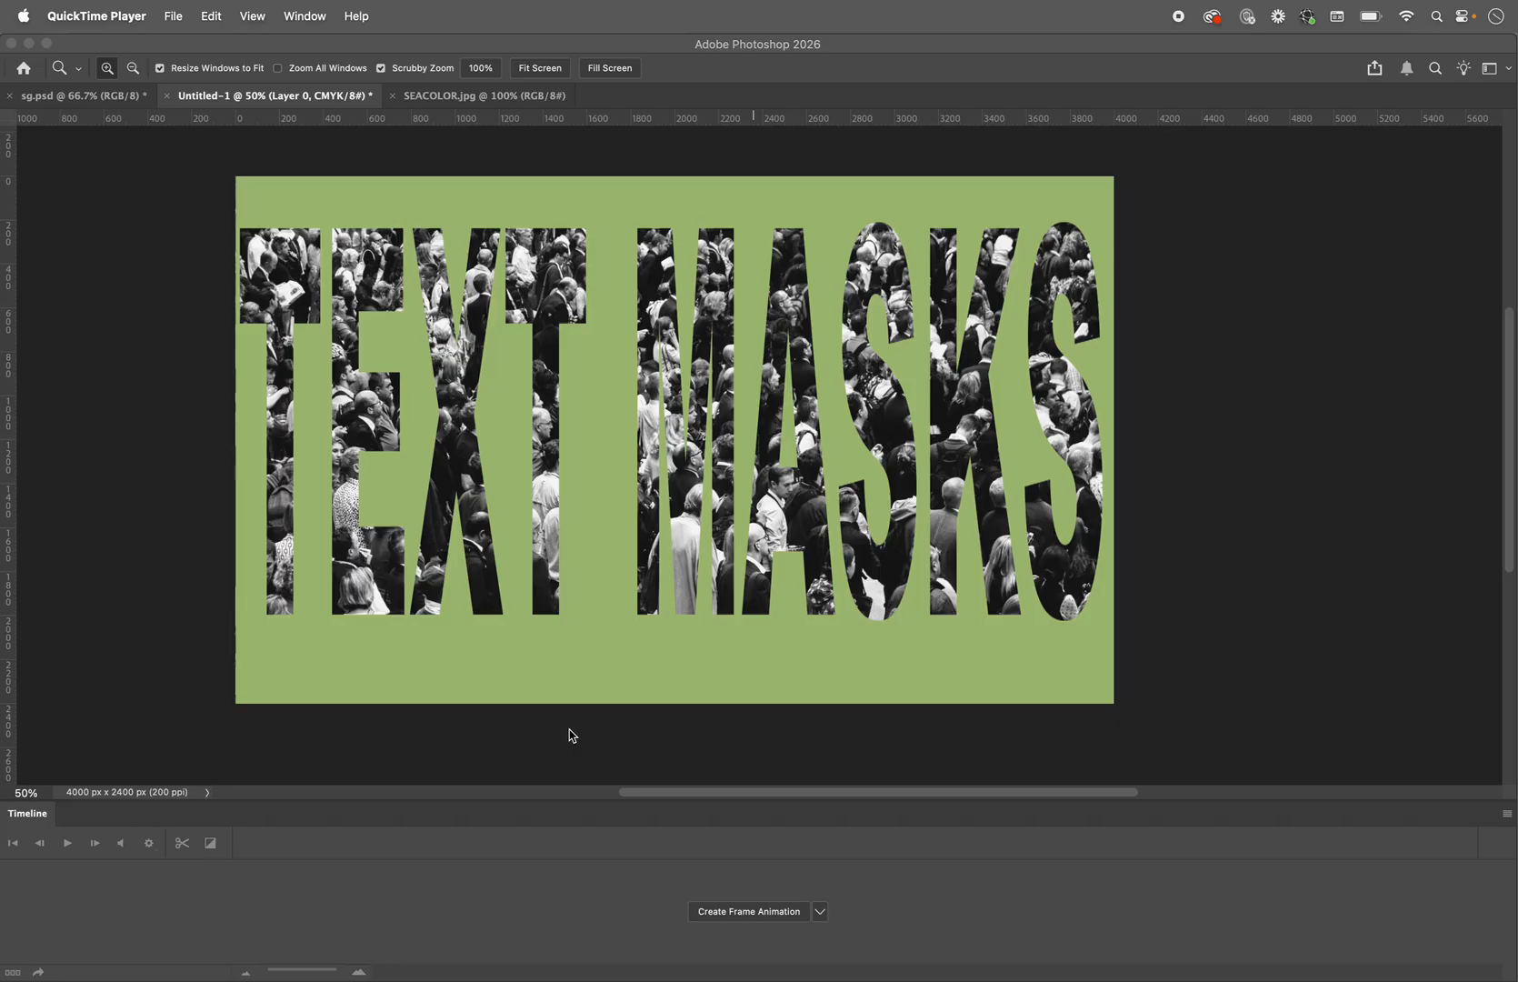
# Step: In the sg.psd document, hide the ocean layer and show the Ex nihilo text layer
pyautogui.click(569, 729)
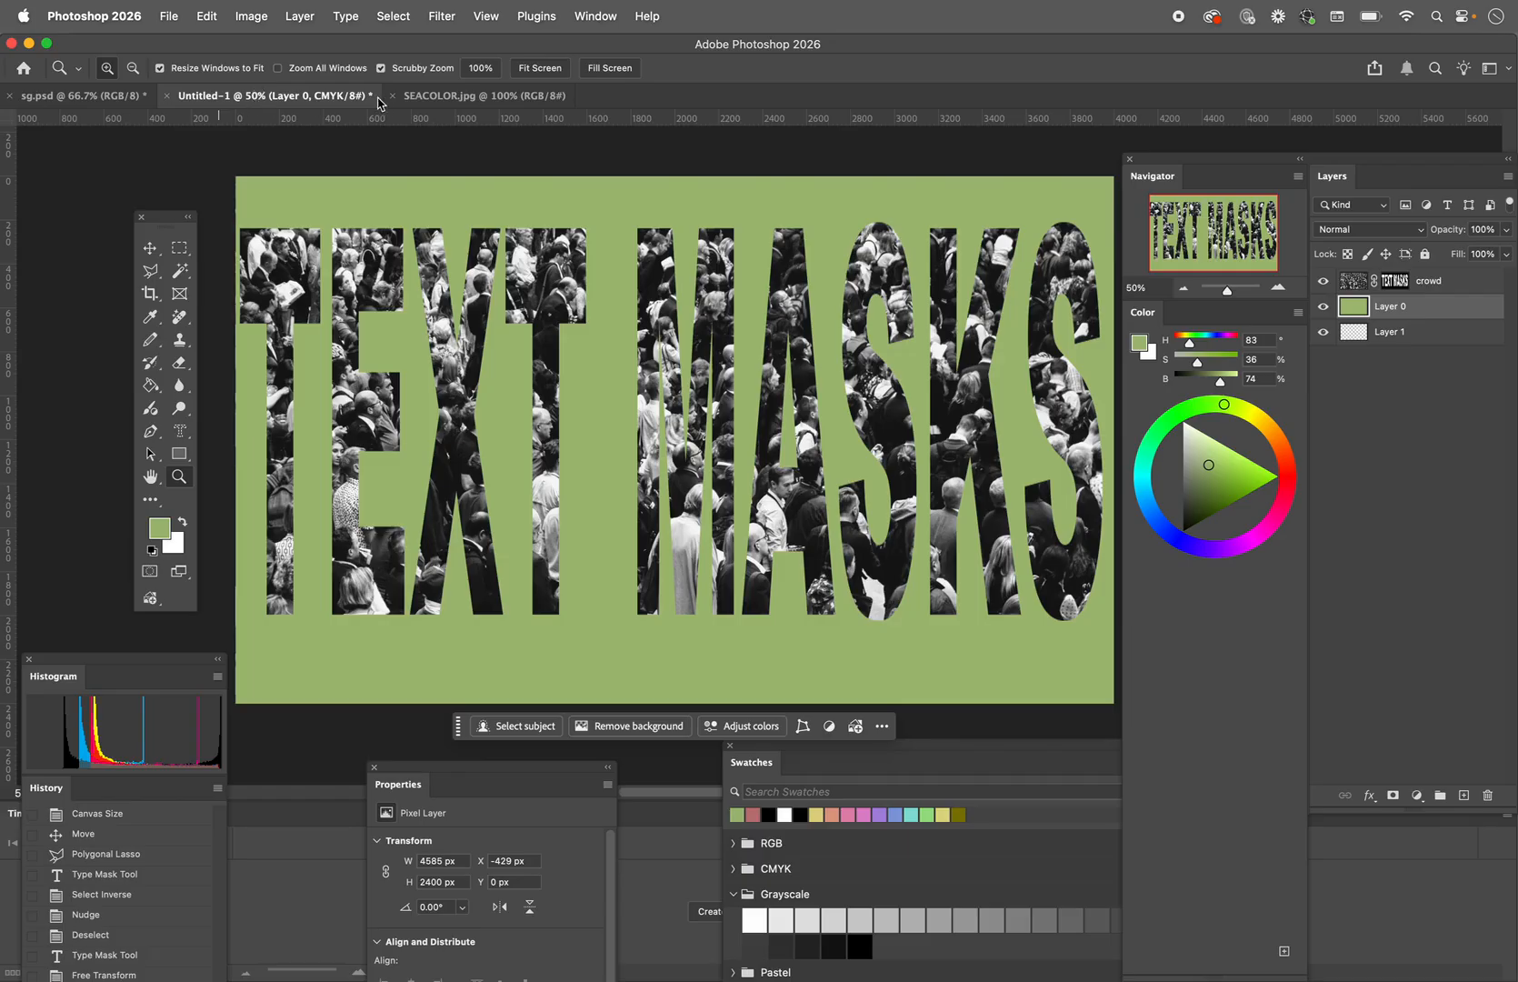
pyautogui.click(99, 96)
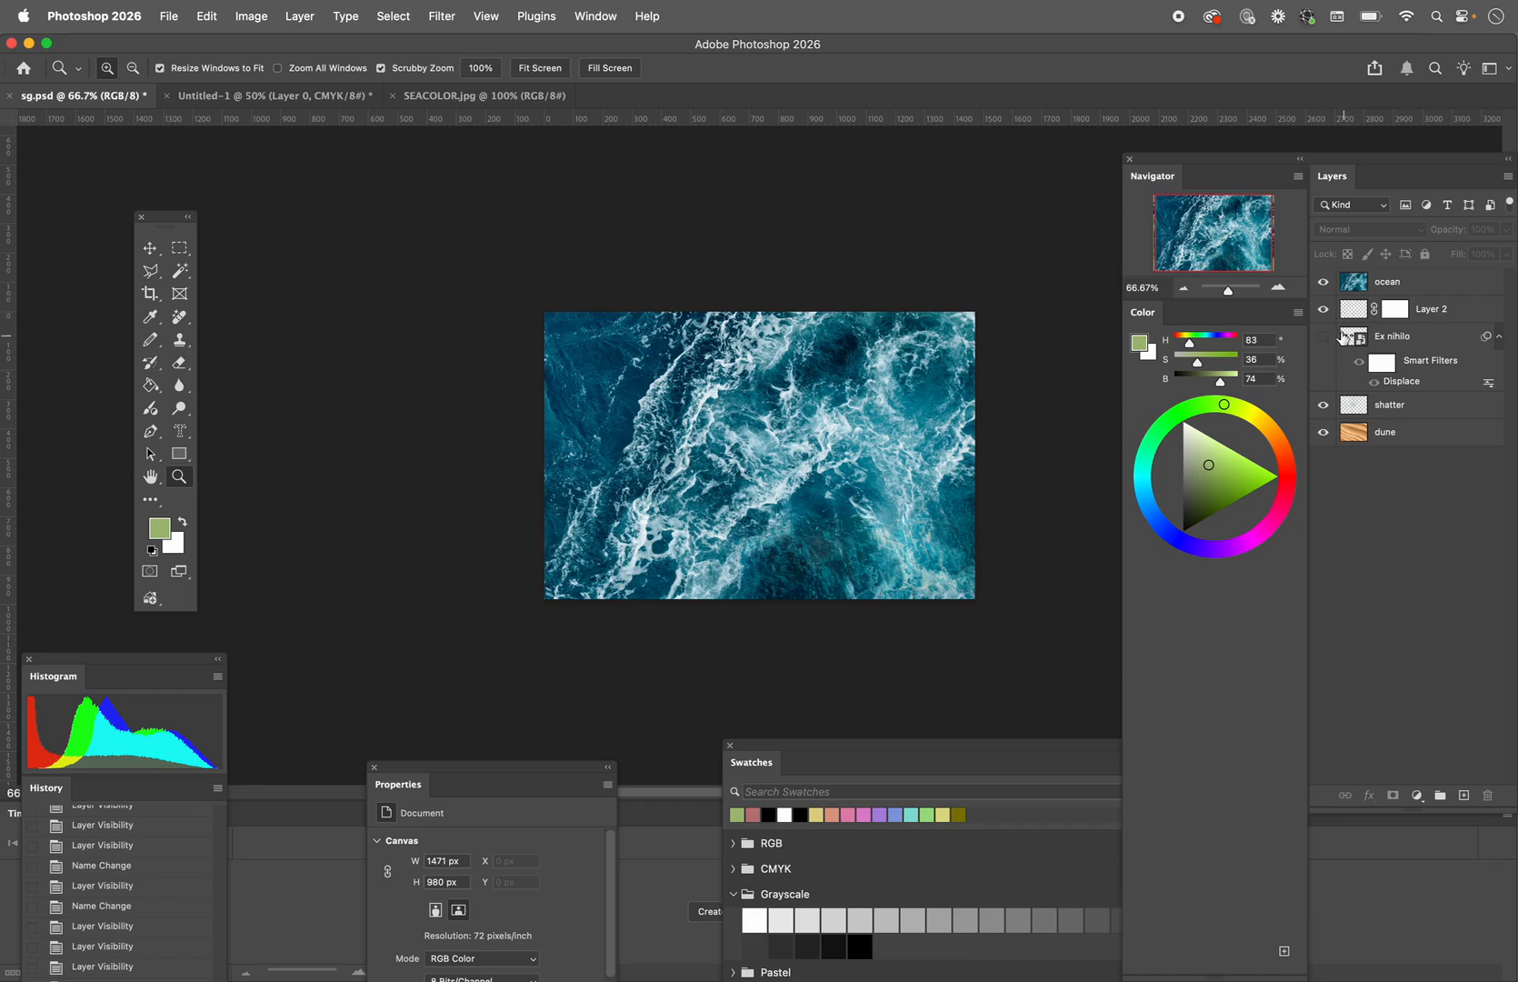
pyautogui.click(1324, 282)
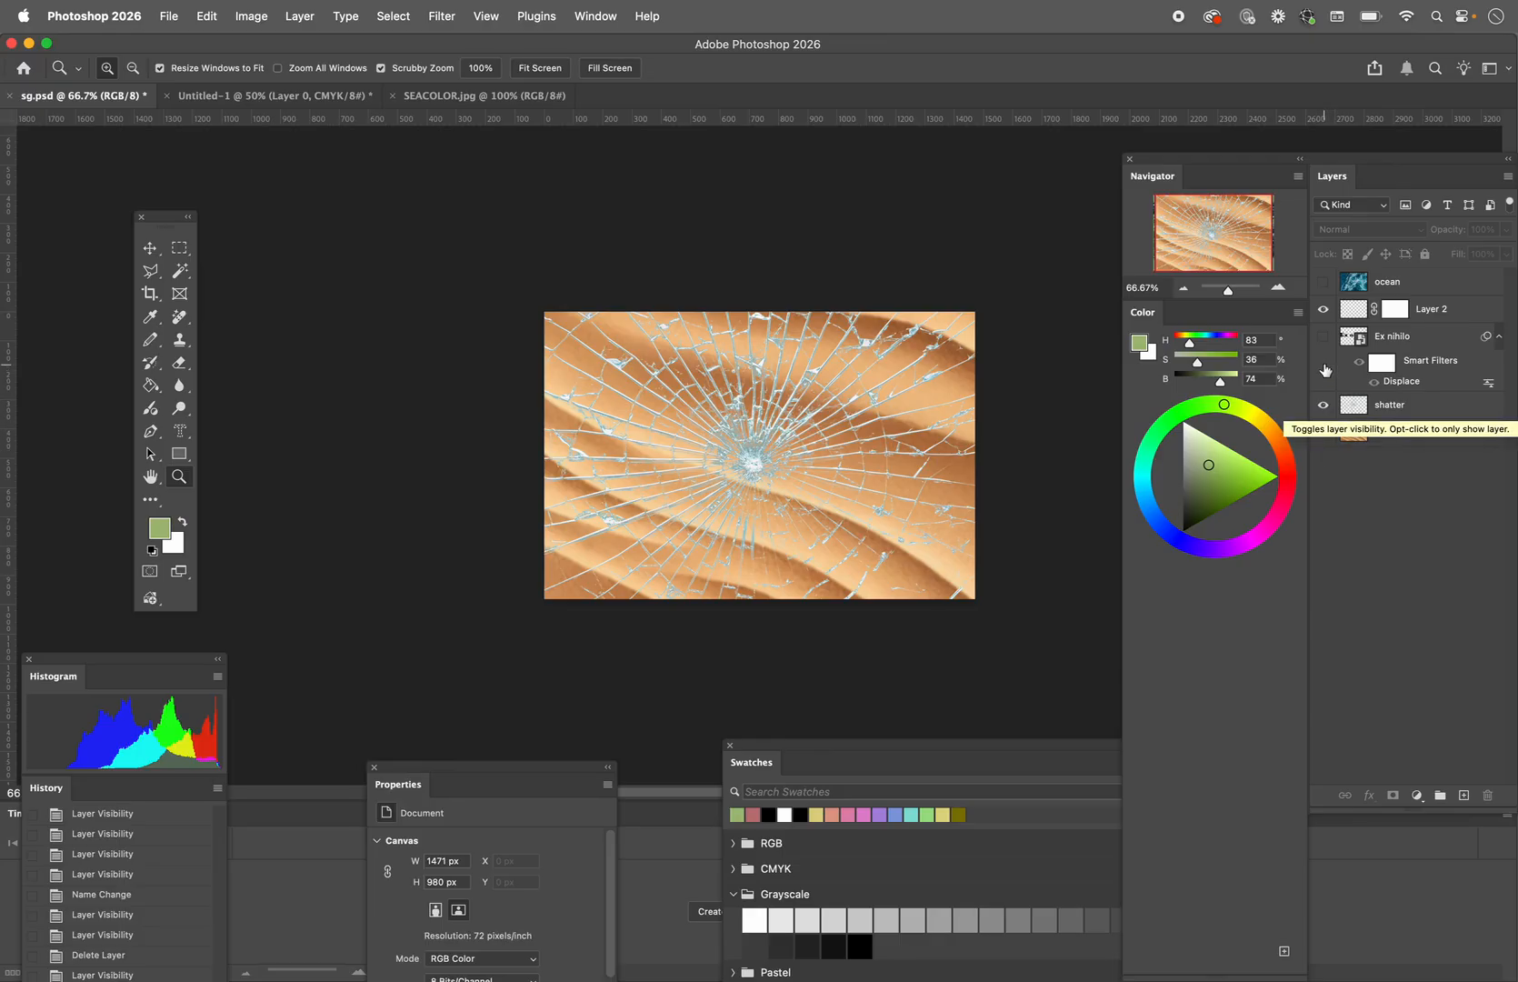
pyautogui.click(1321, 340)
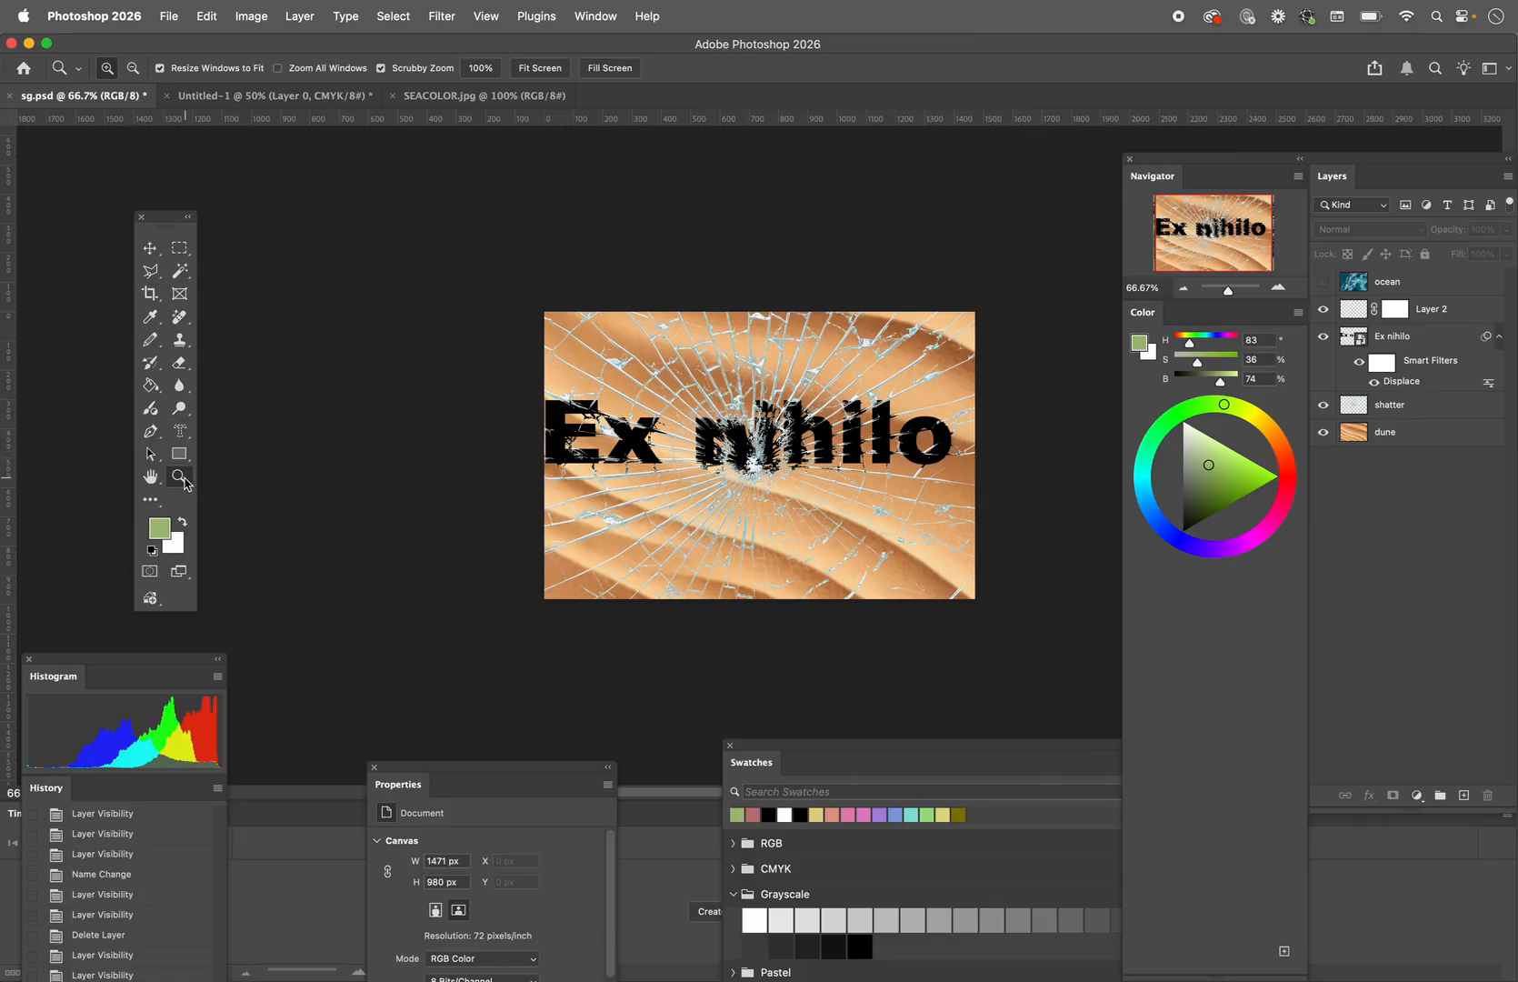
pyautogui.click(790, 441)
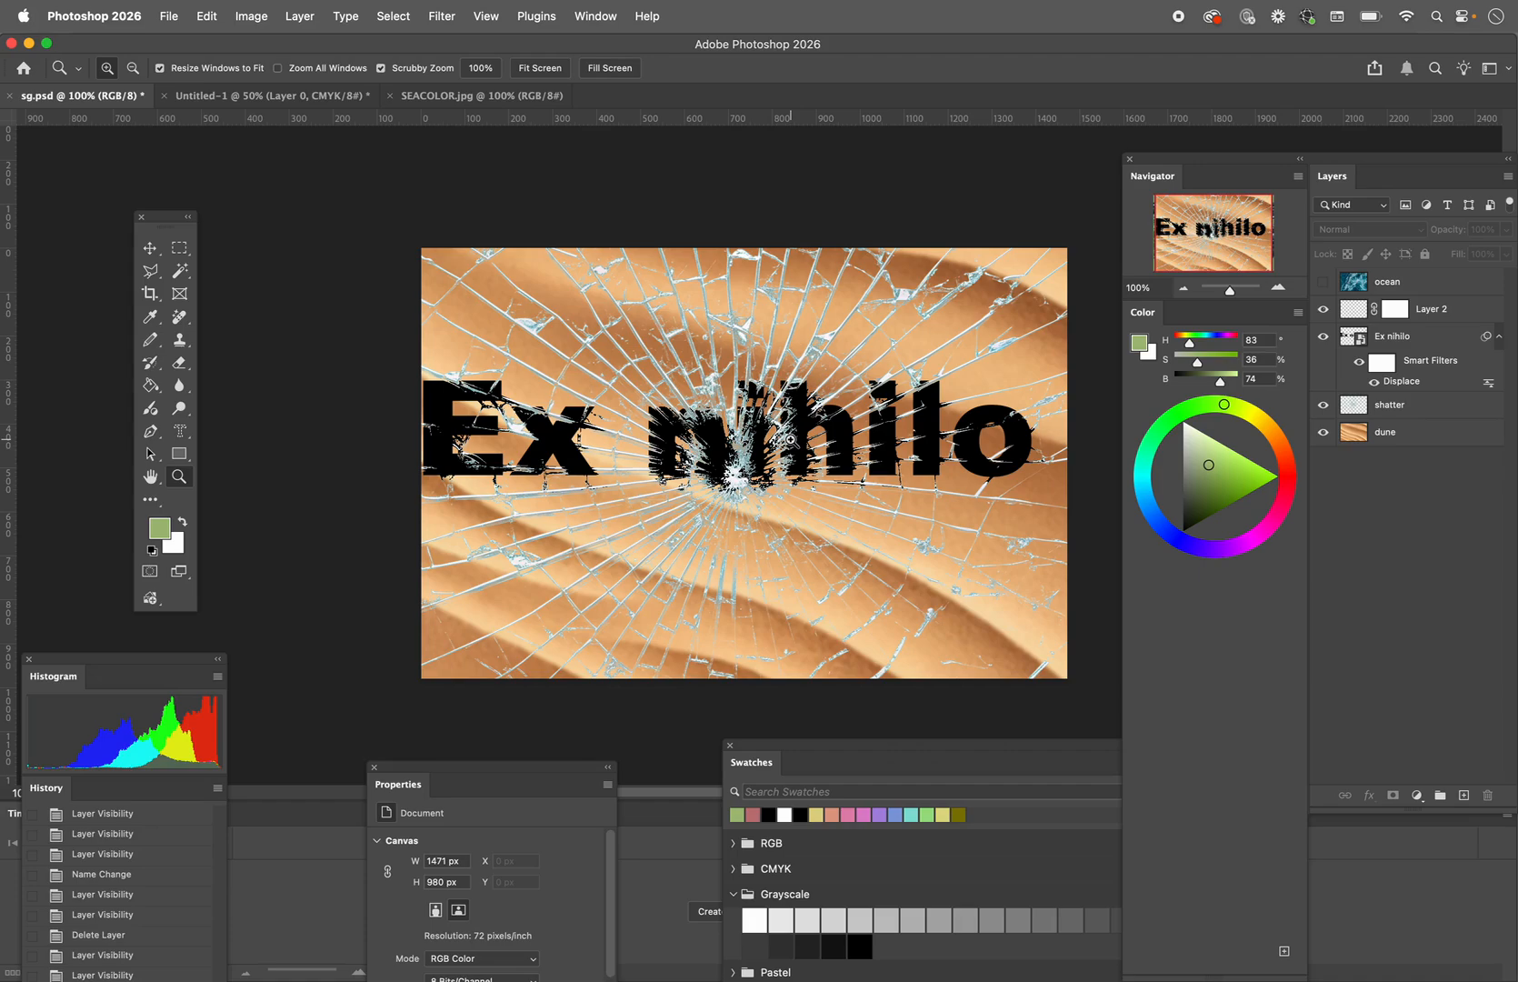
# Step: Load the Ex nihilo layer's outline as a selection, save it as a new channel named text2, and deselect
pyautogui.click(1348, 342)
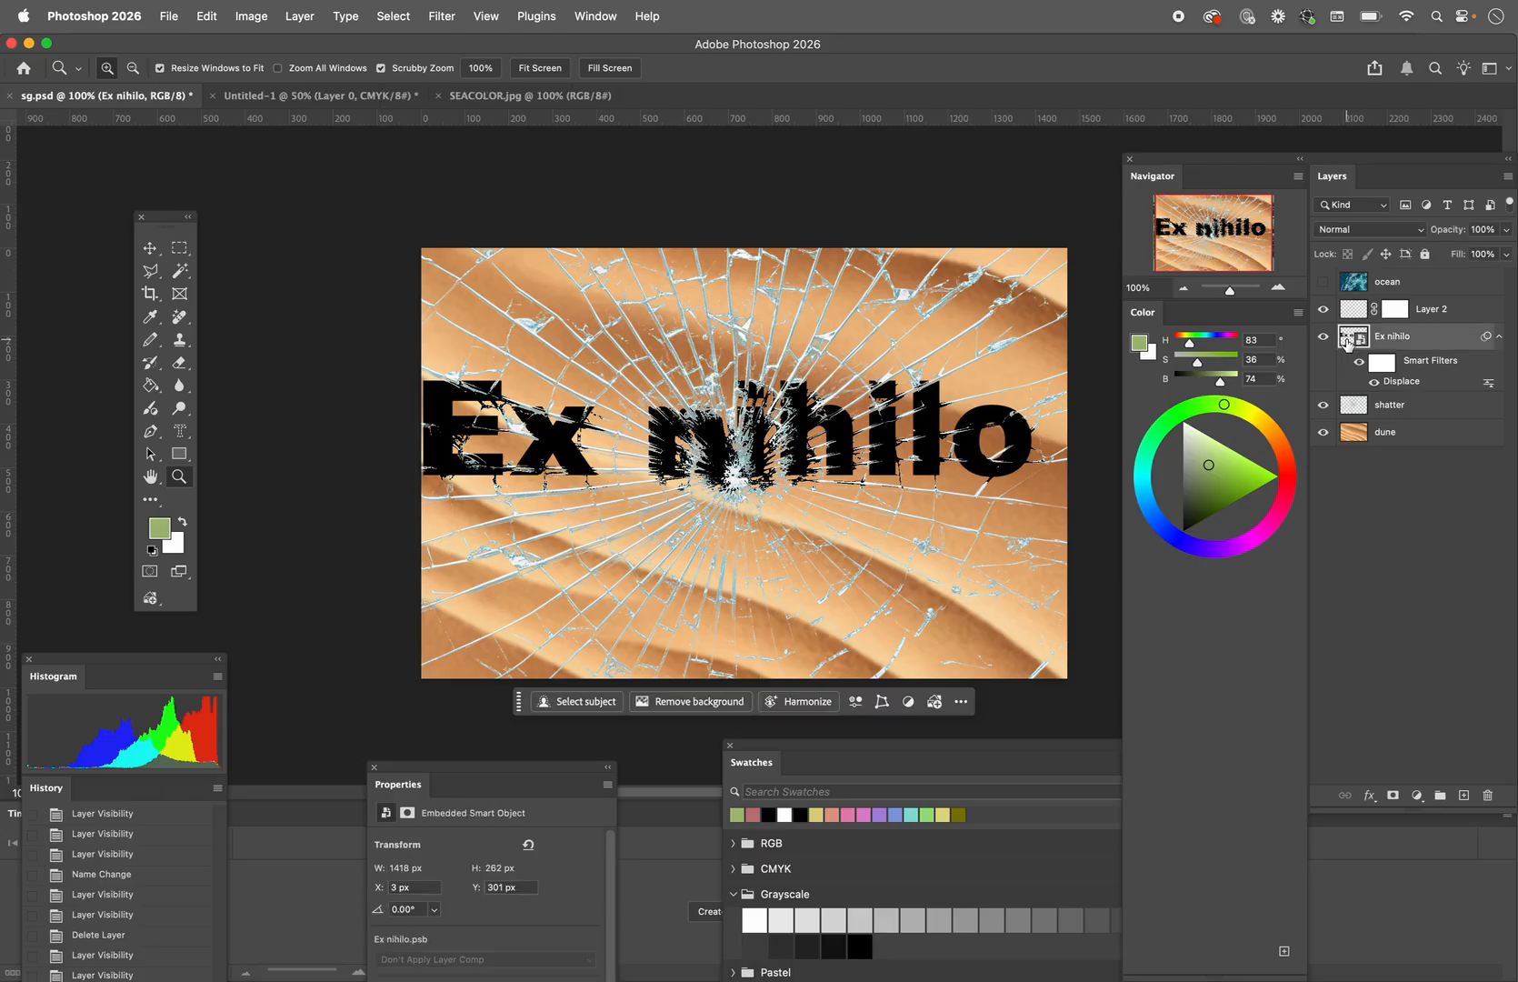
pyautogui.keyDown('super'); pyautogui.click(1348, 340); pyautogui.keyUp('super')
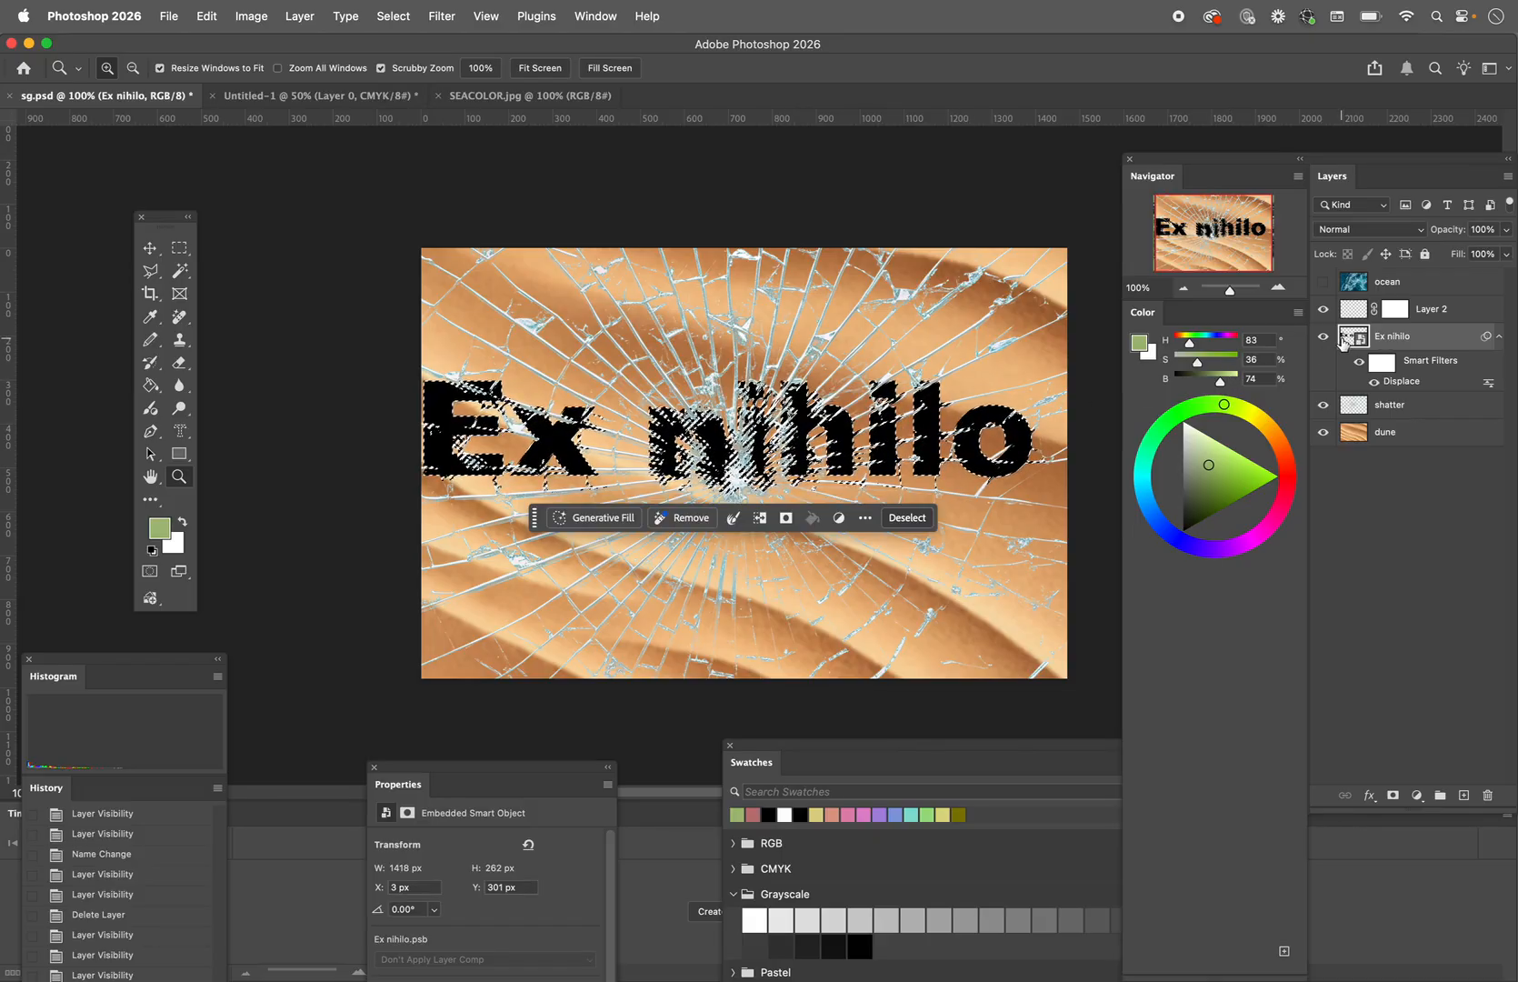
pyautogui.click(393, 12)
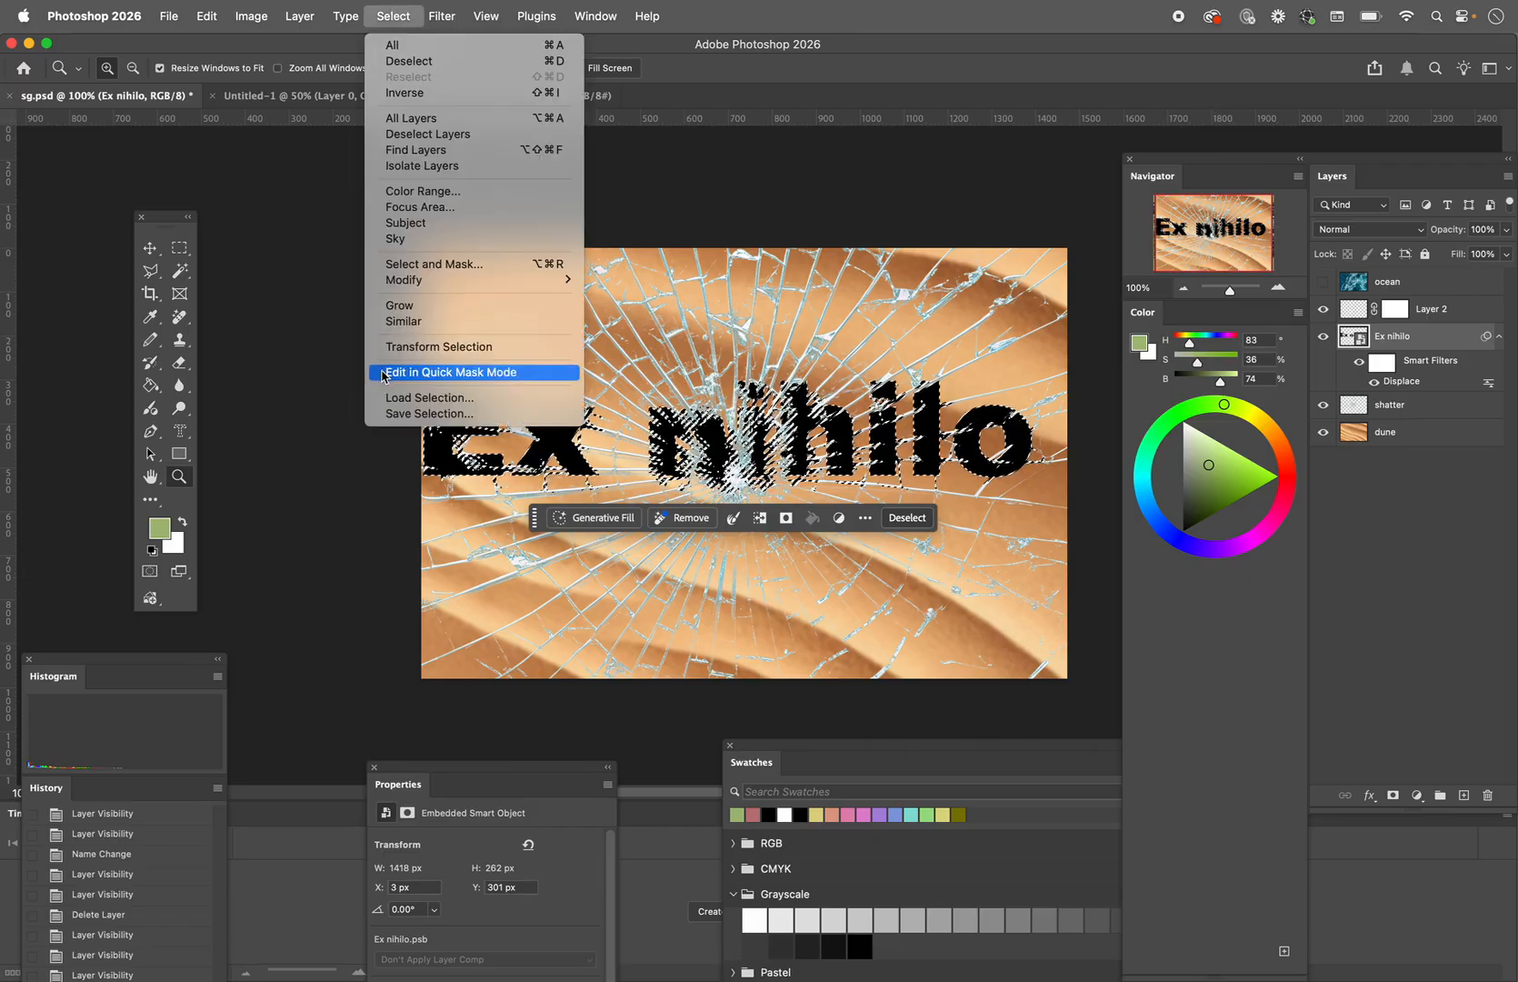
pyautogui.click(392, 415)
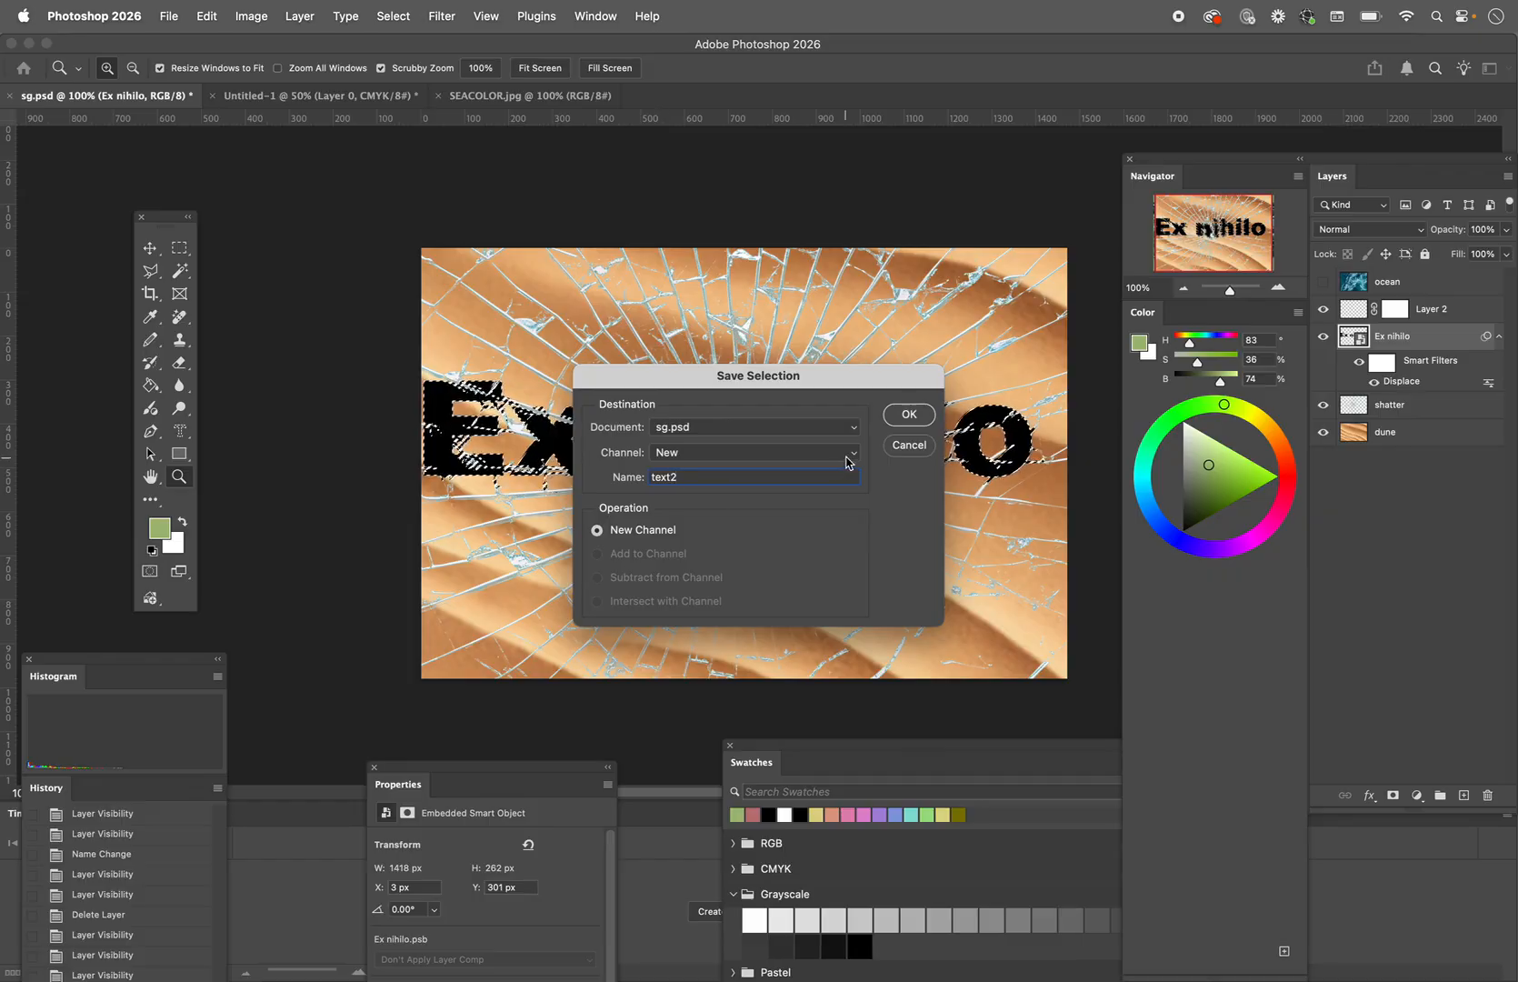
pyautogui.click(906, 414)
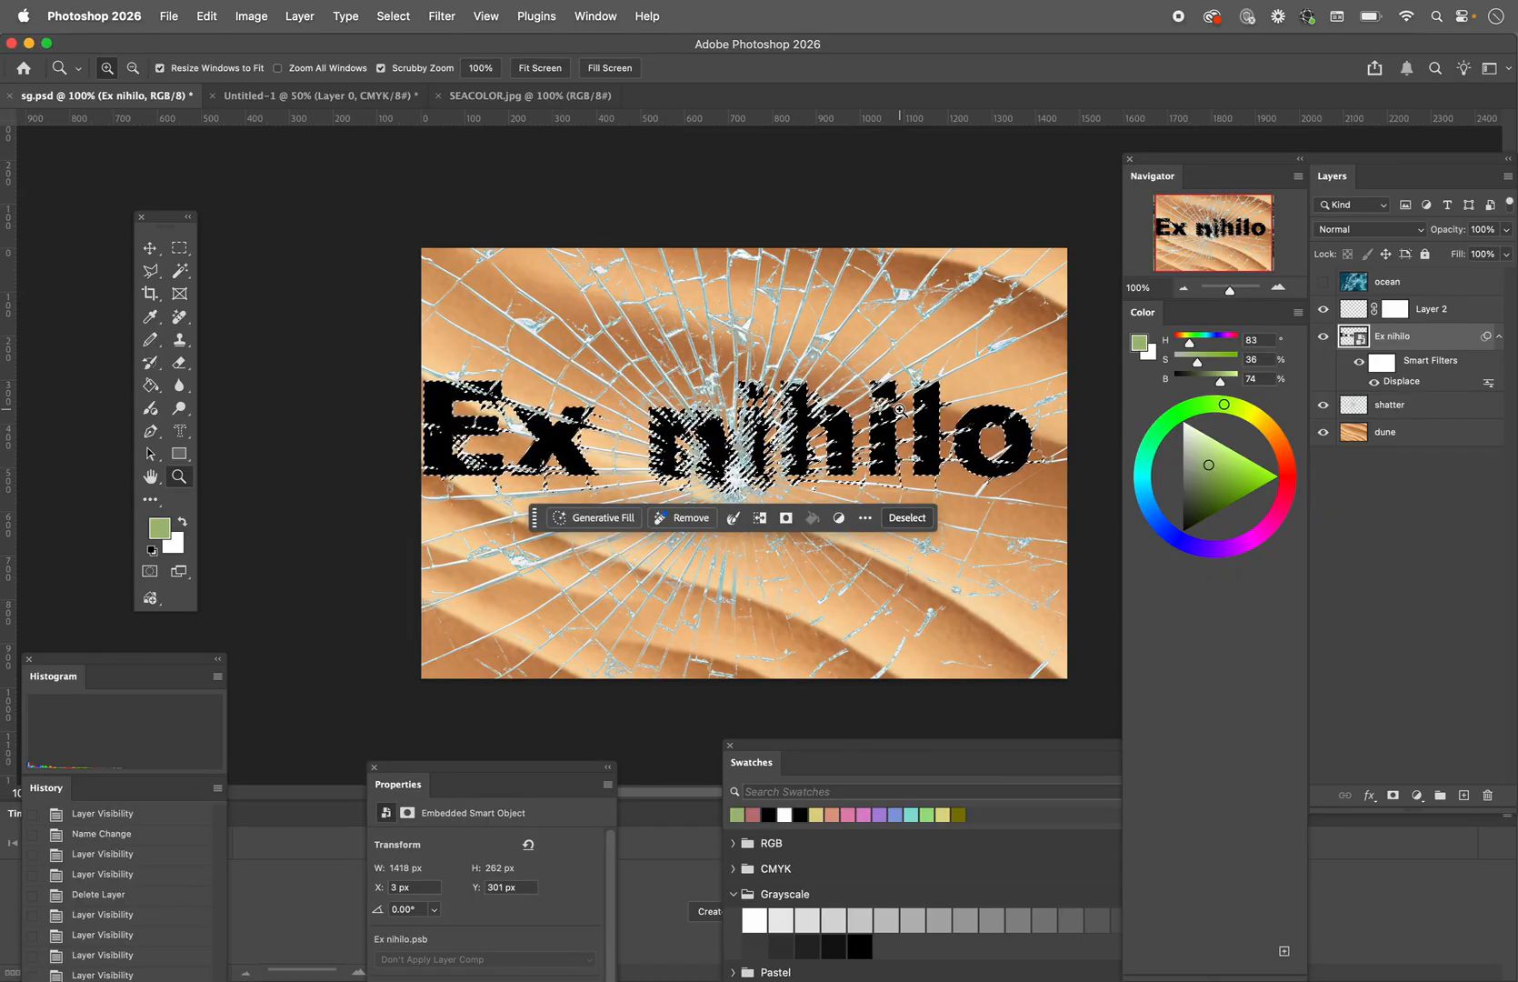
pyautogui.click(392, 16)
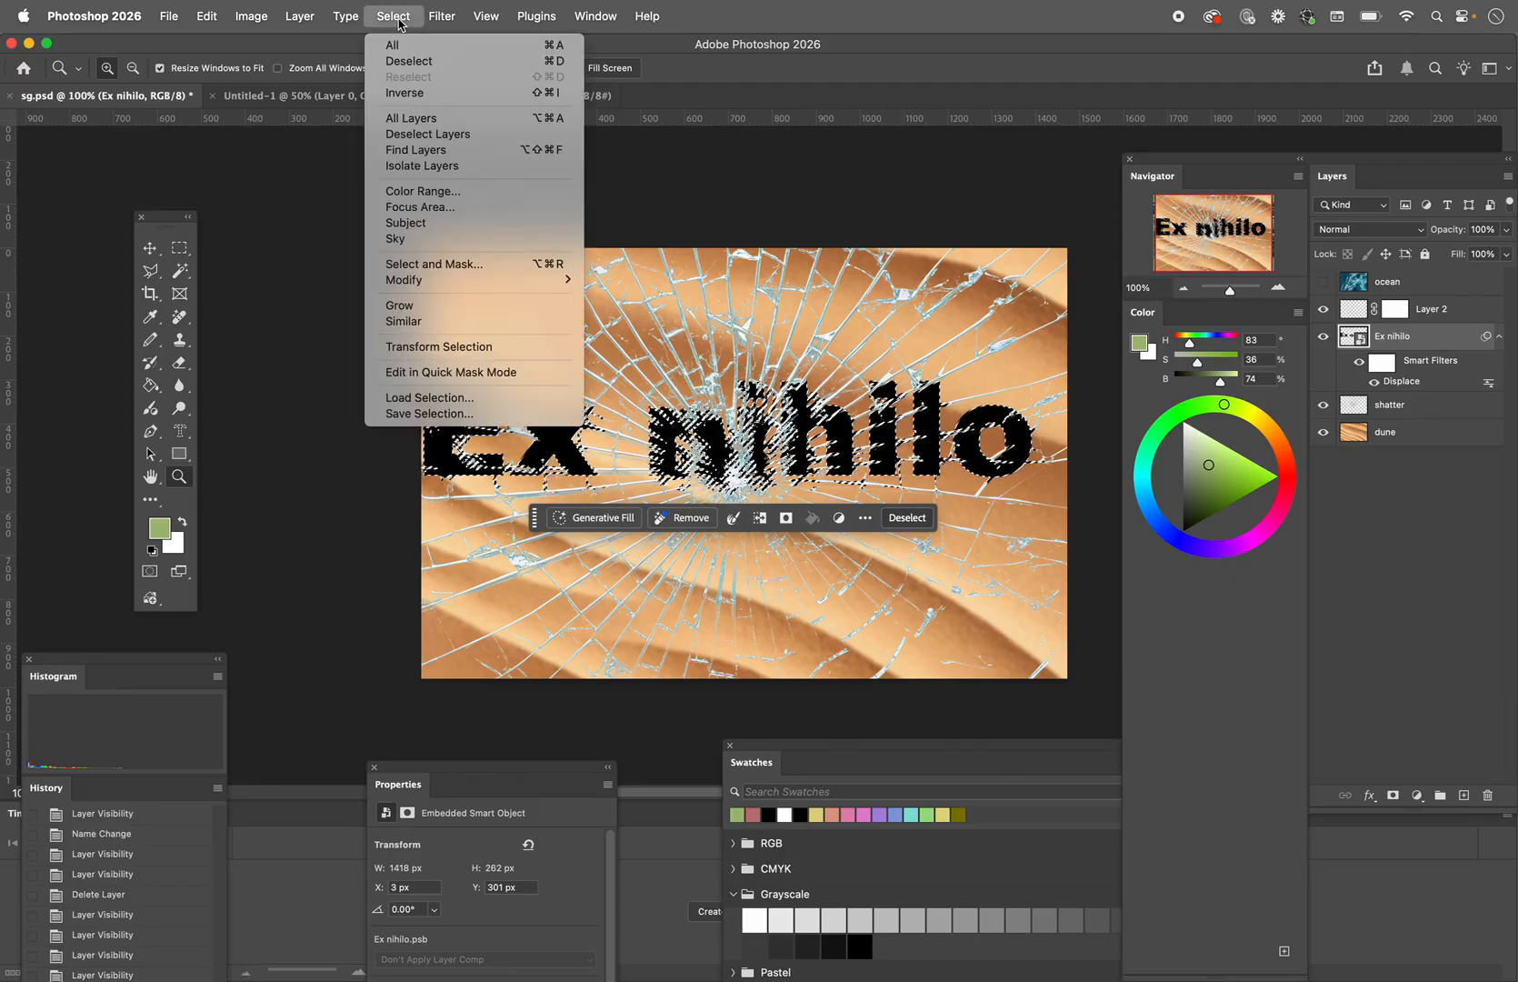
pyautogui.click(399, 61)
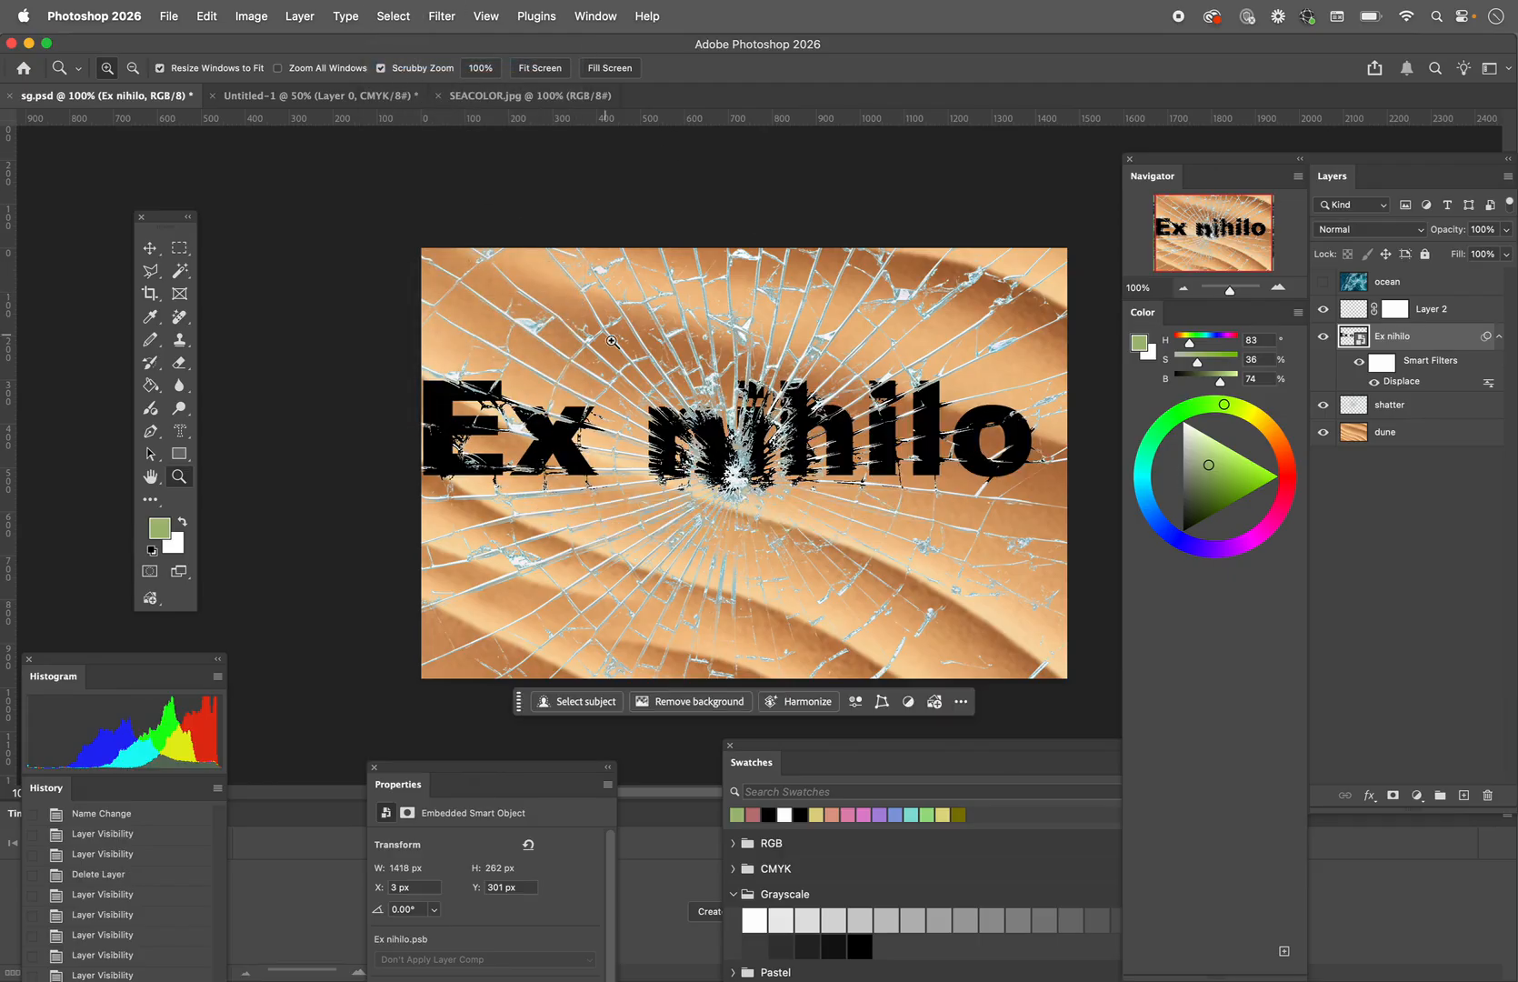
# Step: Hide the Ex nihilo, shatter and dune layers and show the ocean layer
pyautogui.click(1323, 338)
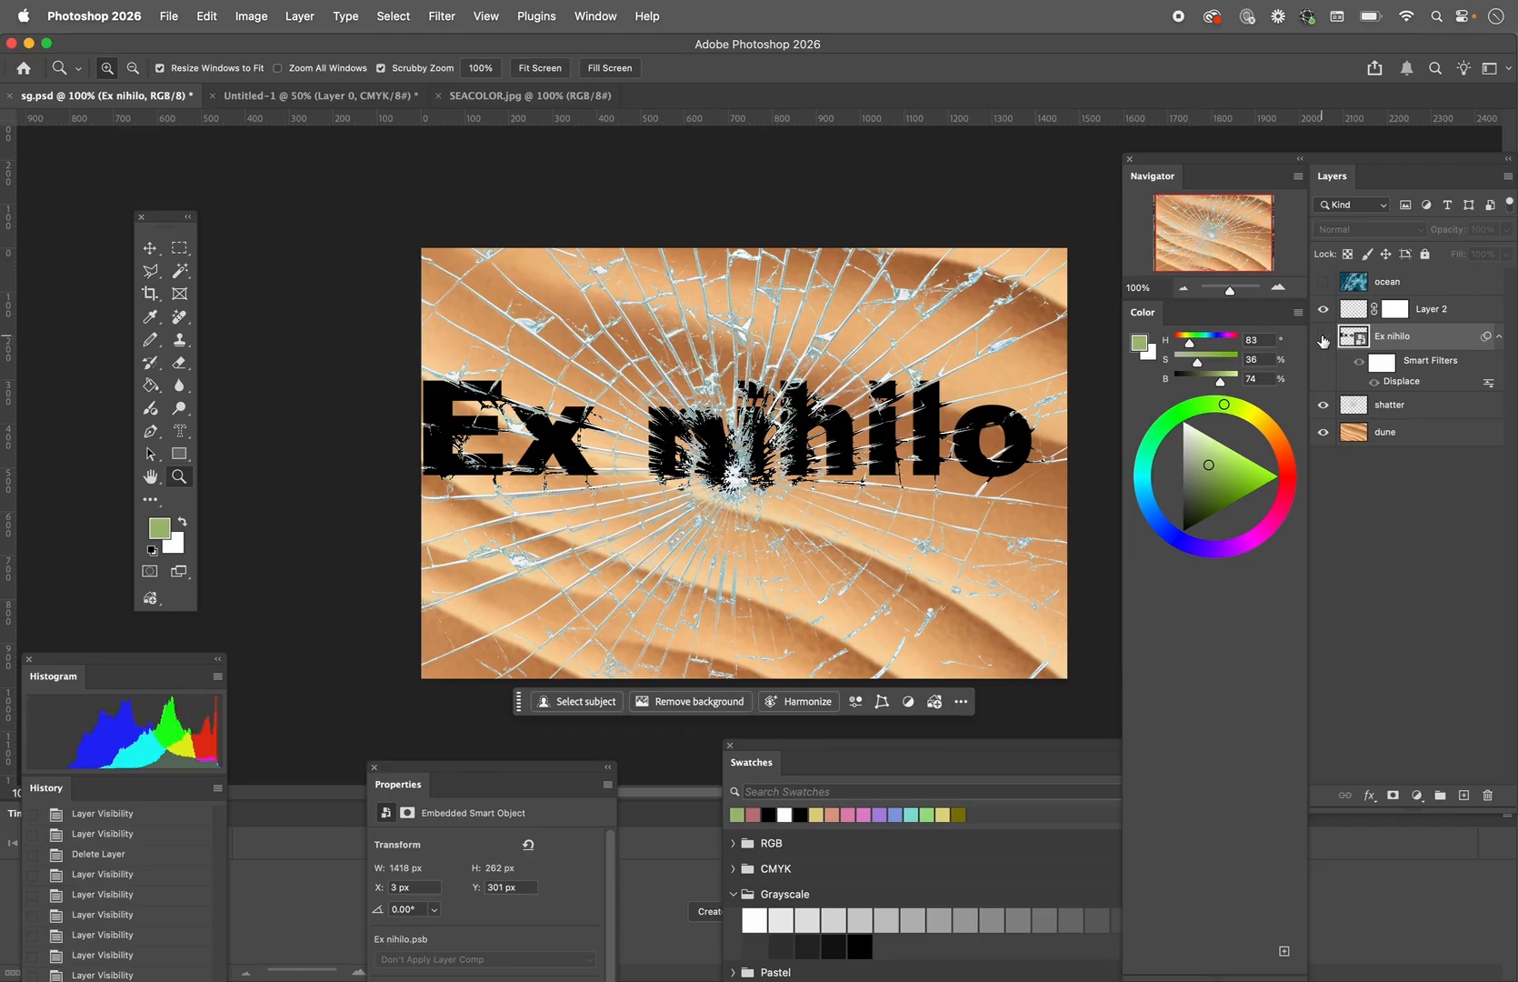
pyautogui.click(1322, 406)
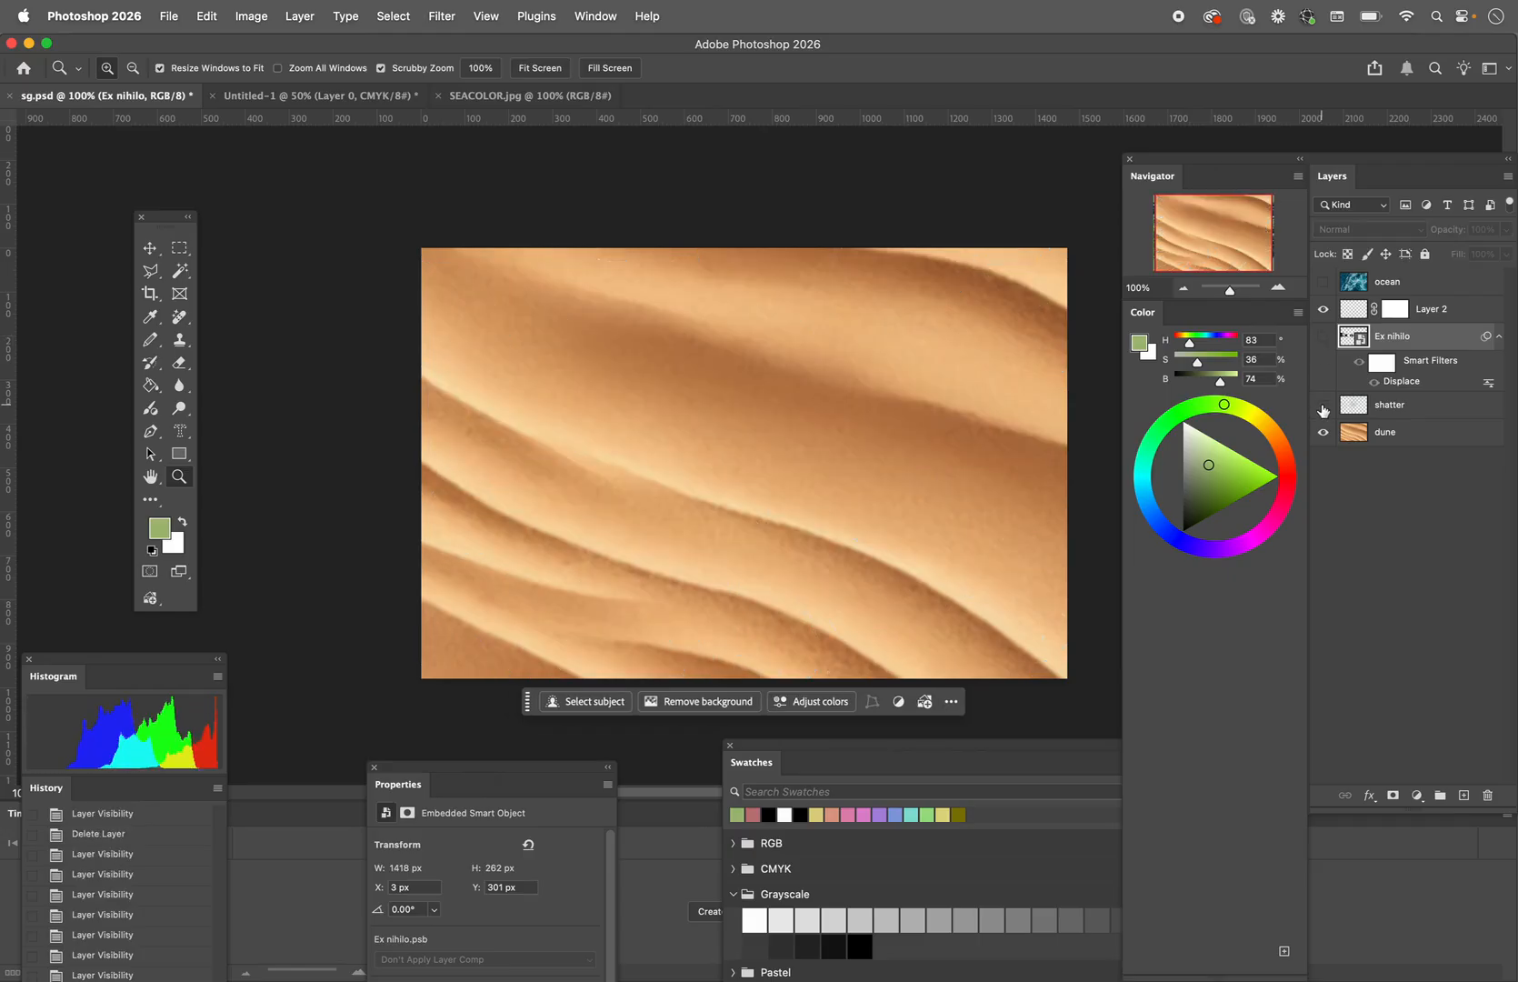
pyautogui.click(1323, 433)
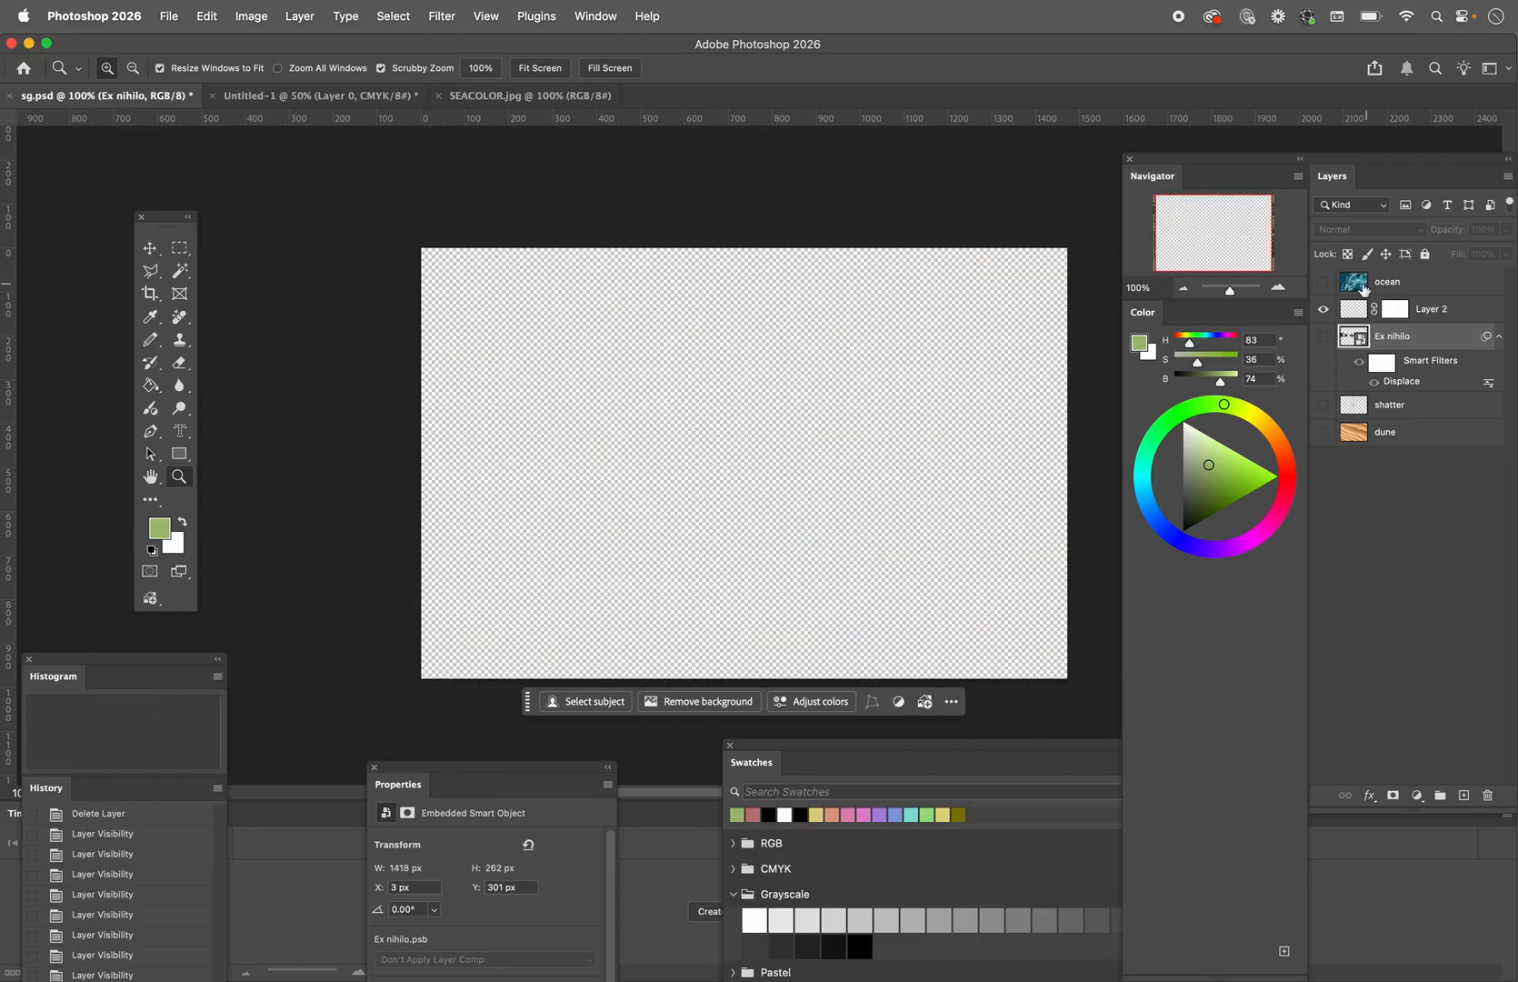
pyautogui.click(1322, 281)
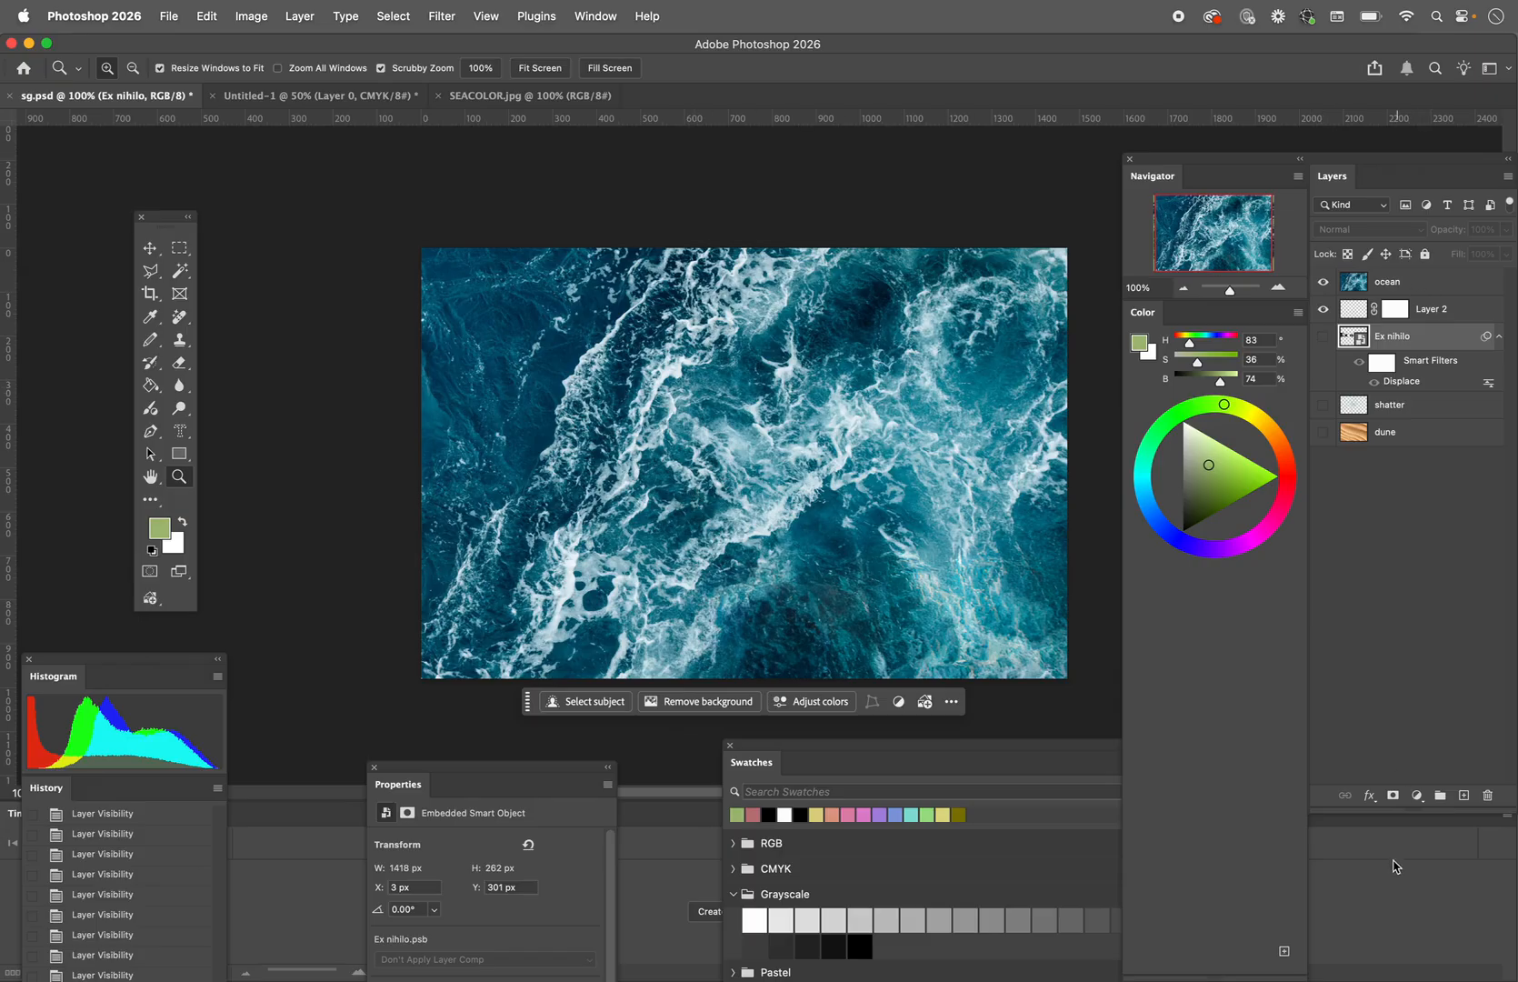
# Step: Hide Layer 2 and add a layer mask to the ocean layer
pyautogui.click(1392, 795)
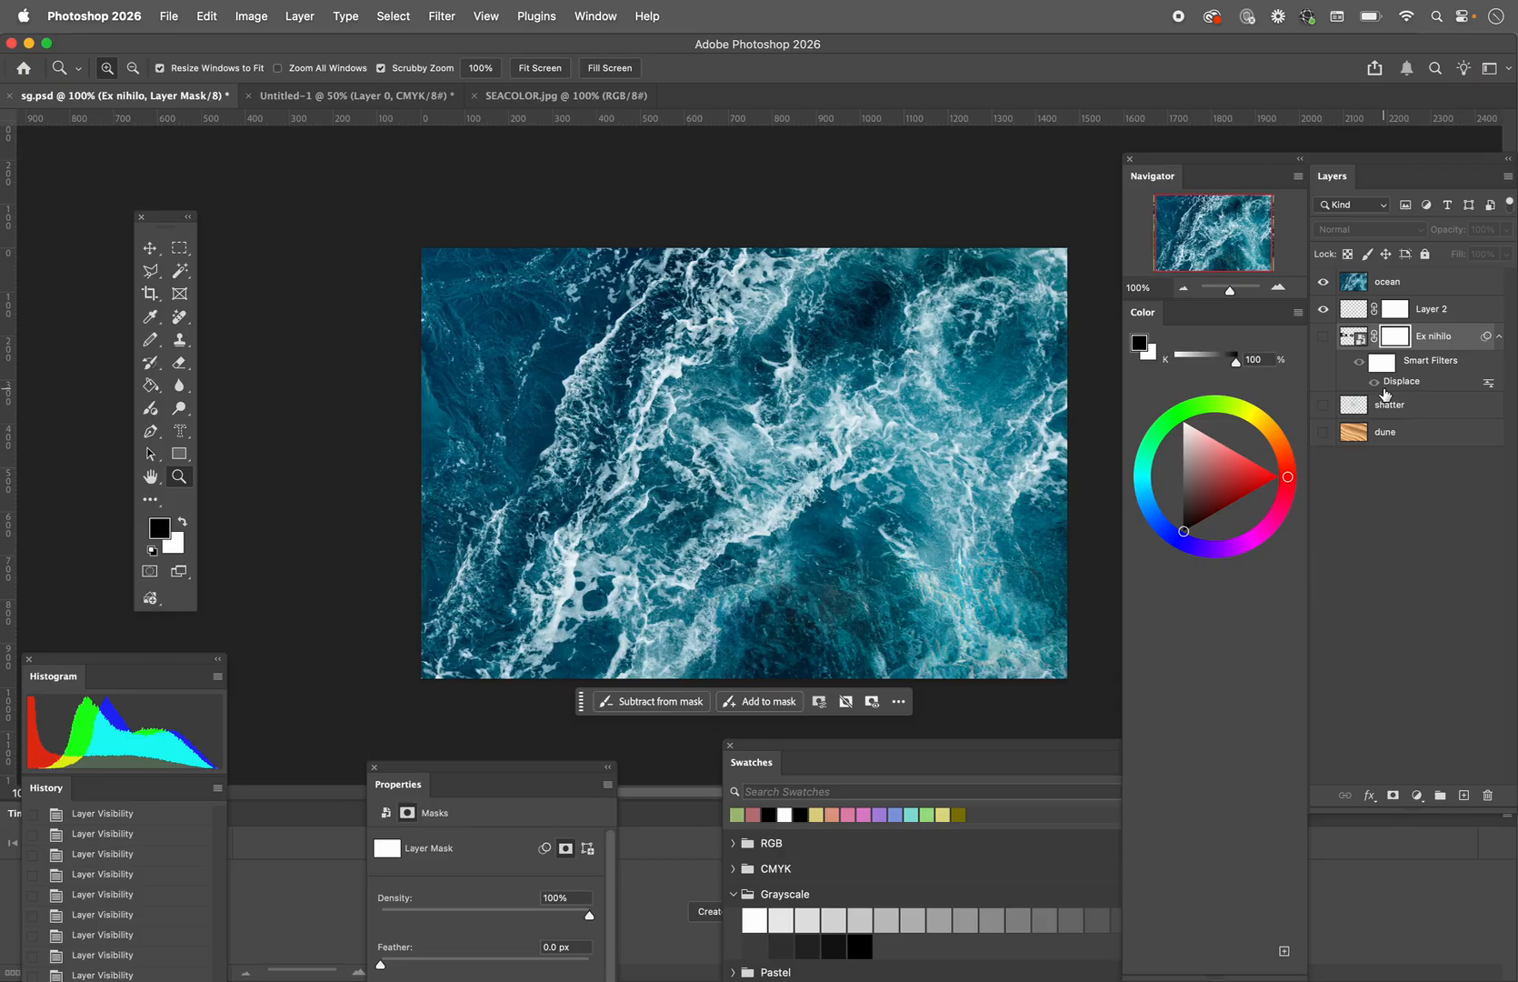
pyautogui.click(1355, 336)
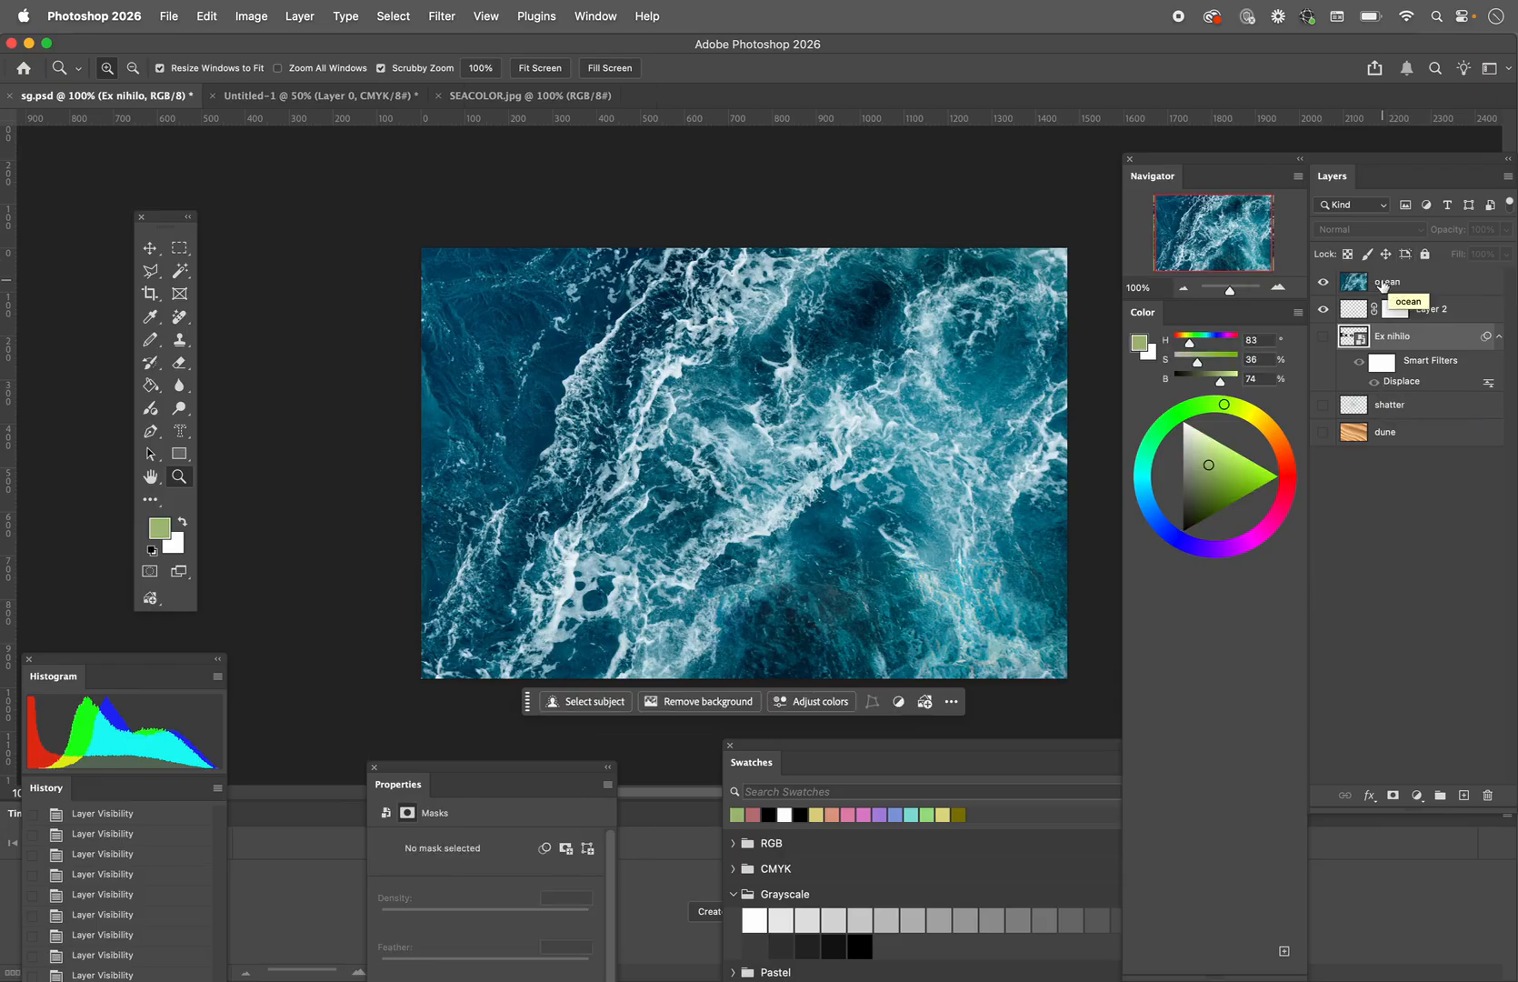
pyautogui.click(1374, 287)
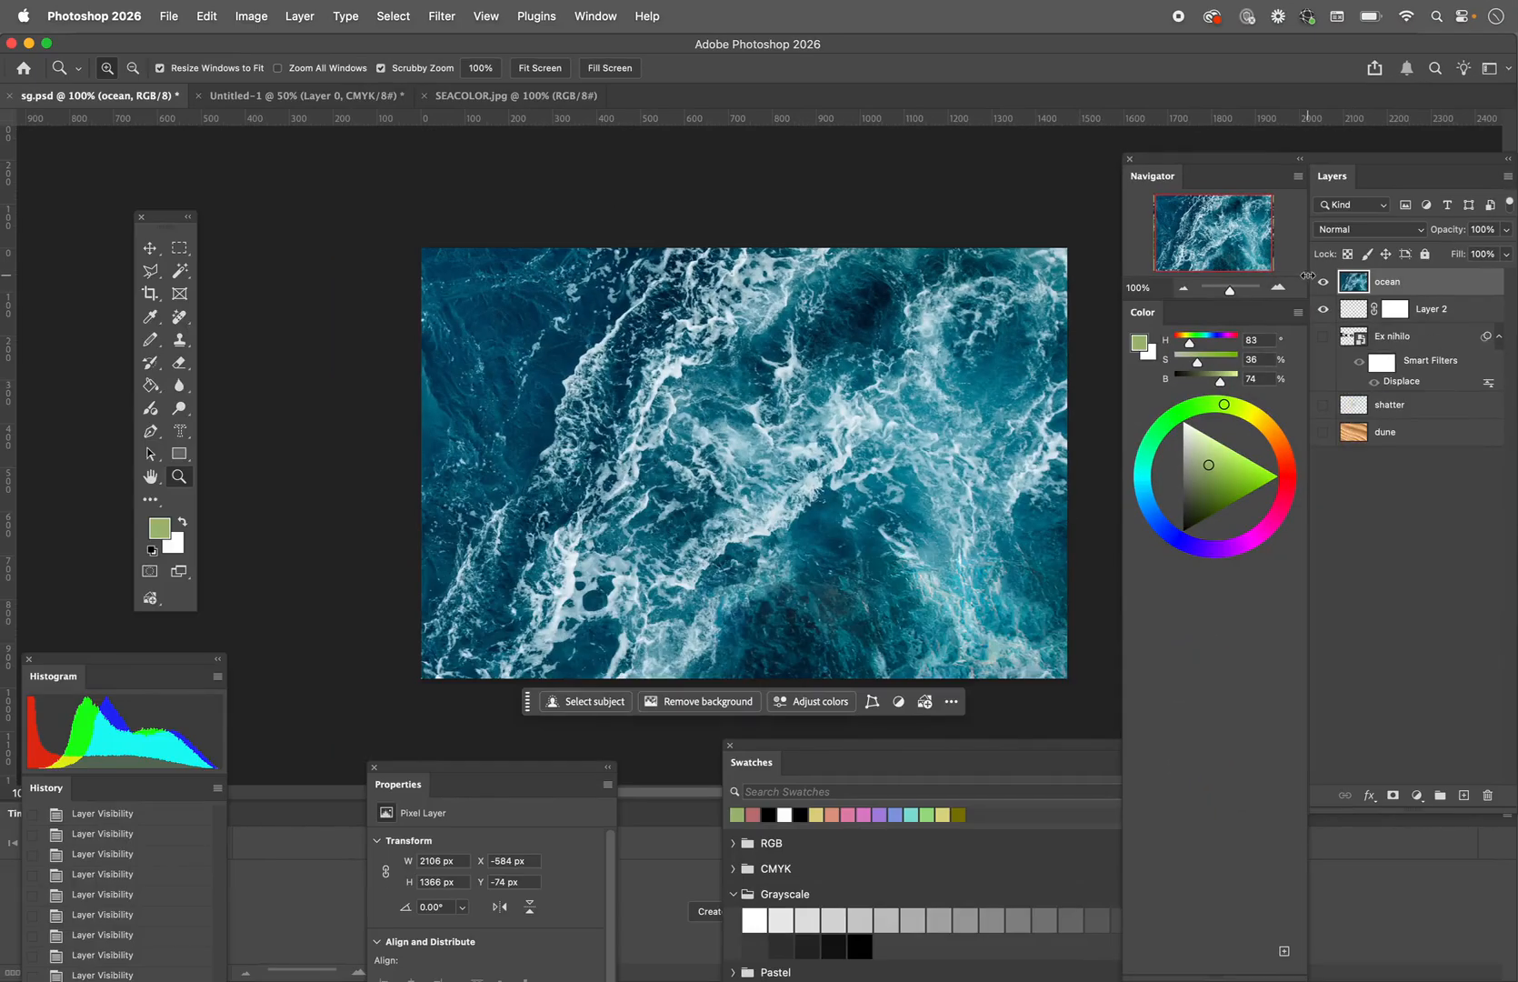
pyautogui.click(1322, 310)
pyautogui.moveTo(1393, 799)
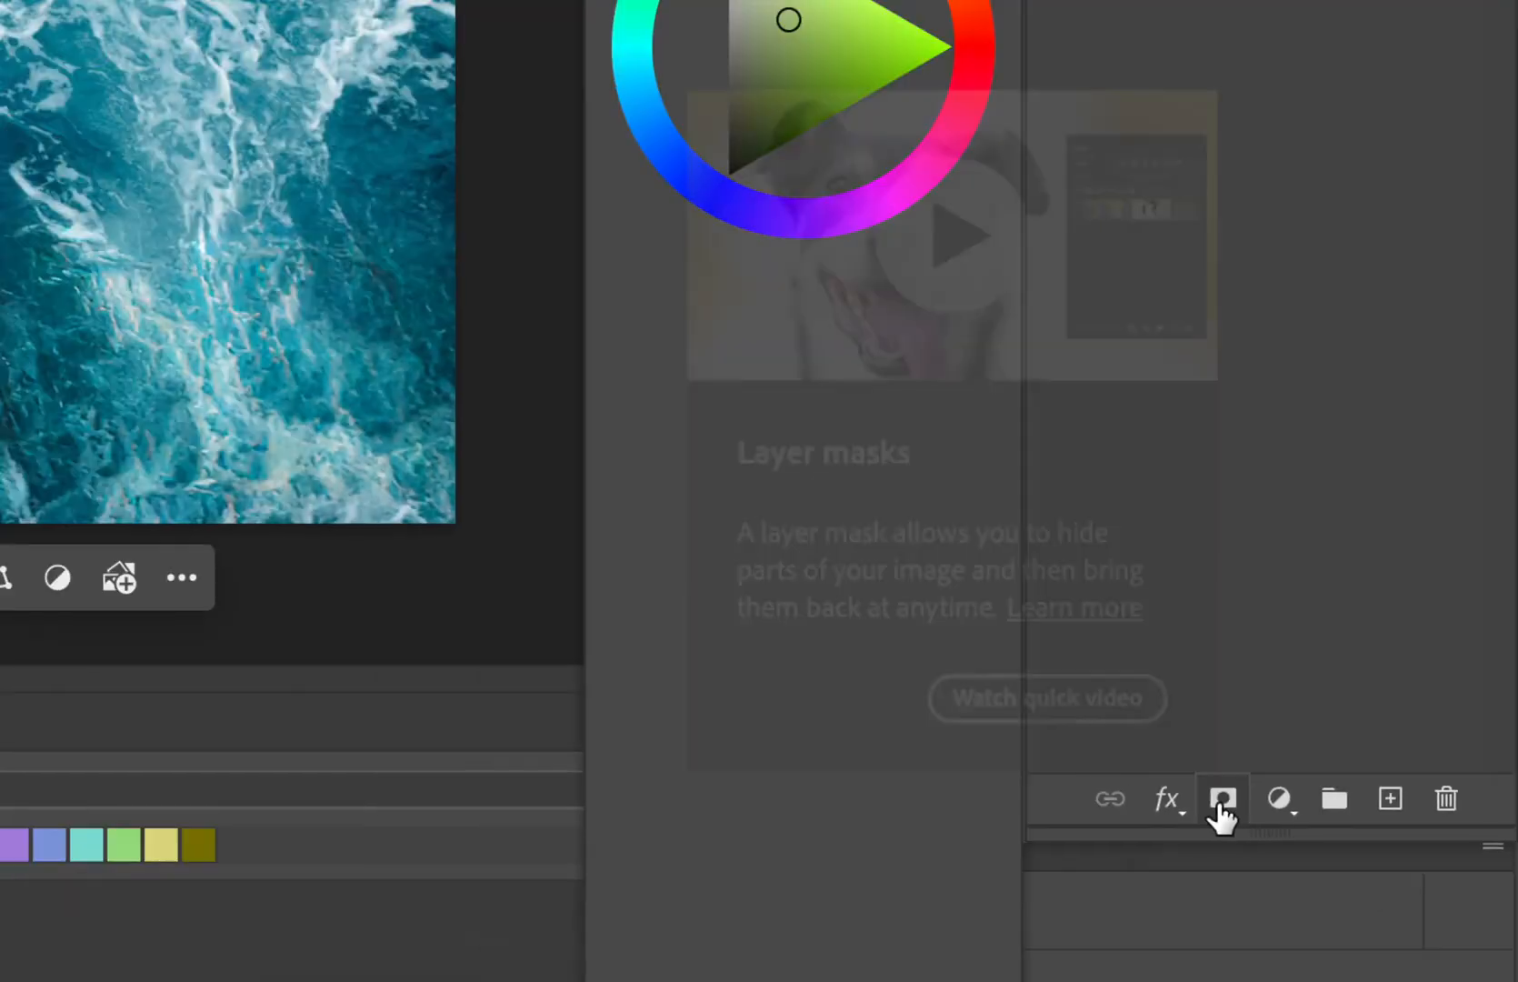
pyautogui.moveTo(1123, 800)
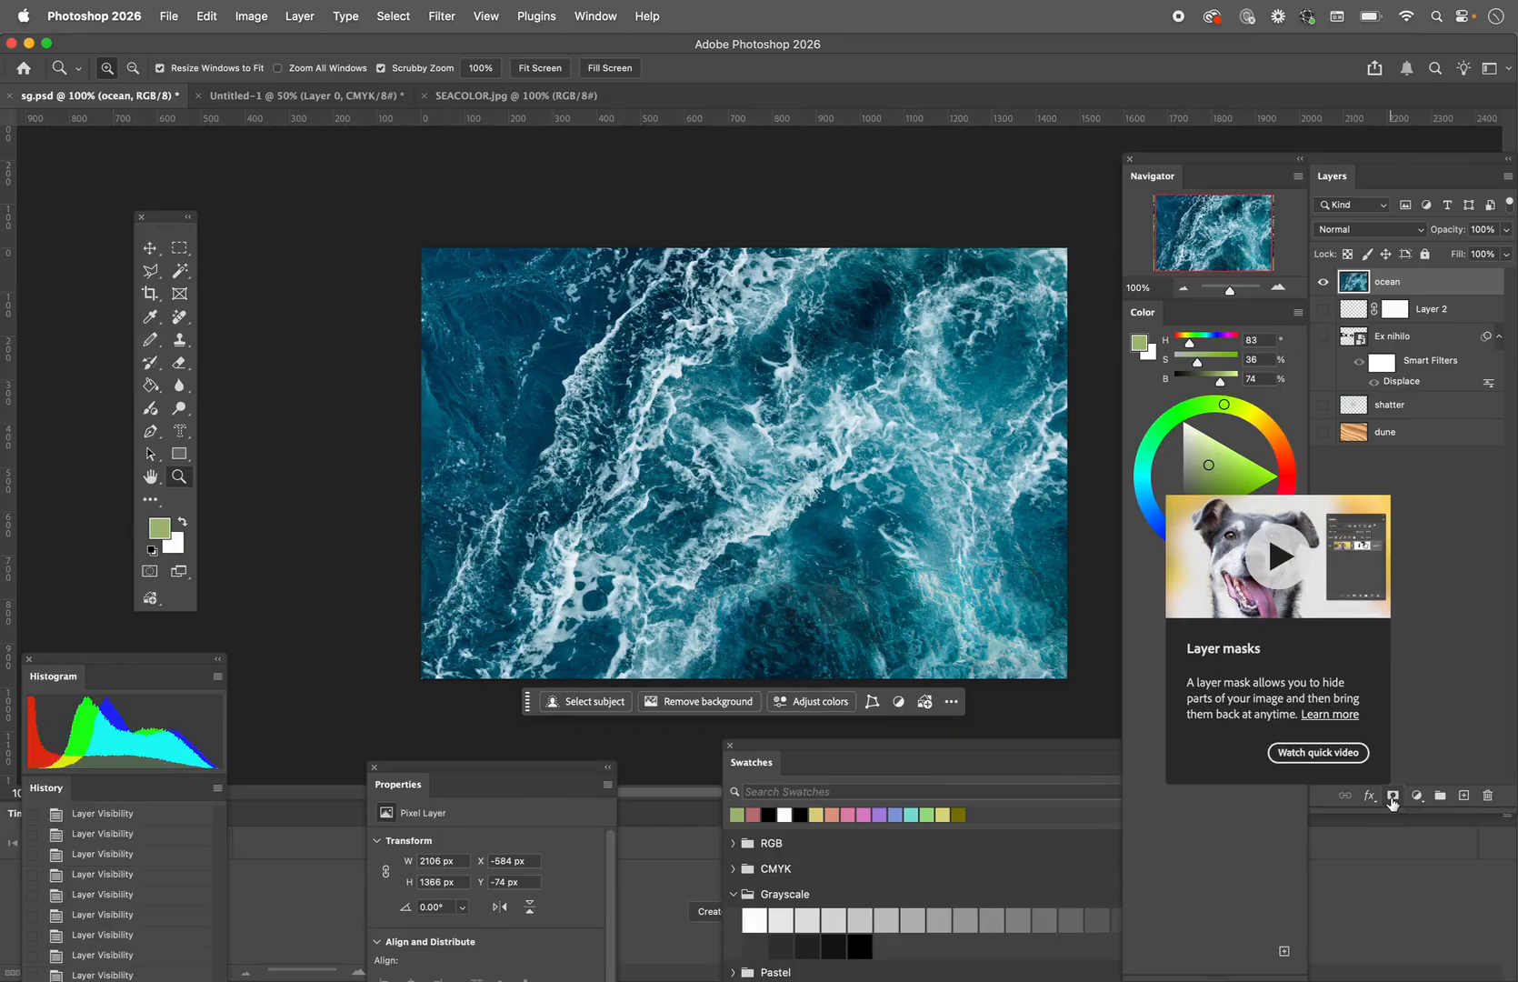
pyautogui.click(1392, 797)
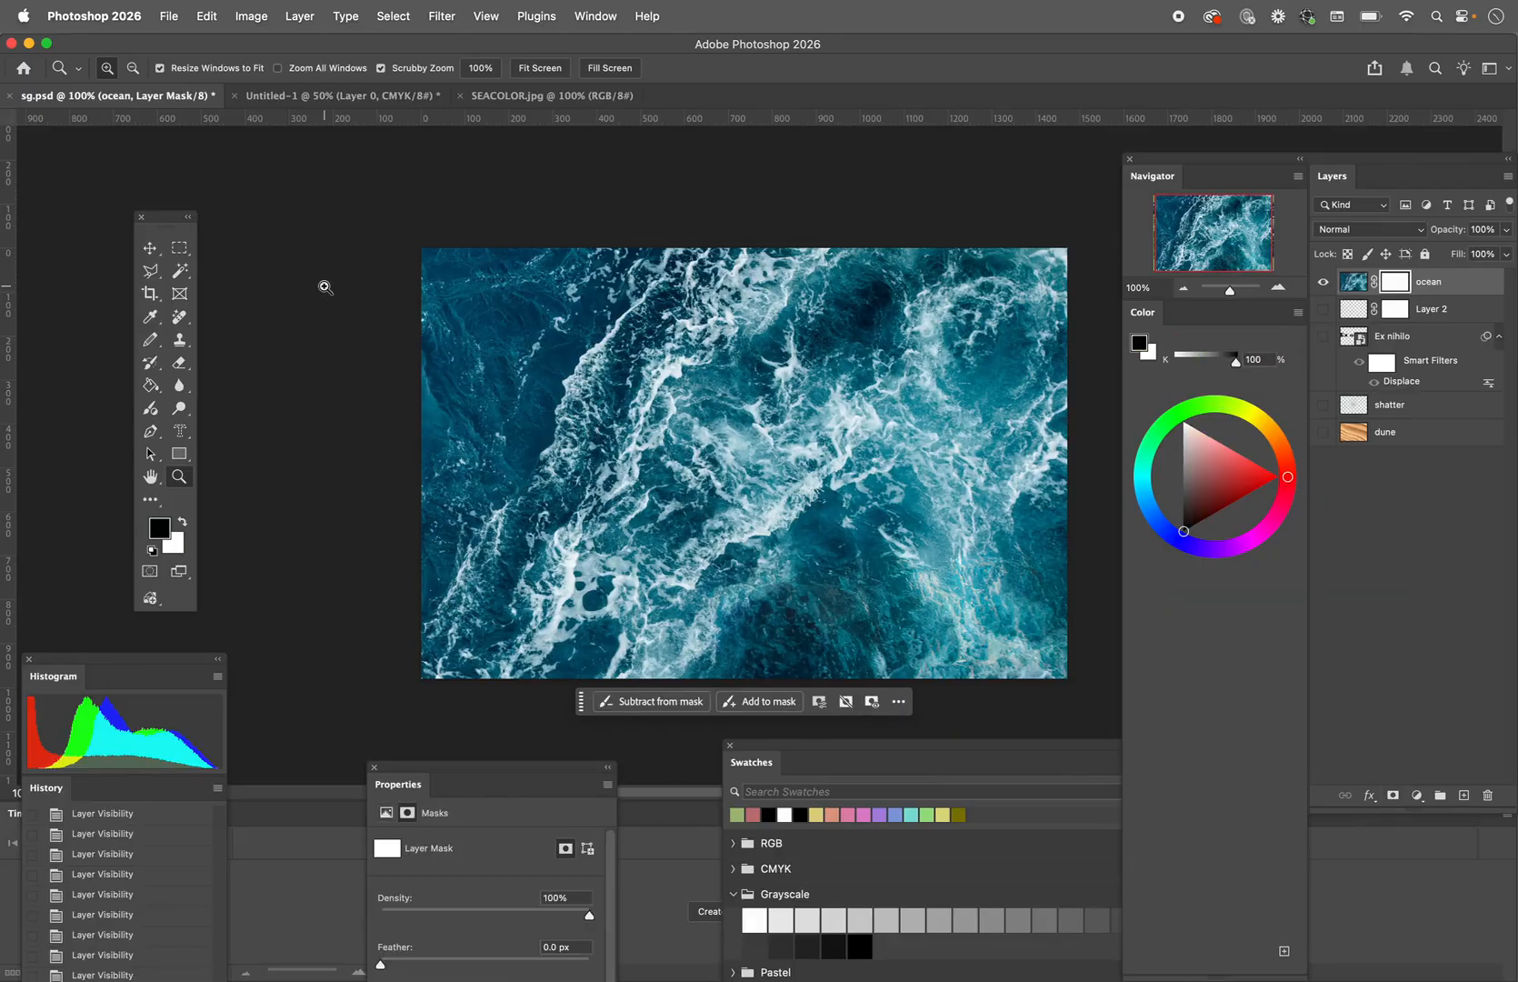
# Step: Load the saved text2 channel as a new selection over the ocean layer
pyautogui.click(383, 17)
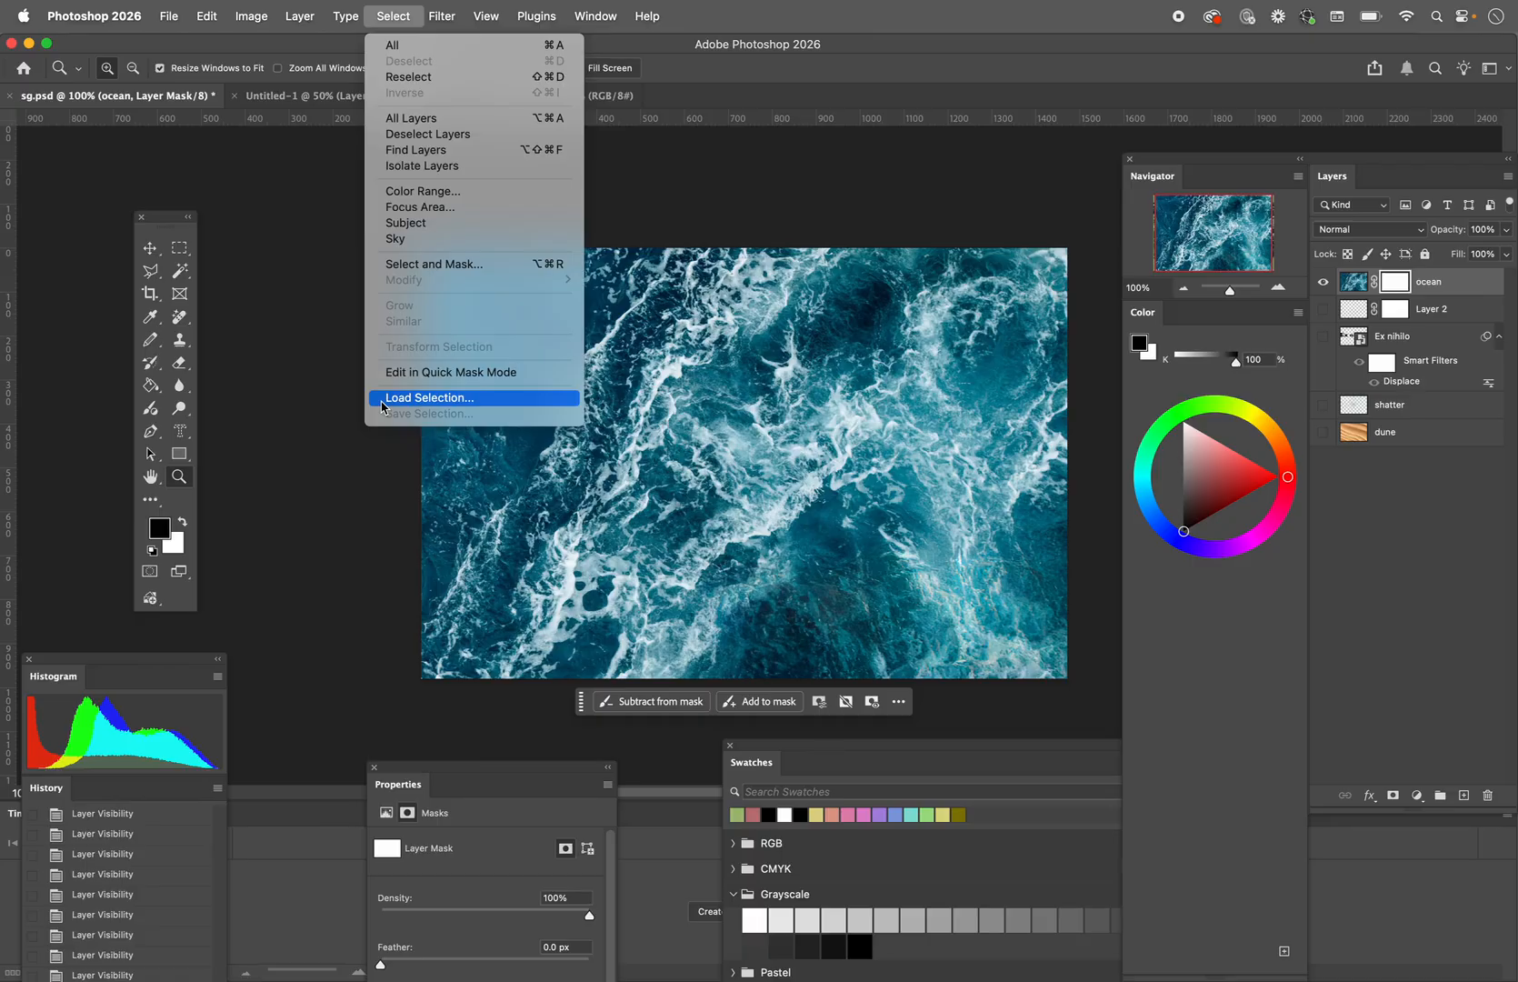
pyautogui.click(382, 405)
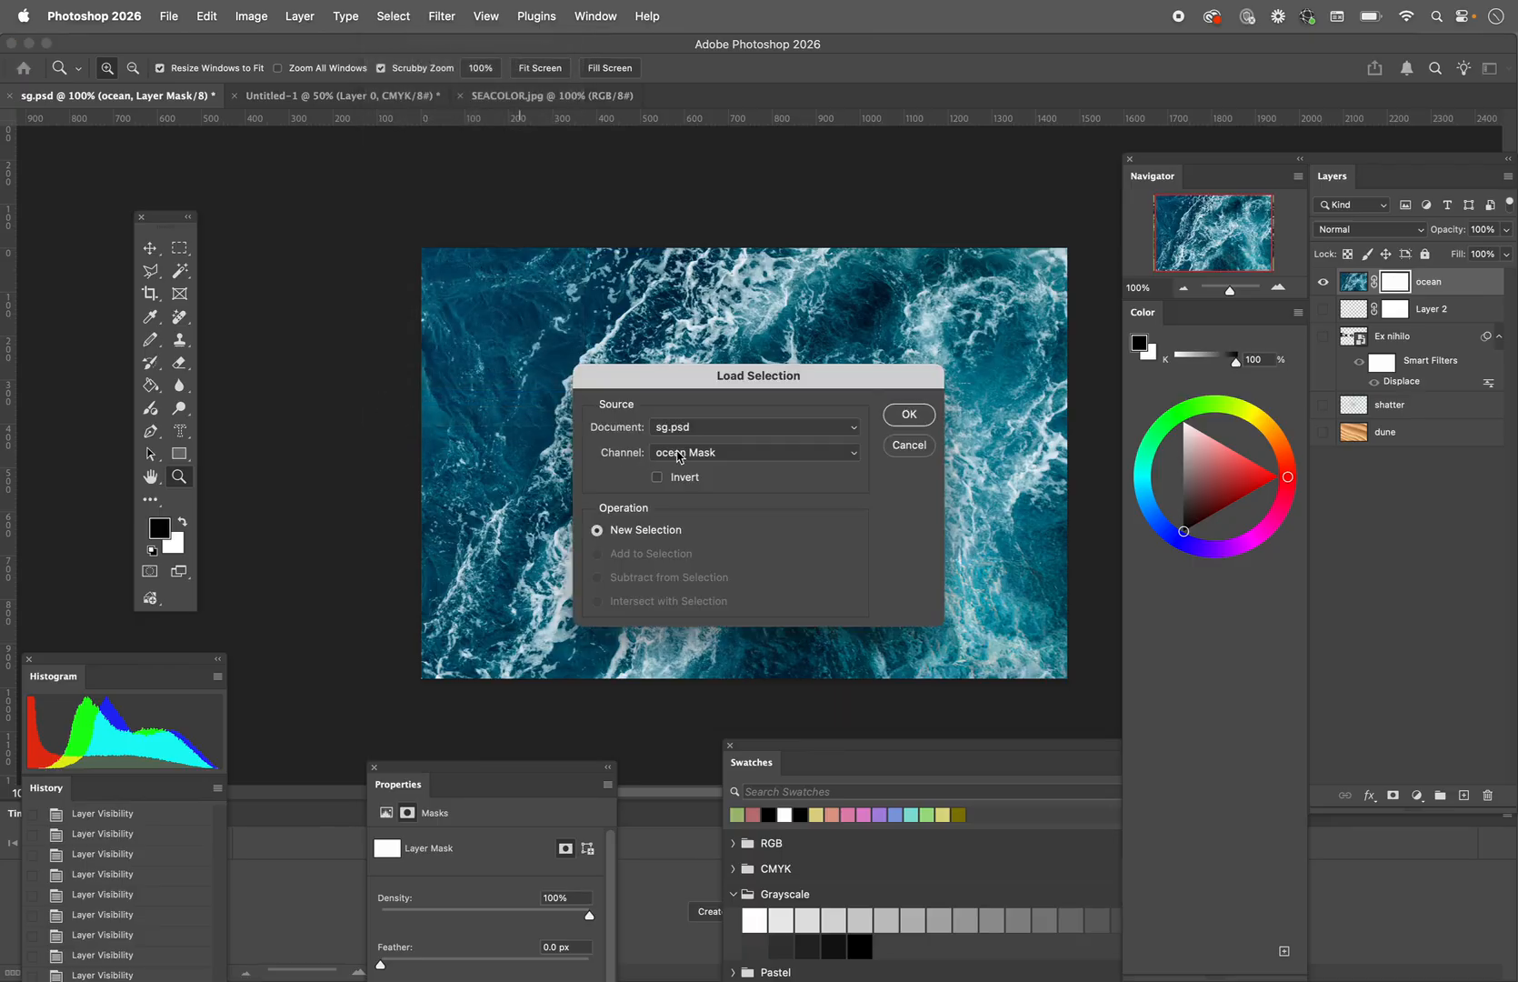
pyautogui.click(678, 453)
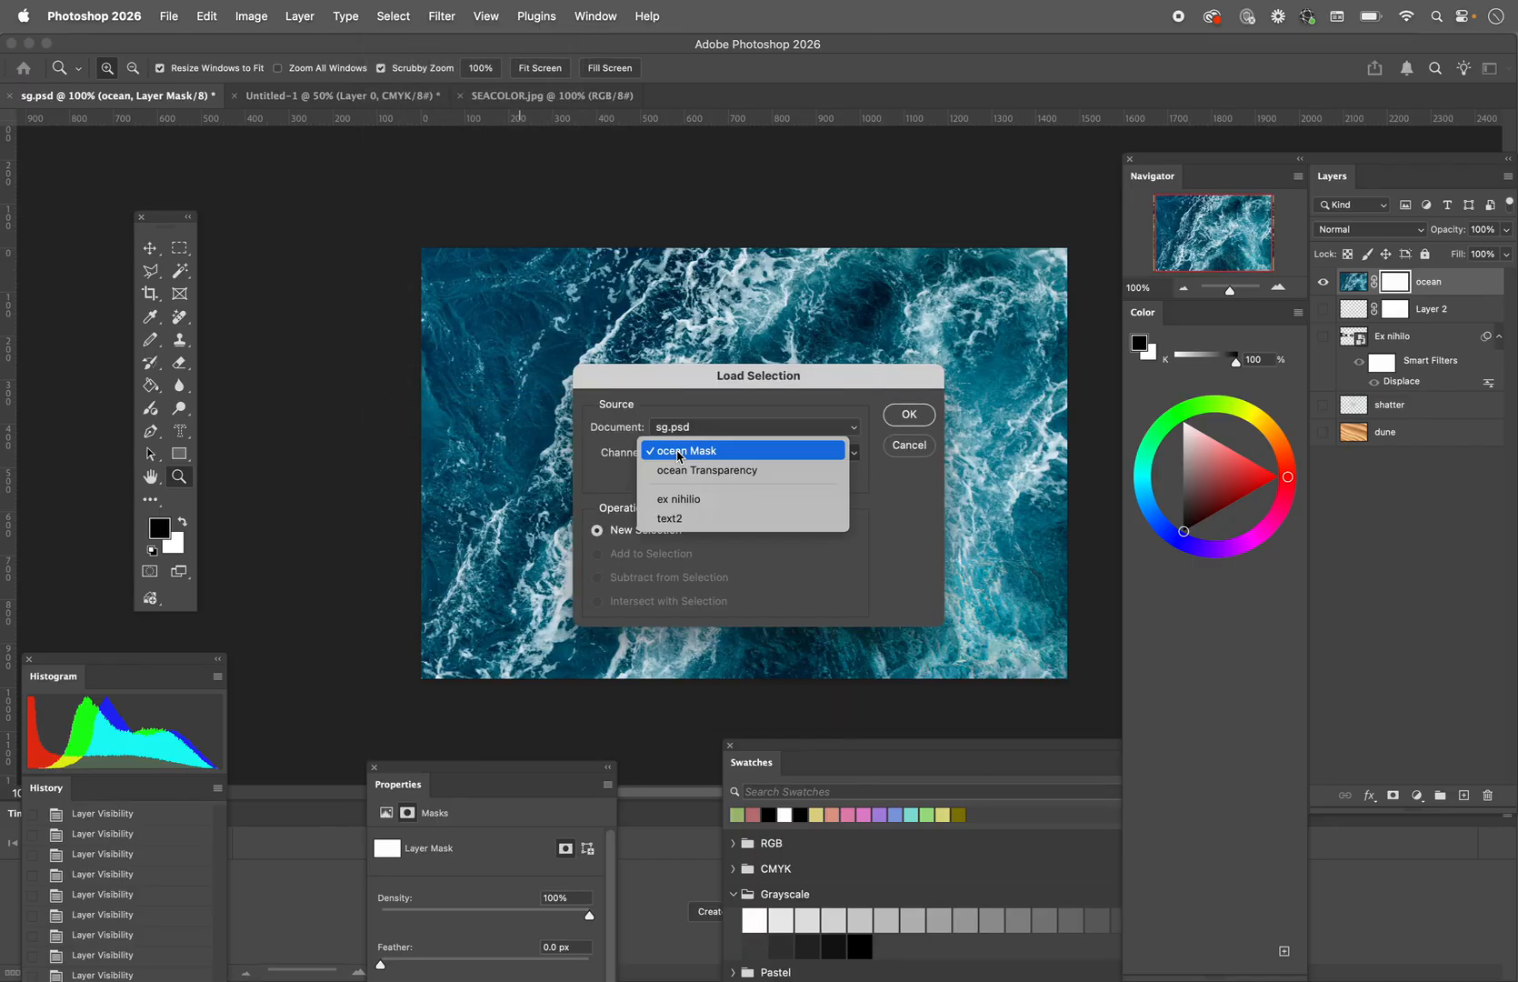
pyautogui.click(666, 519)
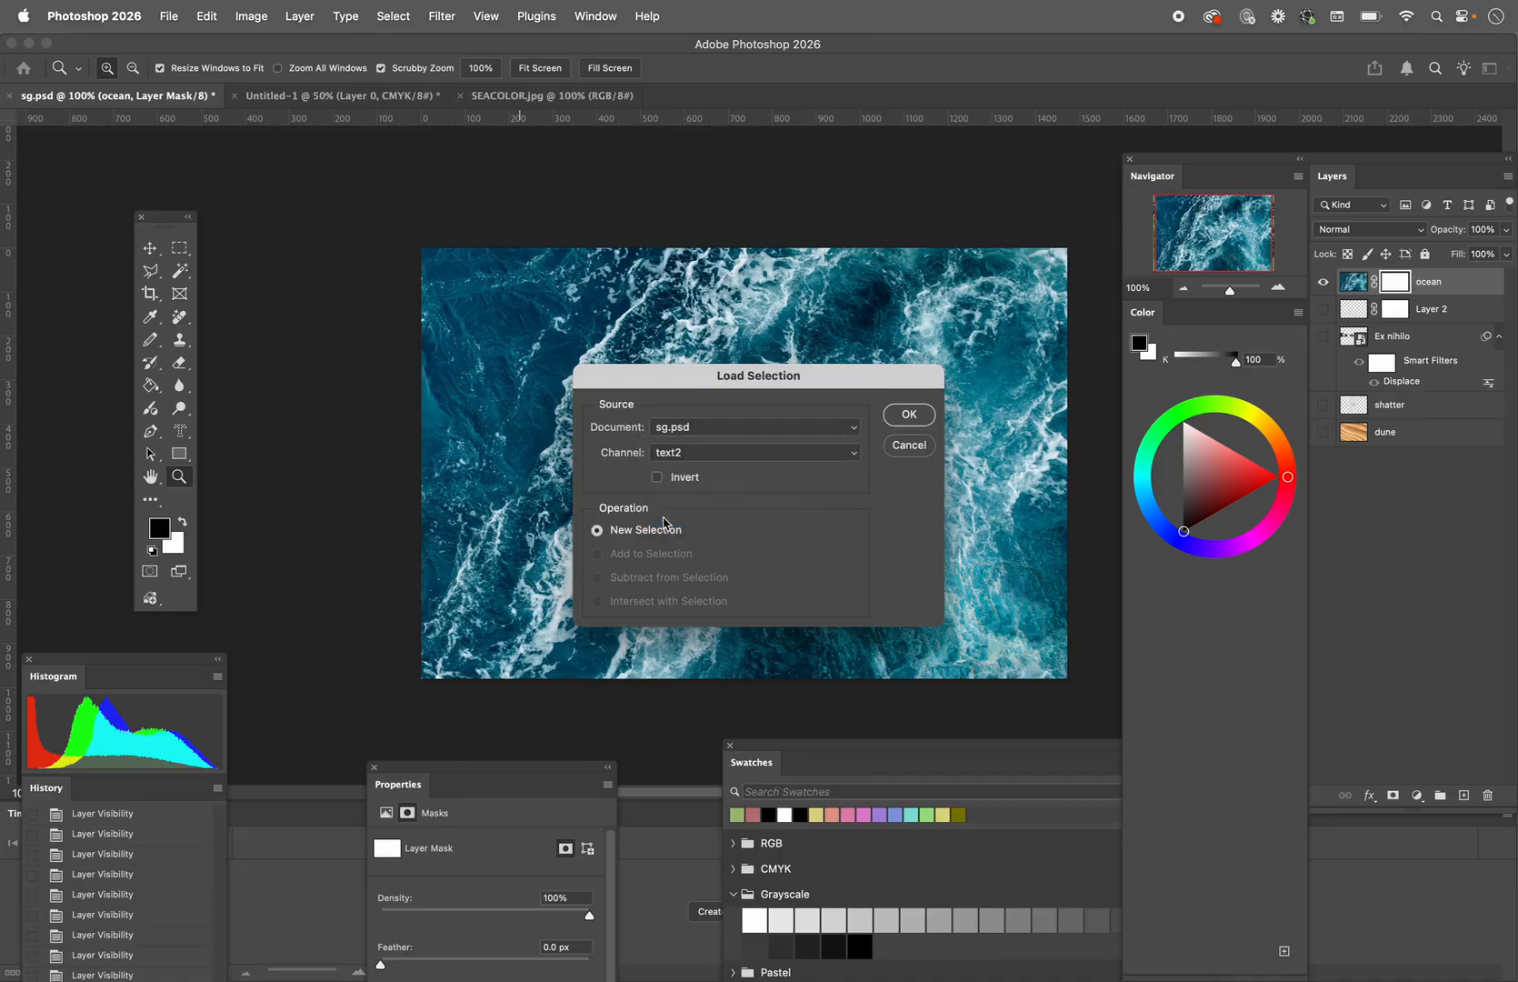
pyautogui.click(907, 416)
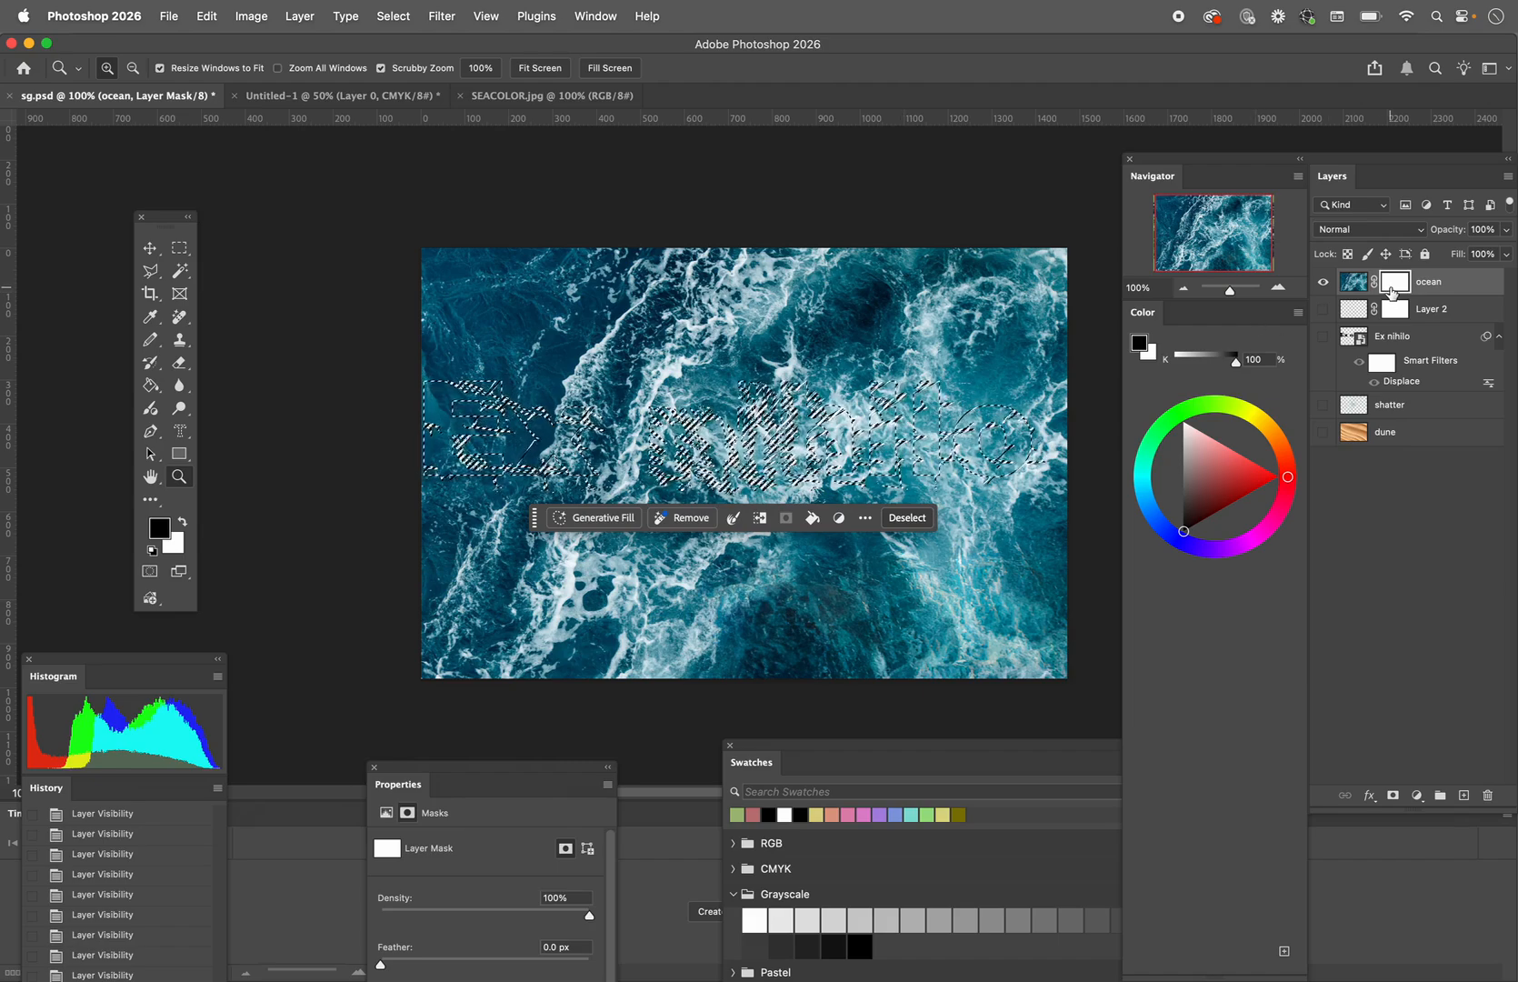
# Step: Nudge the text selection slightly to the right so it sits clear of the canvas's left edge
pyautogui.press('Right')
pyautogui.press('Right')
pyautogui.press('Right')
pyautogui.press('Right')
pyautogui.press('Right')
pyautogui.press('Right')
pyautogui.press('Right')
pyautogui.press('Right')
pyautogui.press('Right')
pyautogui.press('Right')
pyautogui.press('Right')
pyautogui.press('Right')
pyautogui.press('Right')
pyautogui.press('Right')
pyautogui.press('Right')
pyautogui.press('Right')
pyautogui.press('Right')
pyautogui.press('Right')
pyautogui.press('Right')
pyautogui.press('Right')
pyautogui.press('Right')
pyautogui.press('Right')
pyautogui.press('Right')
pyautogui.press('Right')
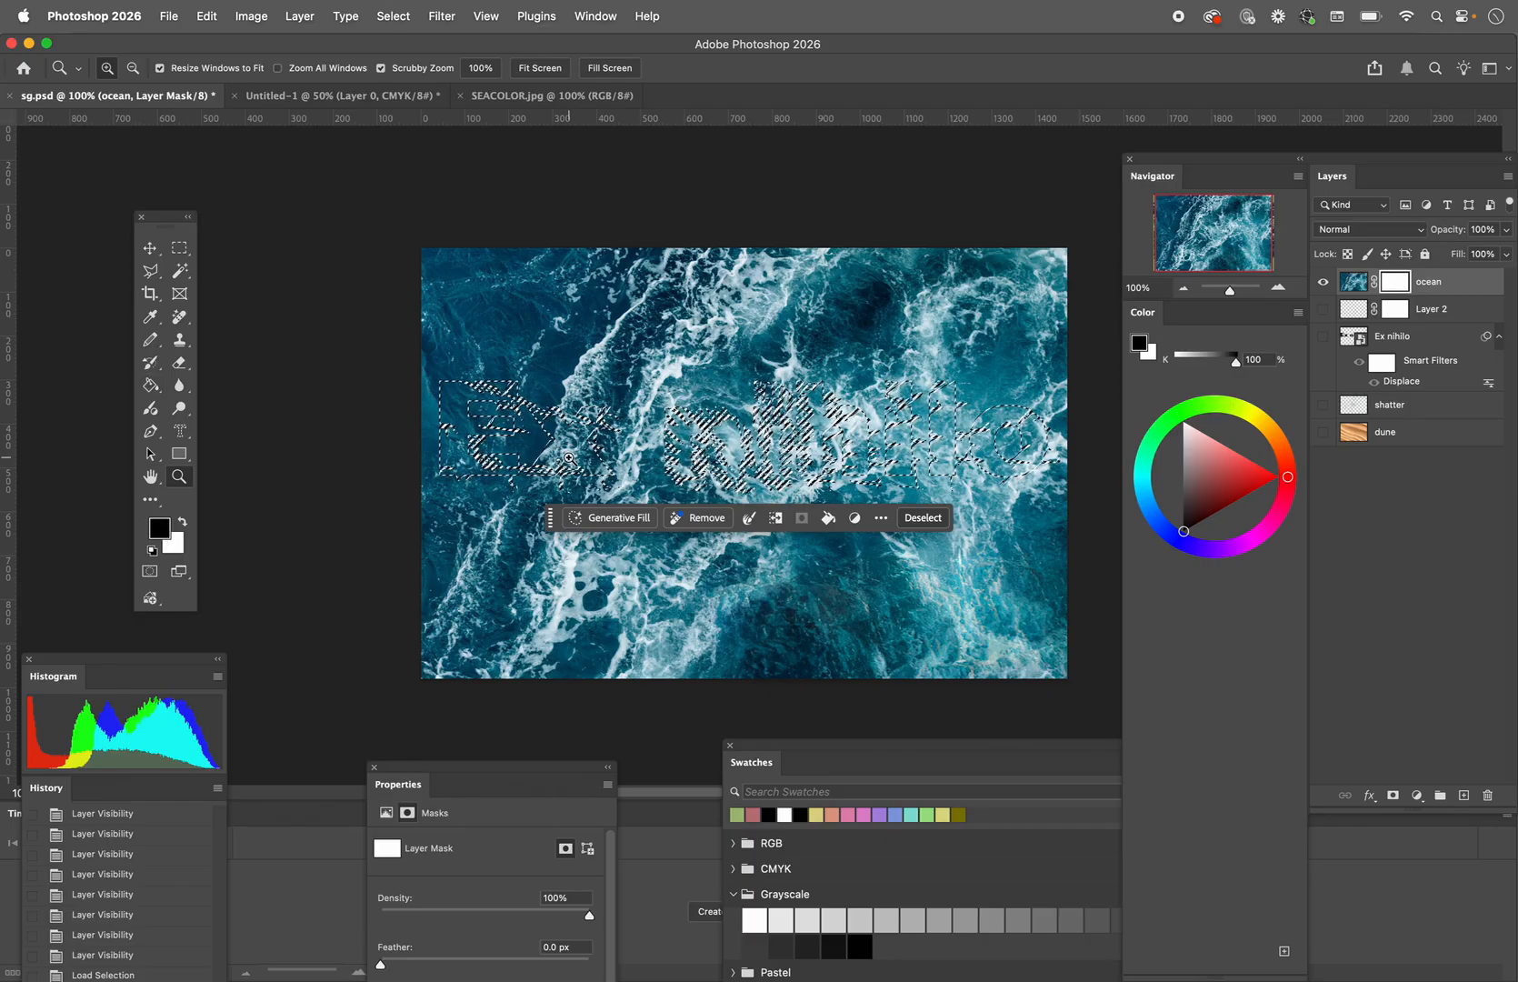
# Step: Fill the text selection on the ocean layer's mask with black using the Paint Bucket, and undo the fill
pyautogui.click(151, 385)
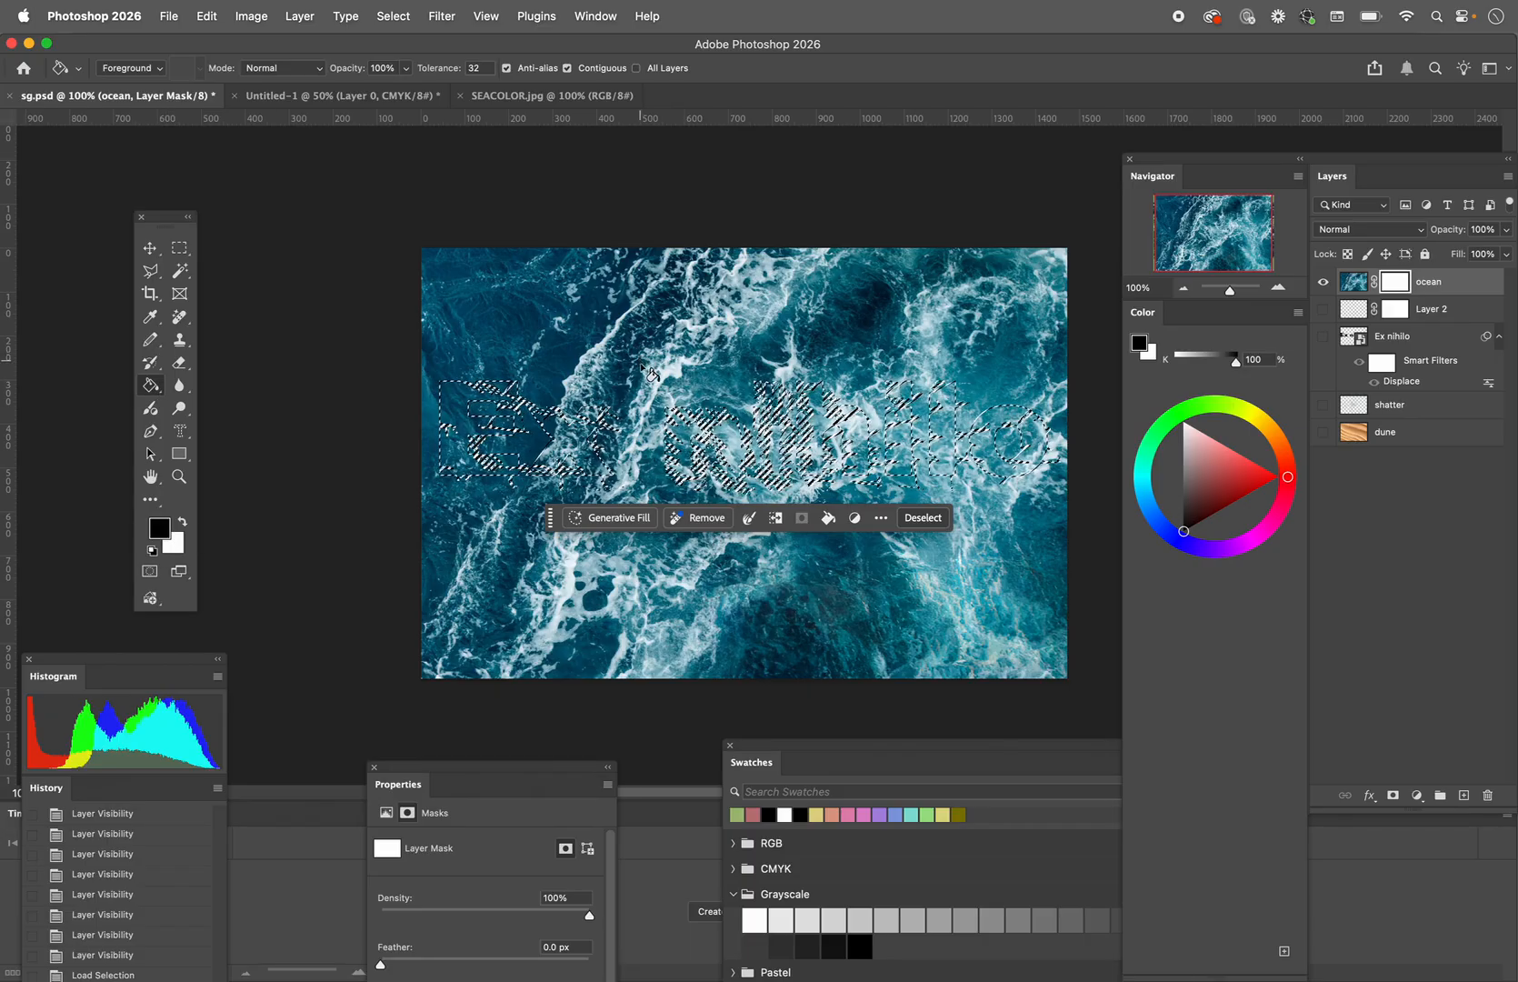
pyautogui.click(591, 443)
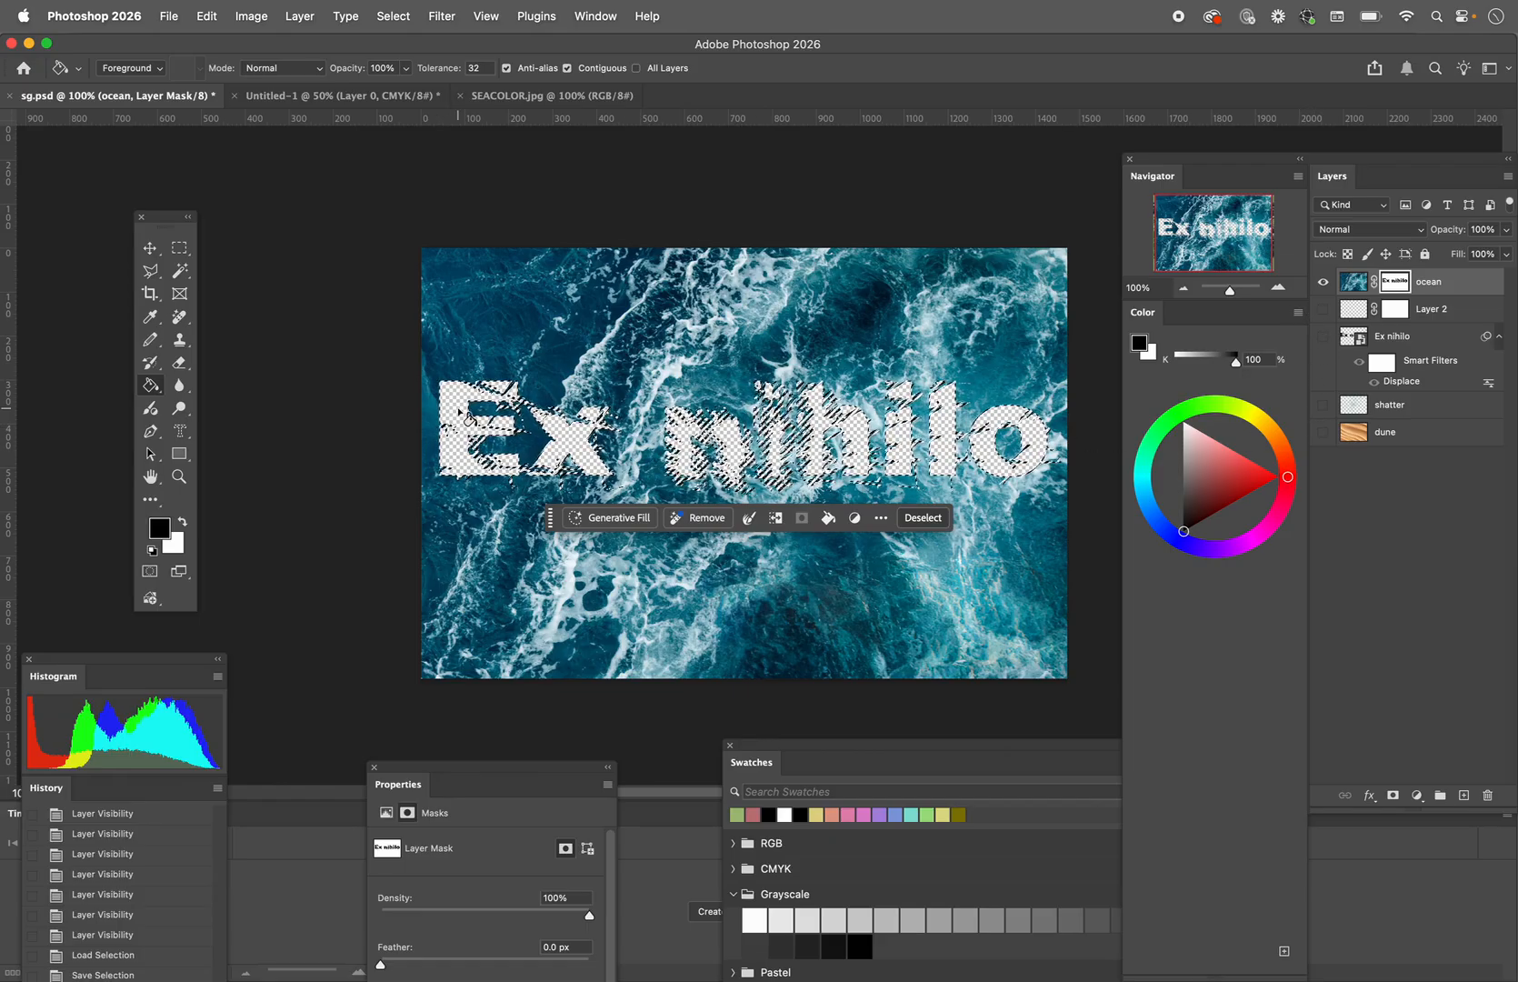
pyautogui.press('BackSpace')
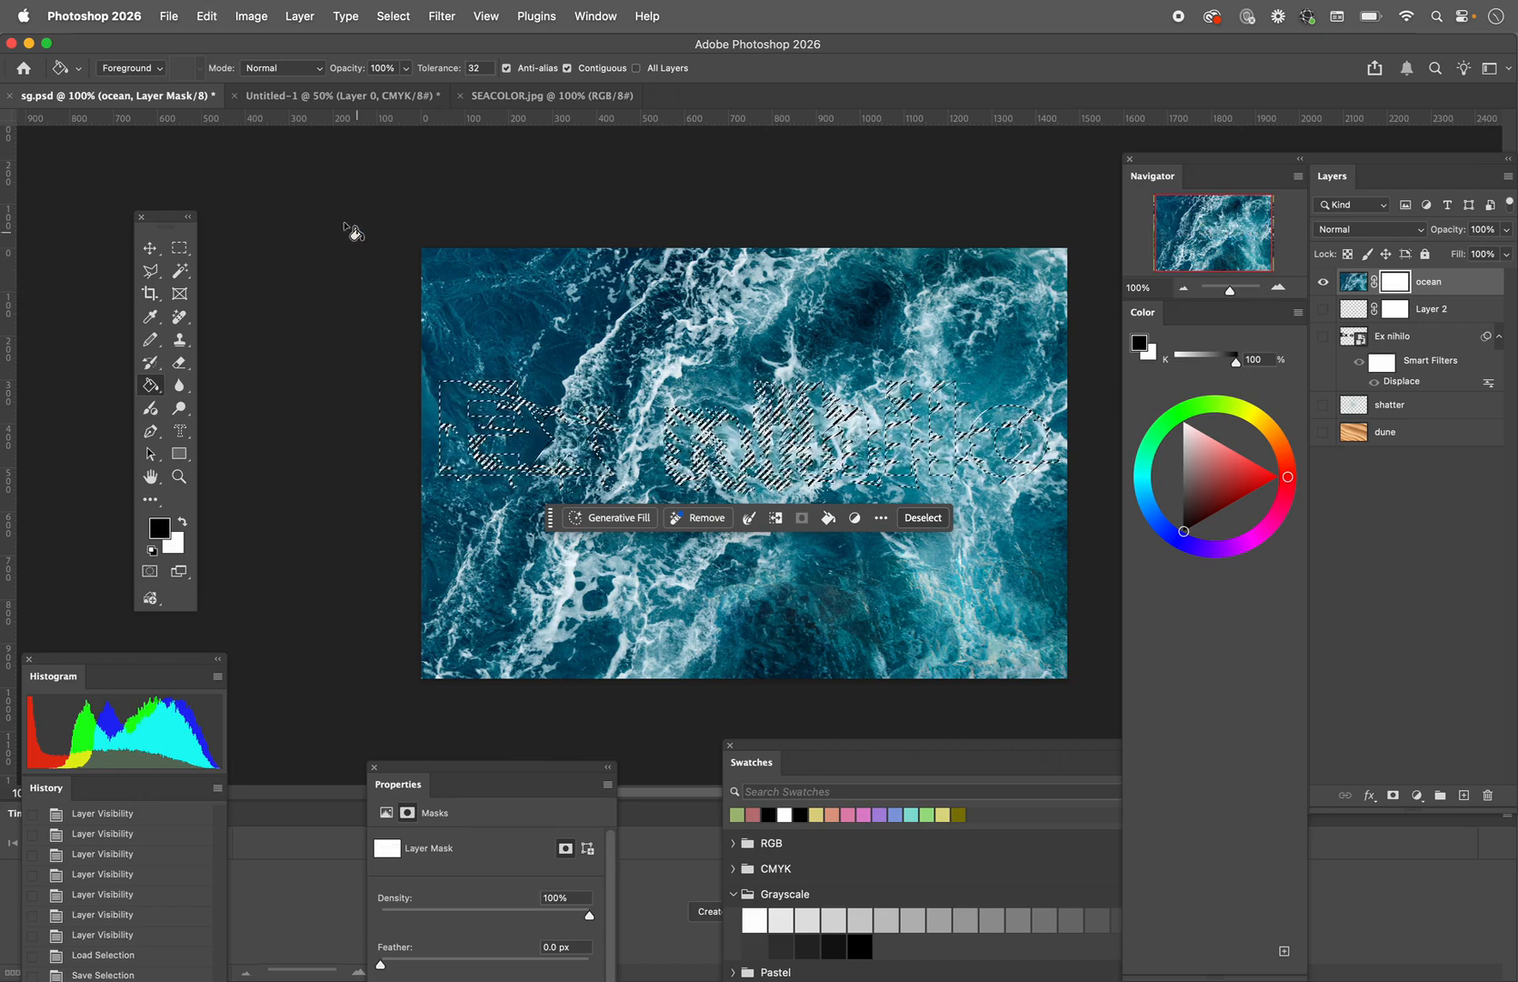
# Step: Invert the selection, fill the area around the text with black on the ocean layer's mask, and deselect
pyautogui.click(393, 16)
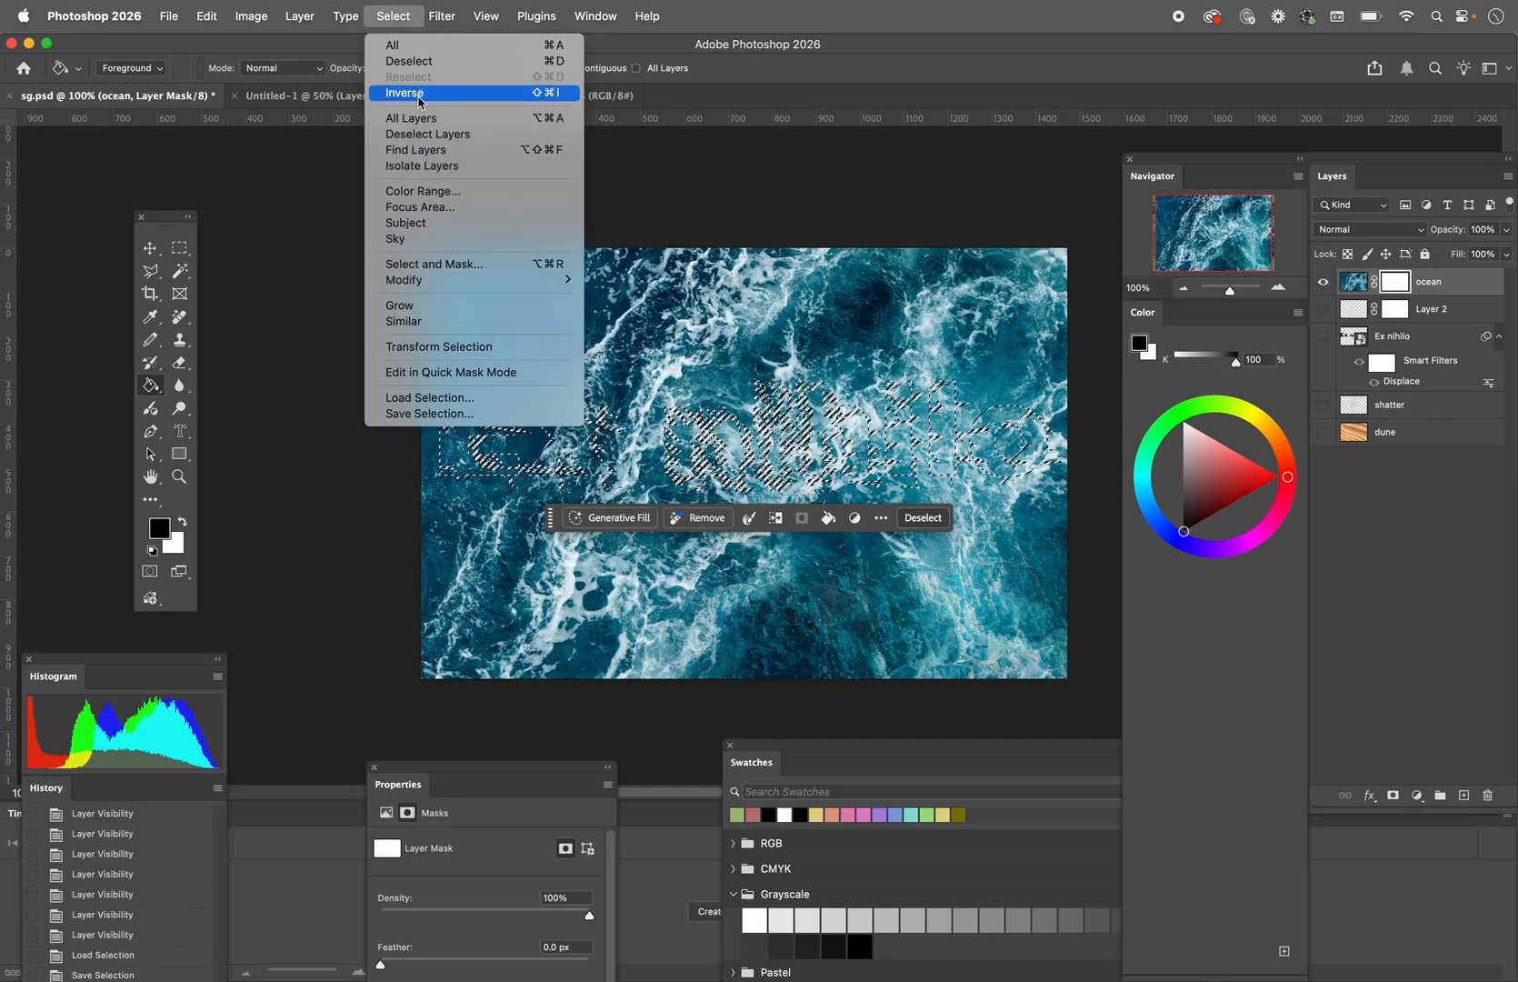
pyautogui.click(418, 93)
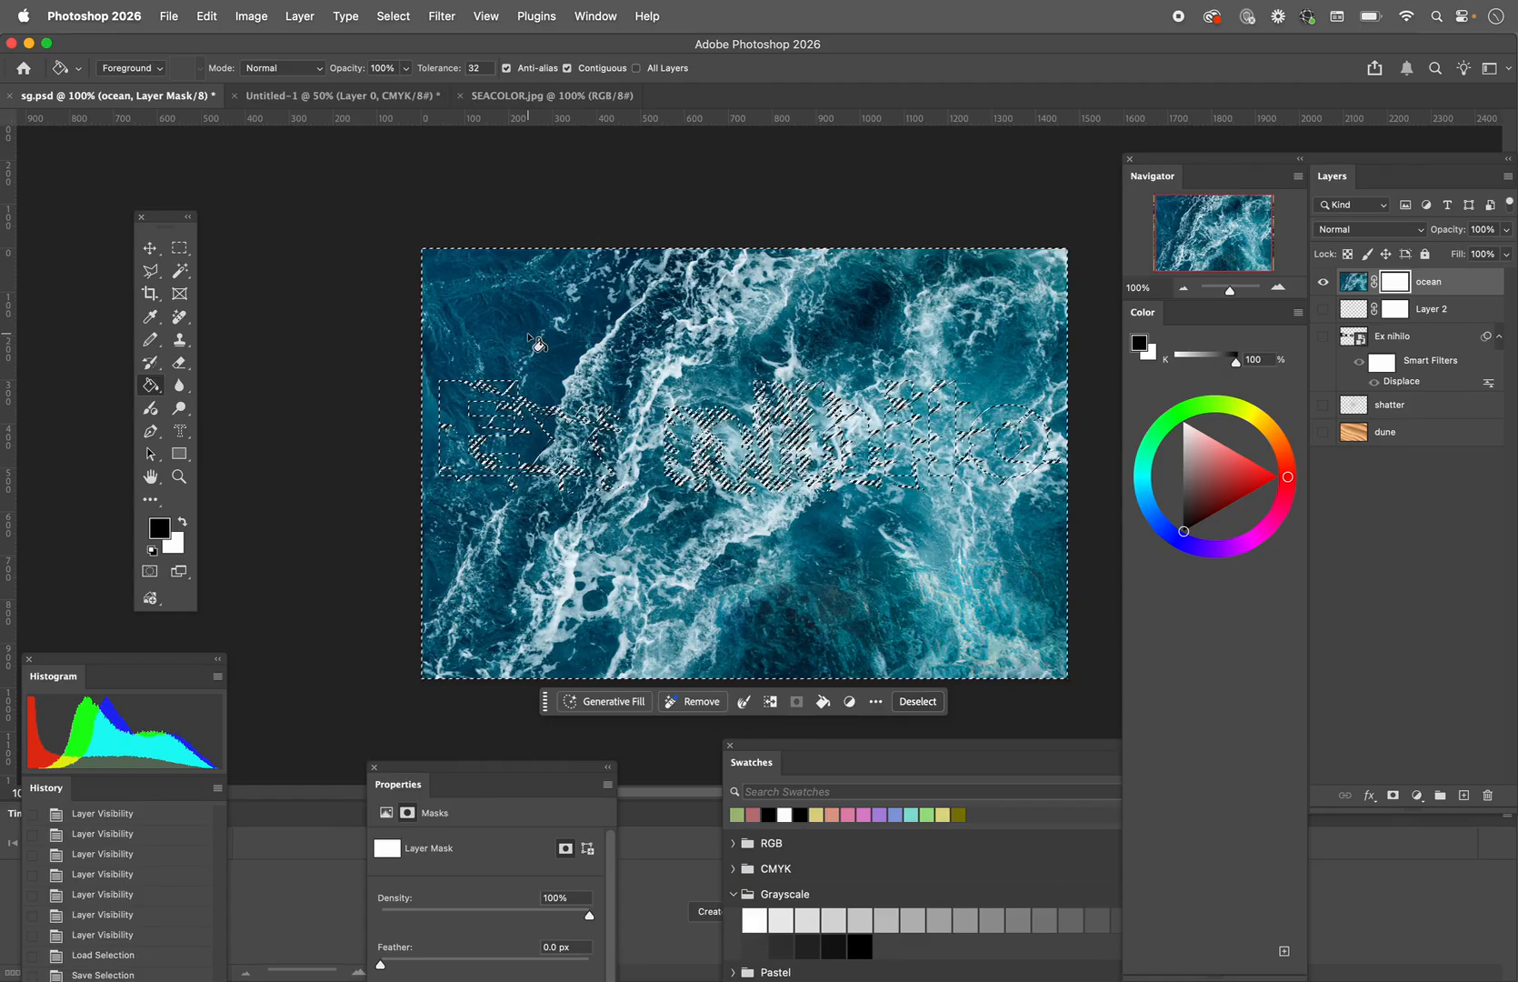
pyautogui.press('super+d')
pyautogui.click(573, 347)
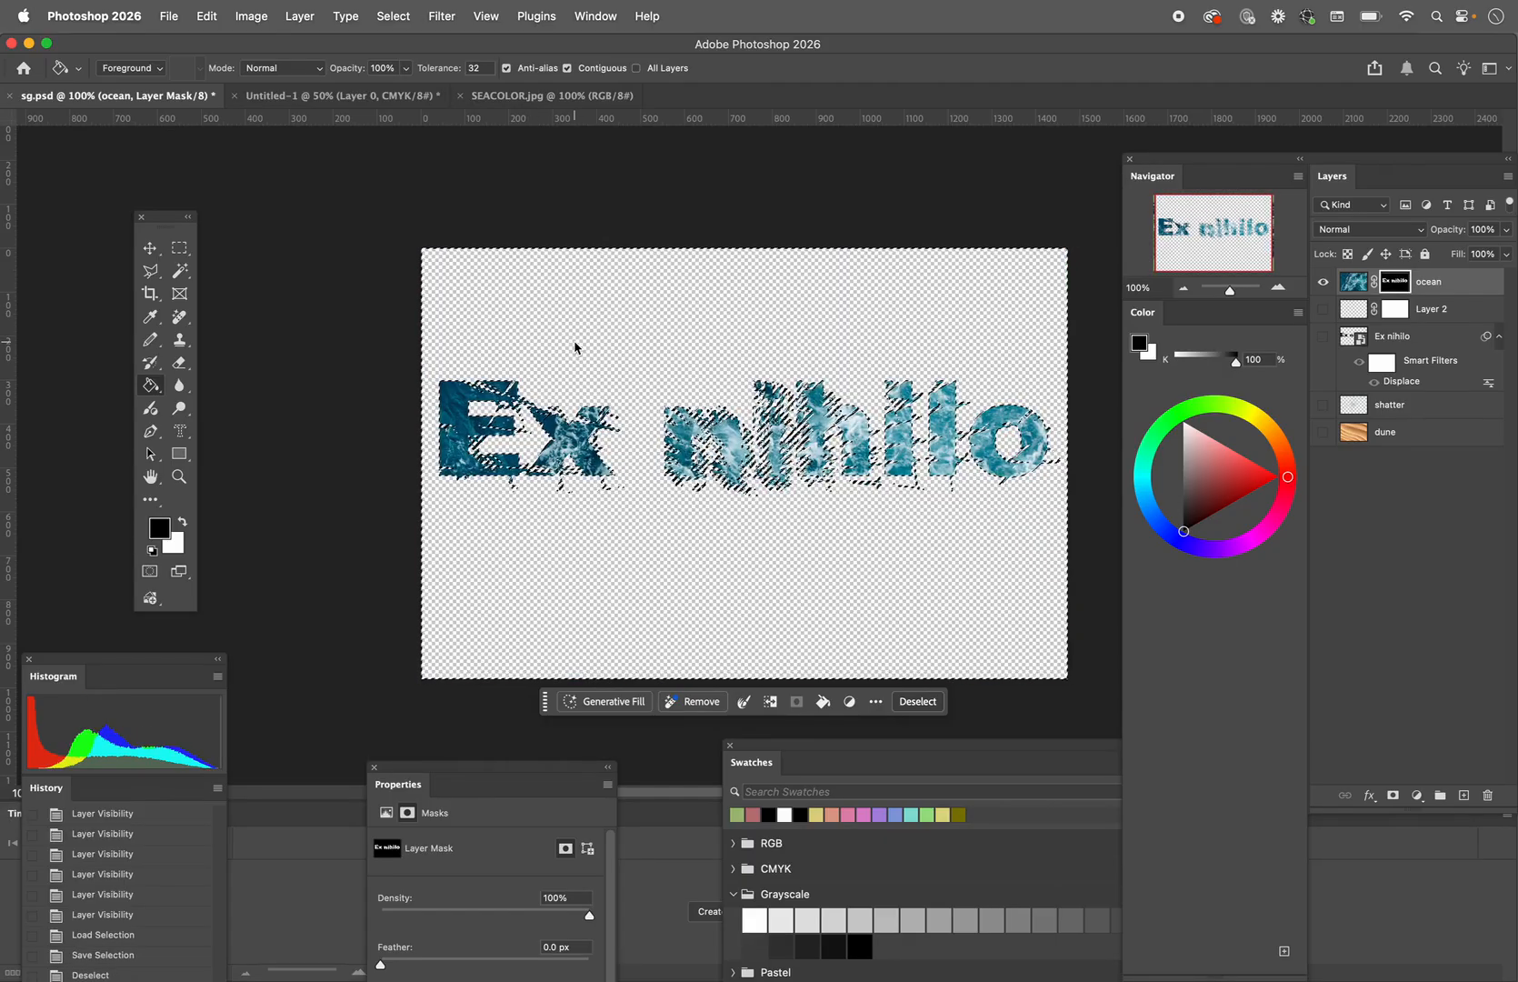
pyautogui.press('super+d')
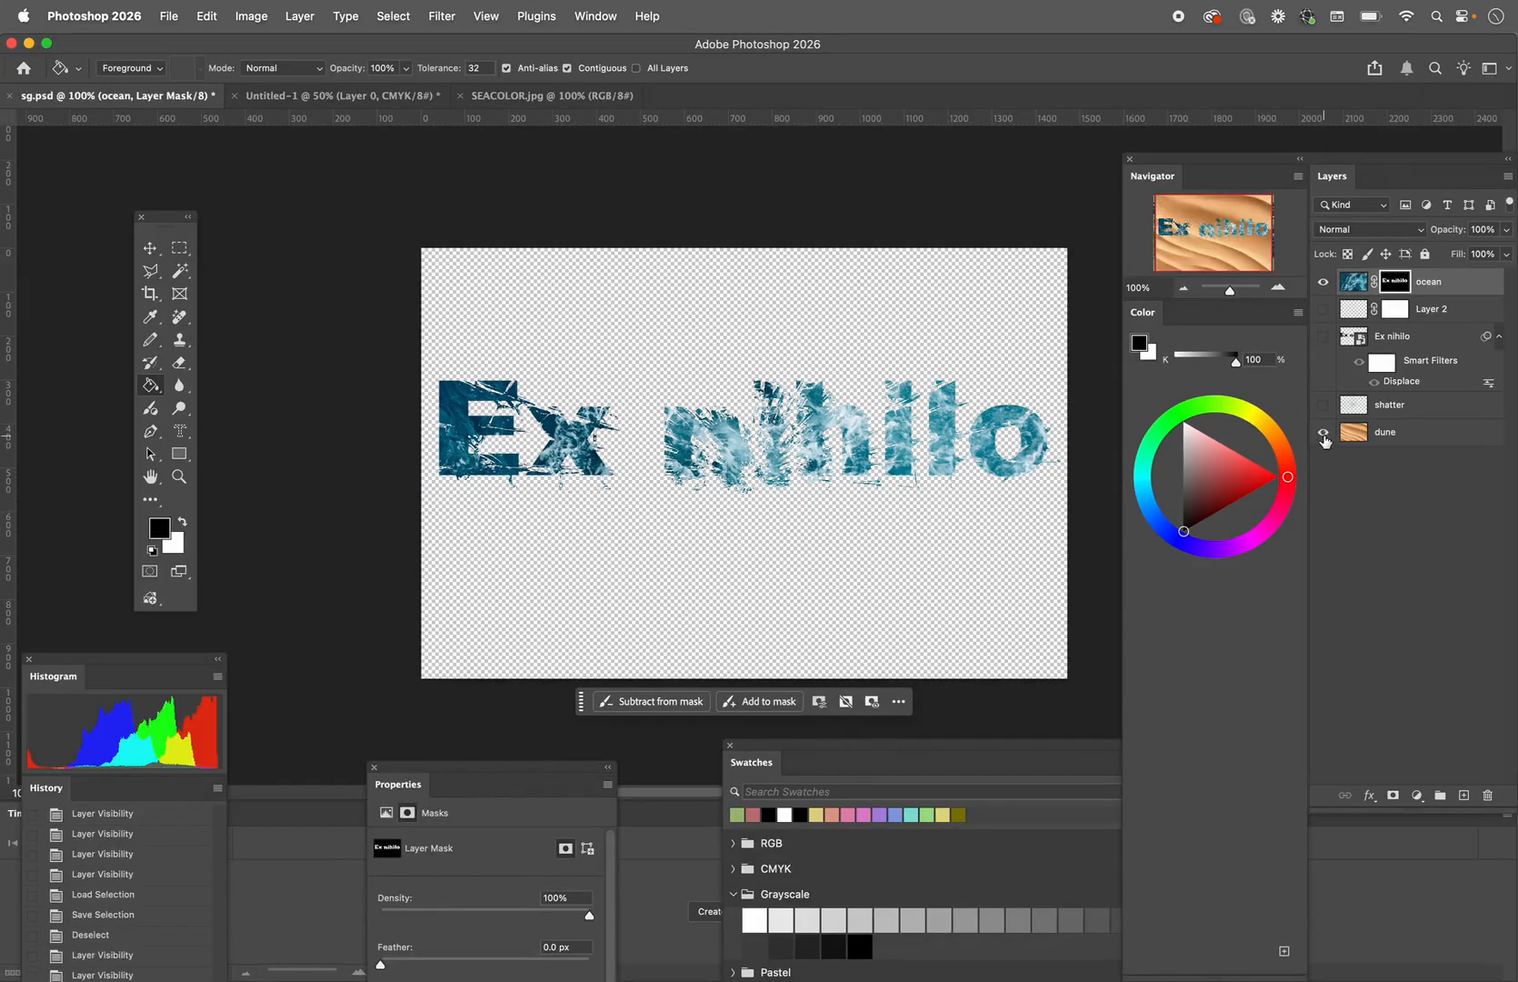
# Step: Show the dune layer behind the masked lettering, and turn the shatter layer on and off again
pyautogui.click(1323, 434)
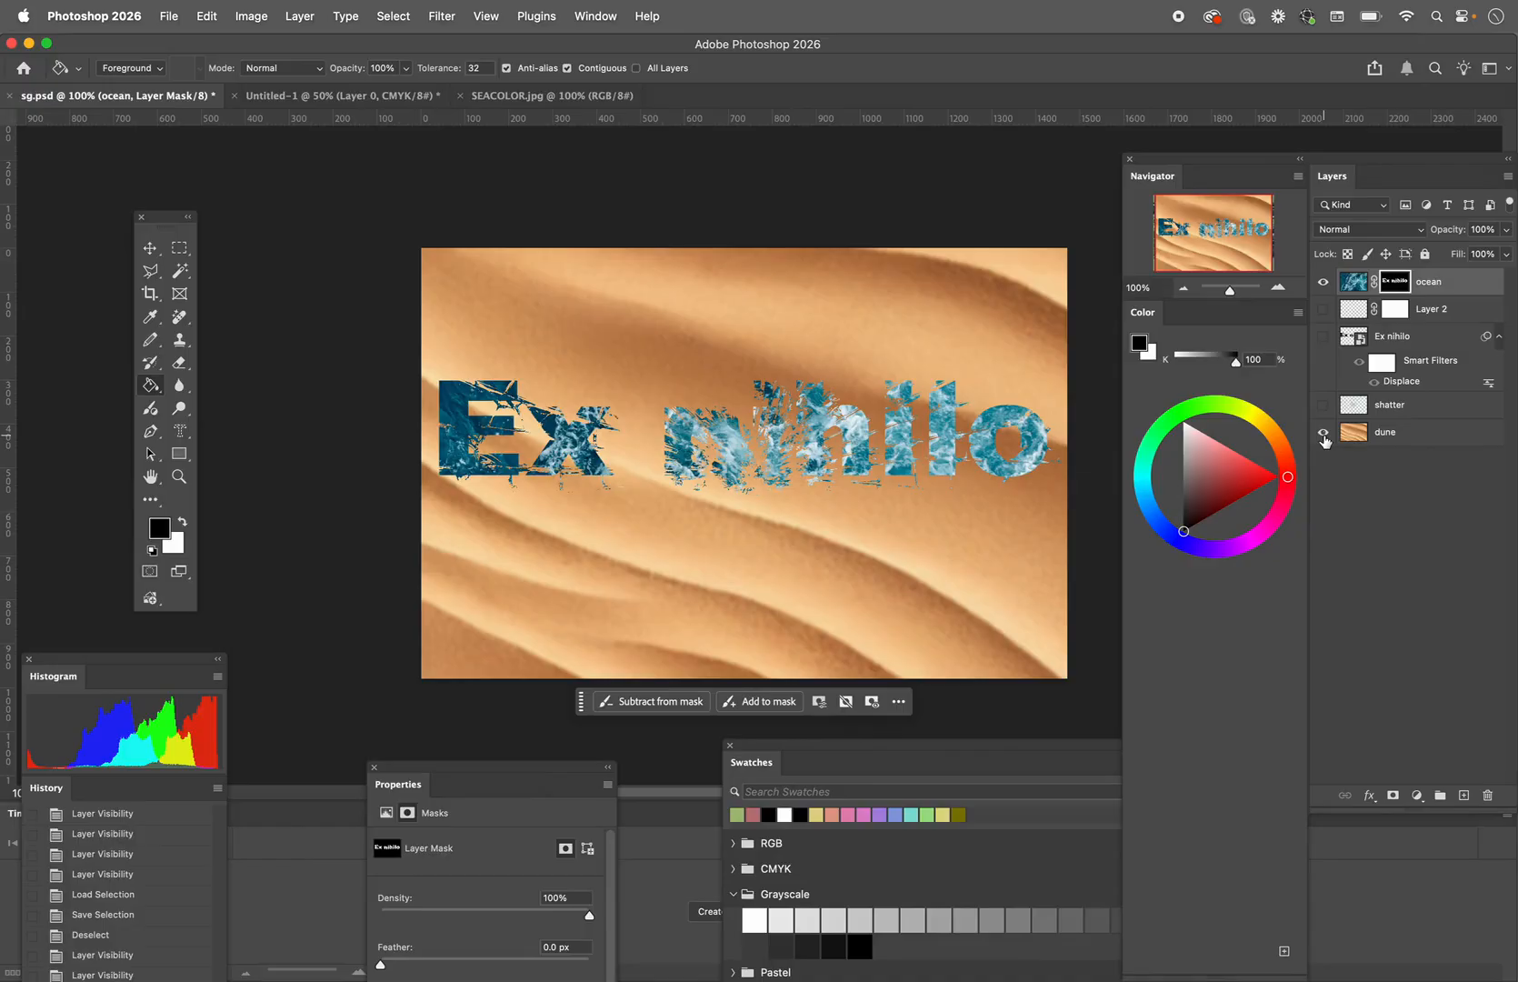
pyautogui.click(1323, 405)
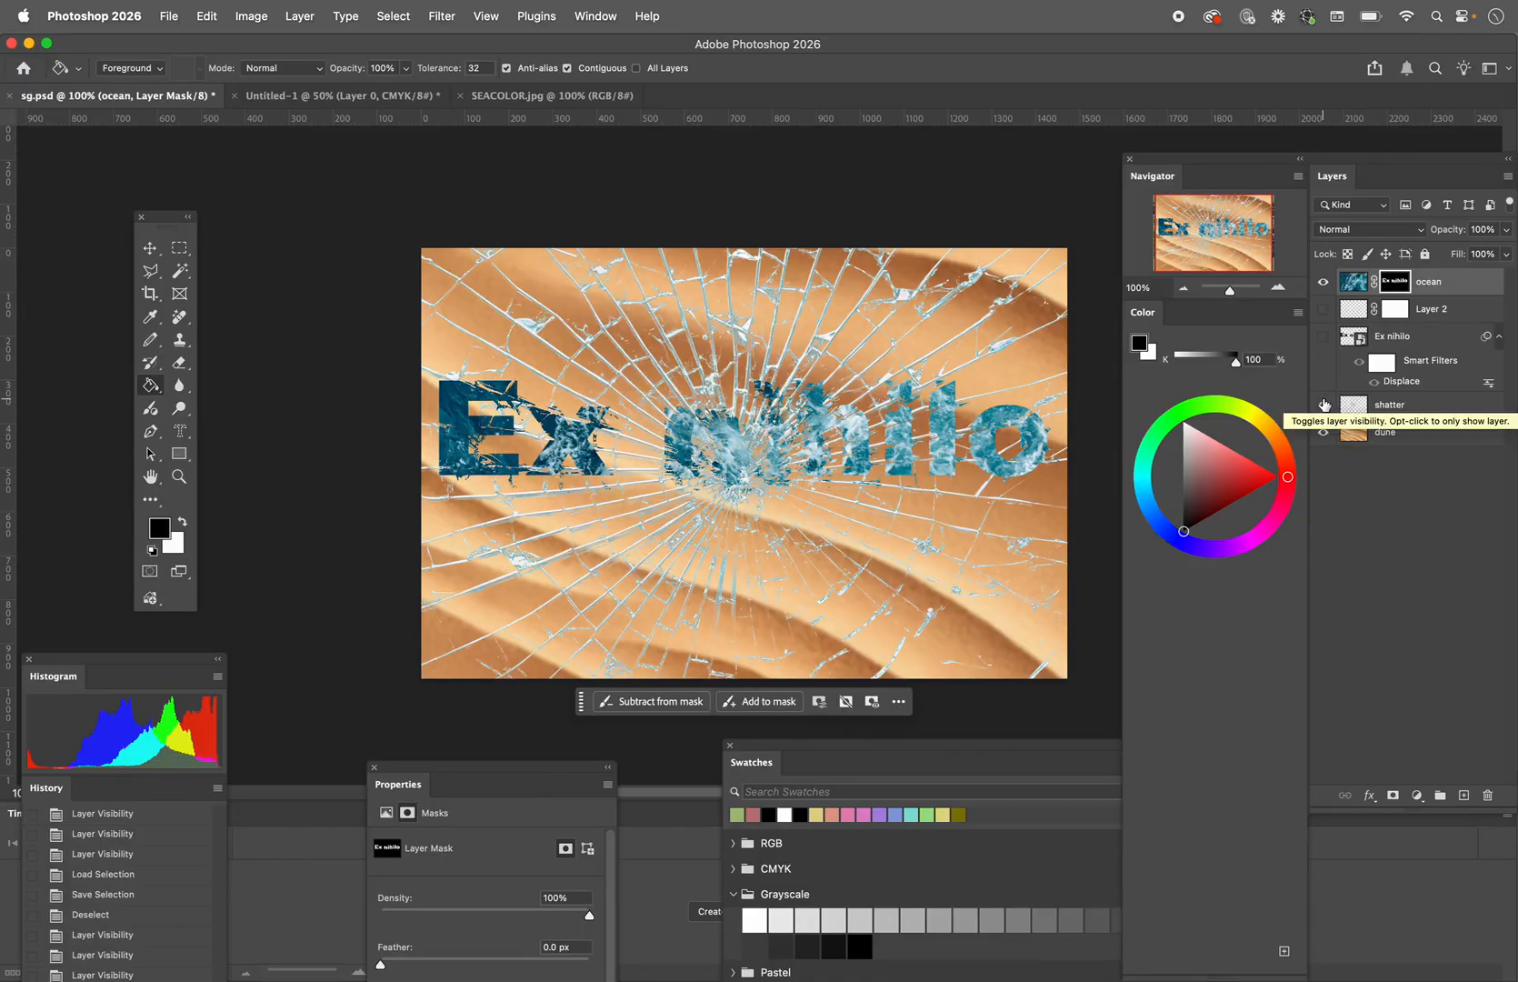
pyautogui.click(1323, 404)
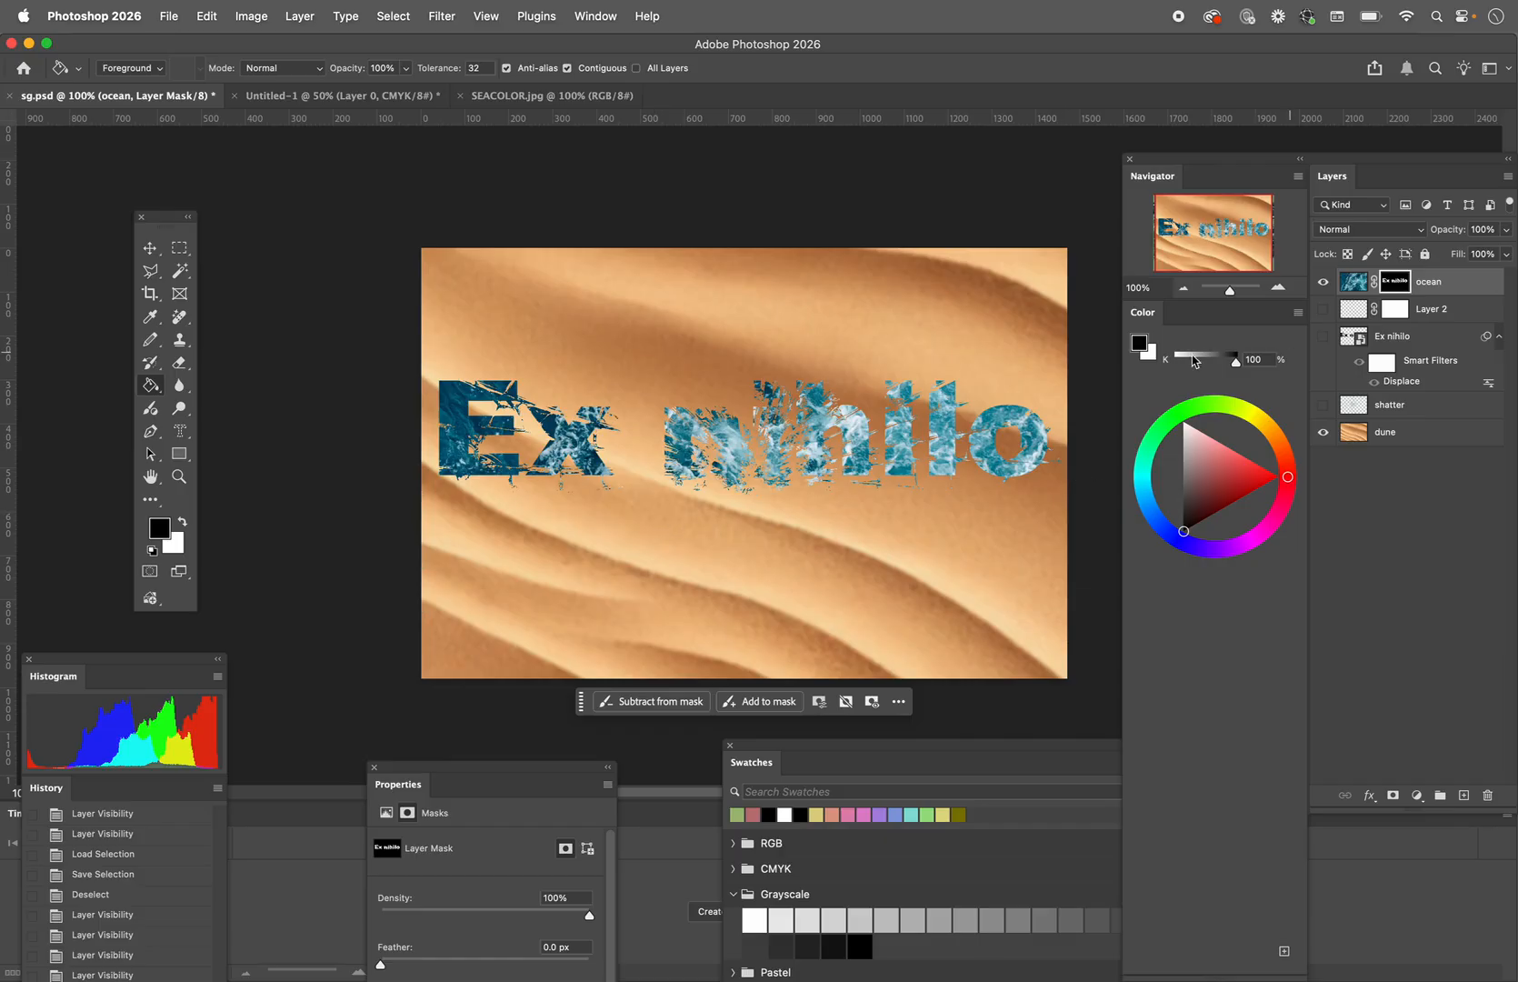
# Step: Select the entire canvas on the ocean layer's image and delete its pixels, keeping the text mask
pyautogui.click(179, 476)
pyautogui.click(826, 436)
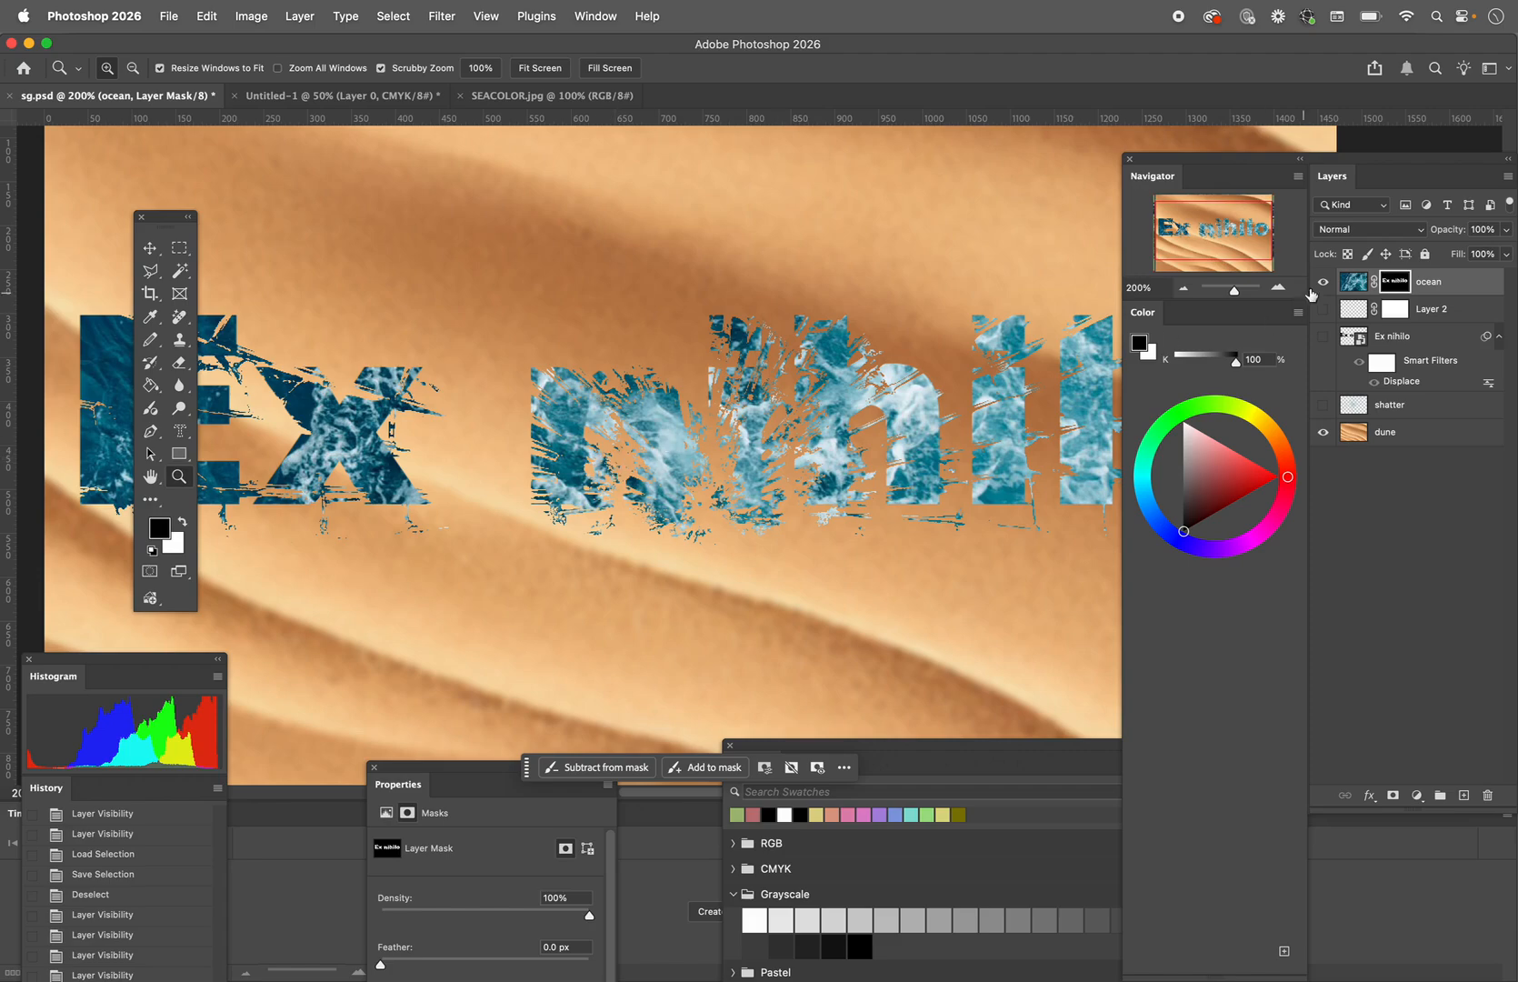
pyautogui.click(1354, 284)
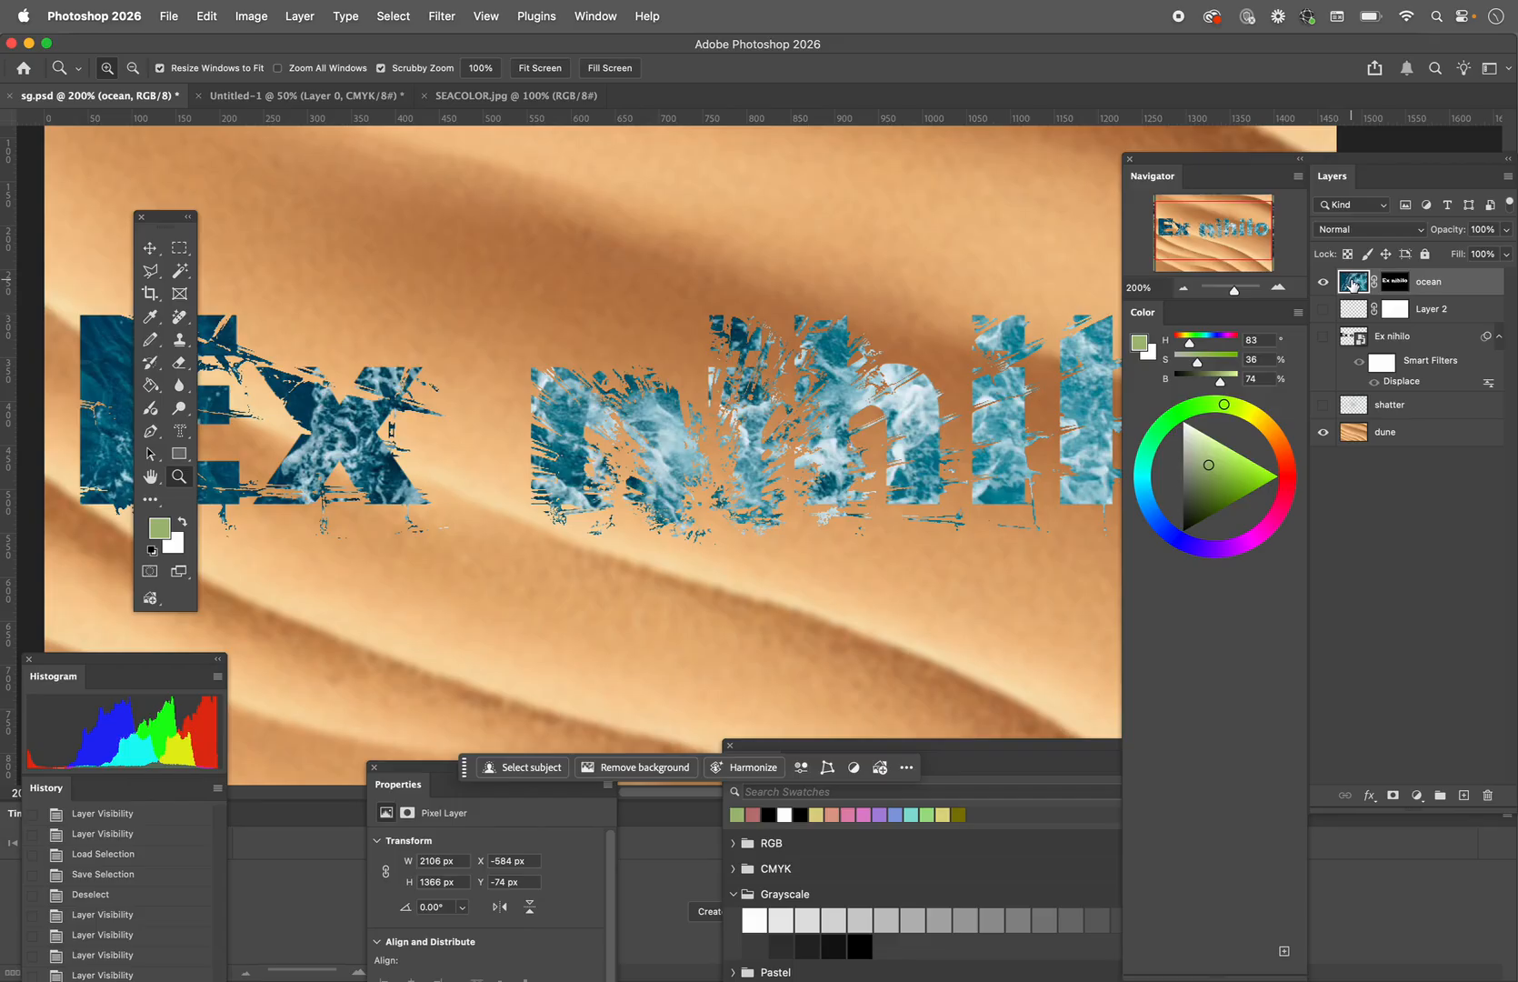
pyautogui.press('super+a')
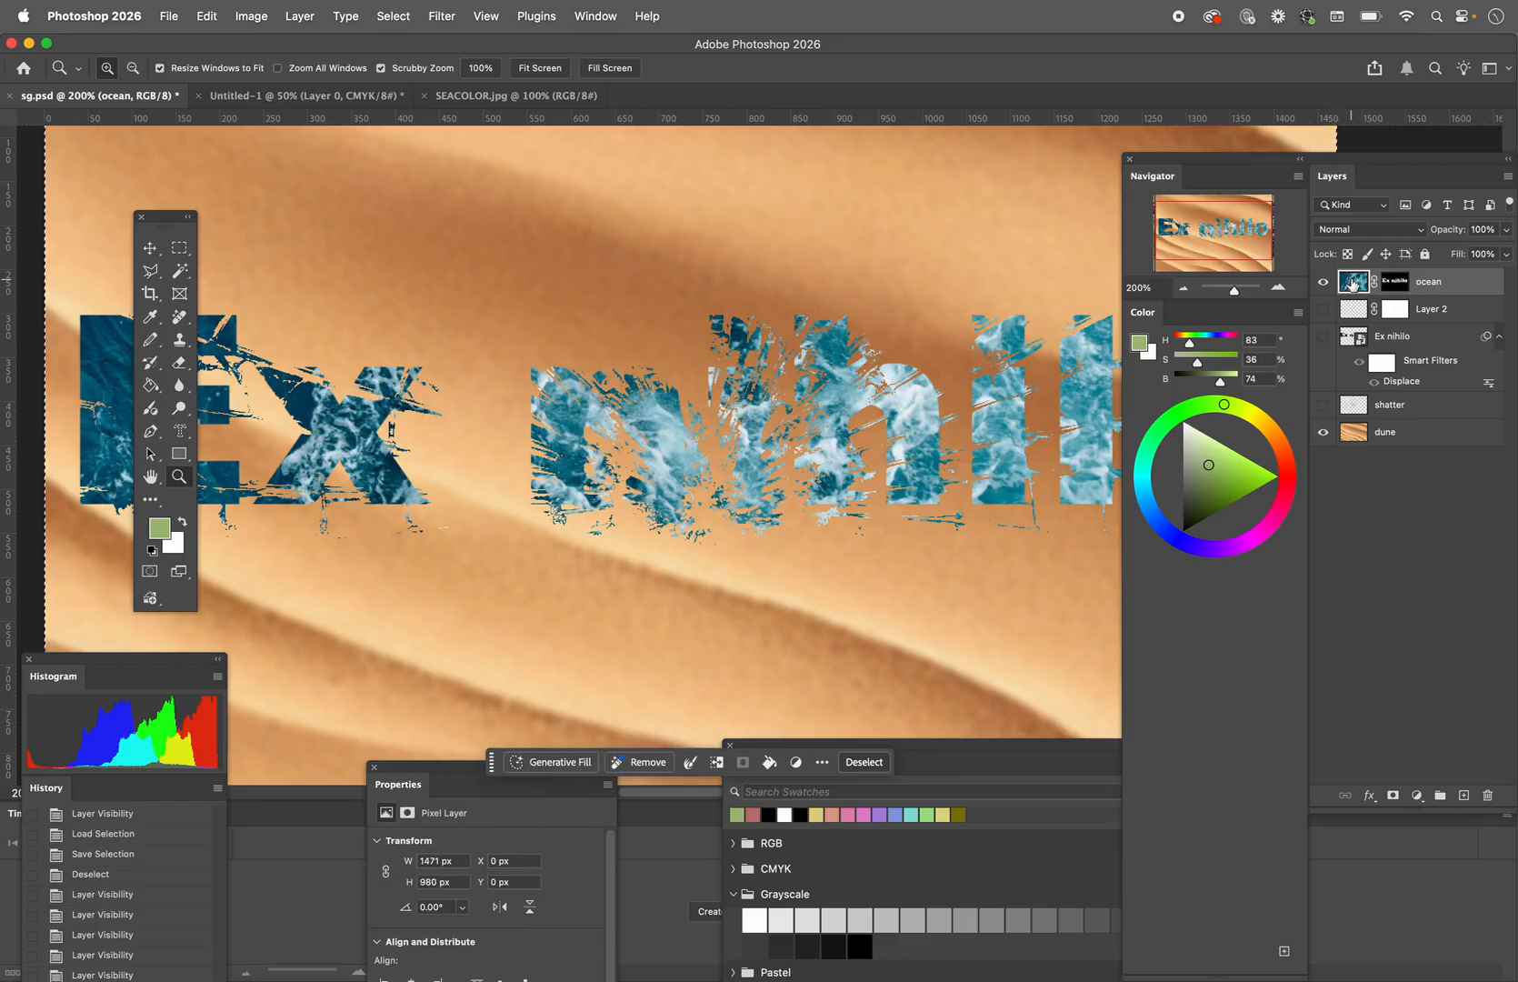
pyautogui.press('BackSpace')
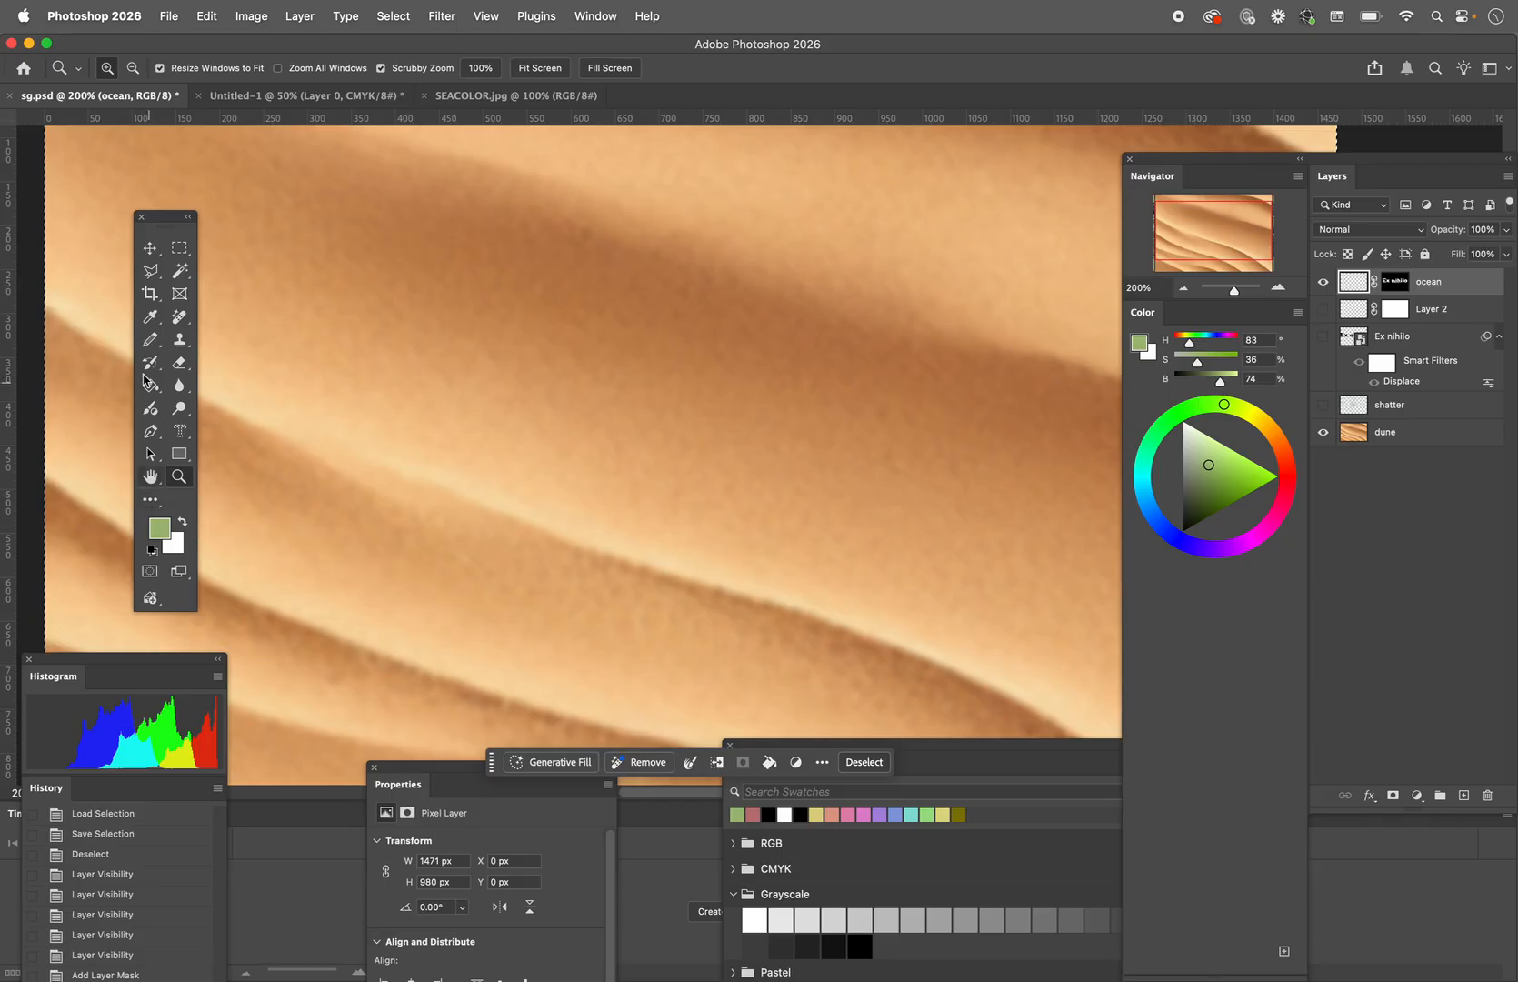
# Step: Paint purple (#b18ec9) with the Pencil on the ocean layer's image, covering the masked lettering including the whole E
pyautogui.click(152, 341)
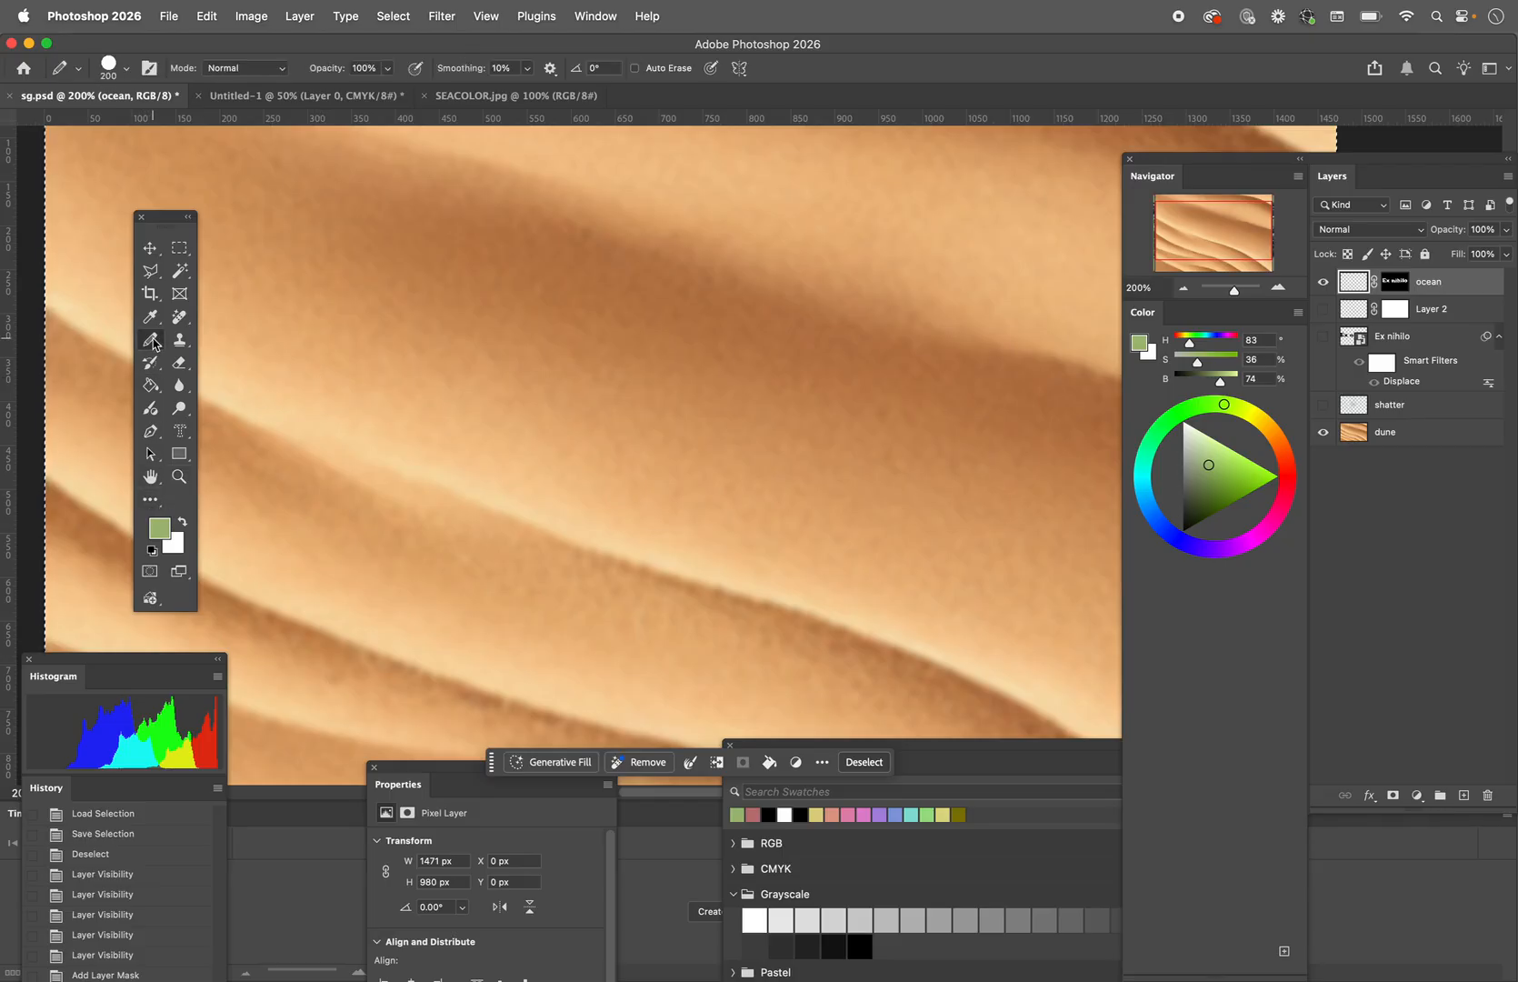
pyautogui.click(161, 535)
pyautogui.moveTo(670, 458)
pyautogui.mouseDown()
pyautogui.moveTo(678, 406)
pyautogui.moveTo(600, 402)
pyautogui.mouseUp()
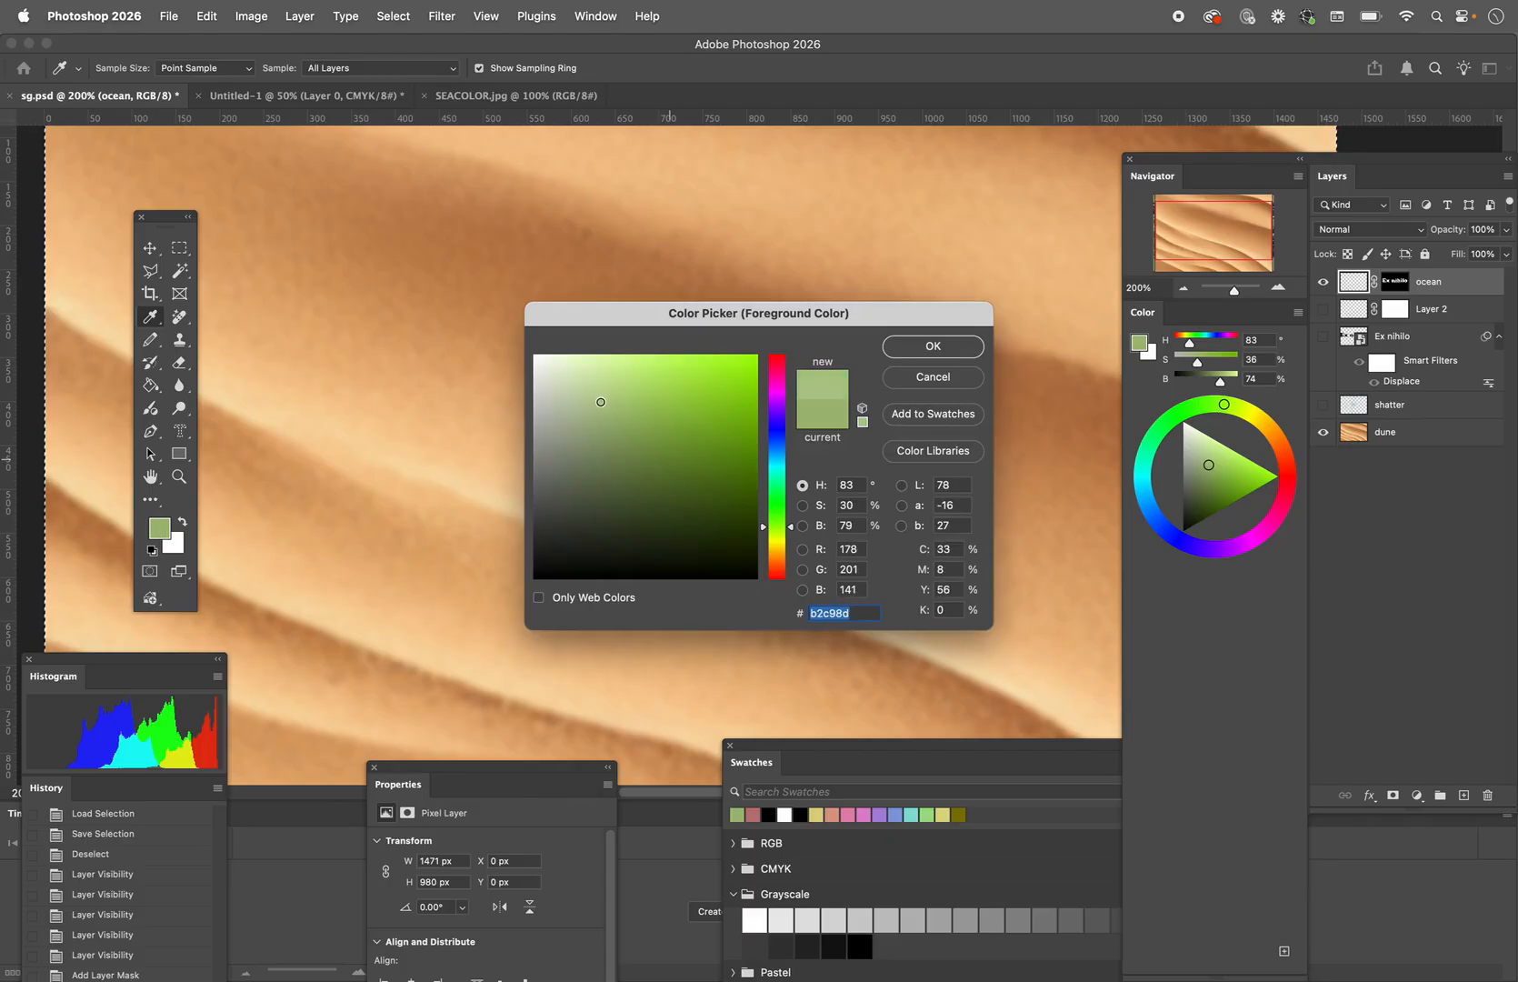
pyautogui.moveTo(777, 454); pyautogui.dragTo(779, 412)
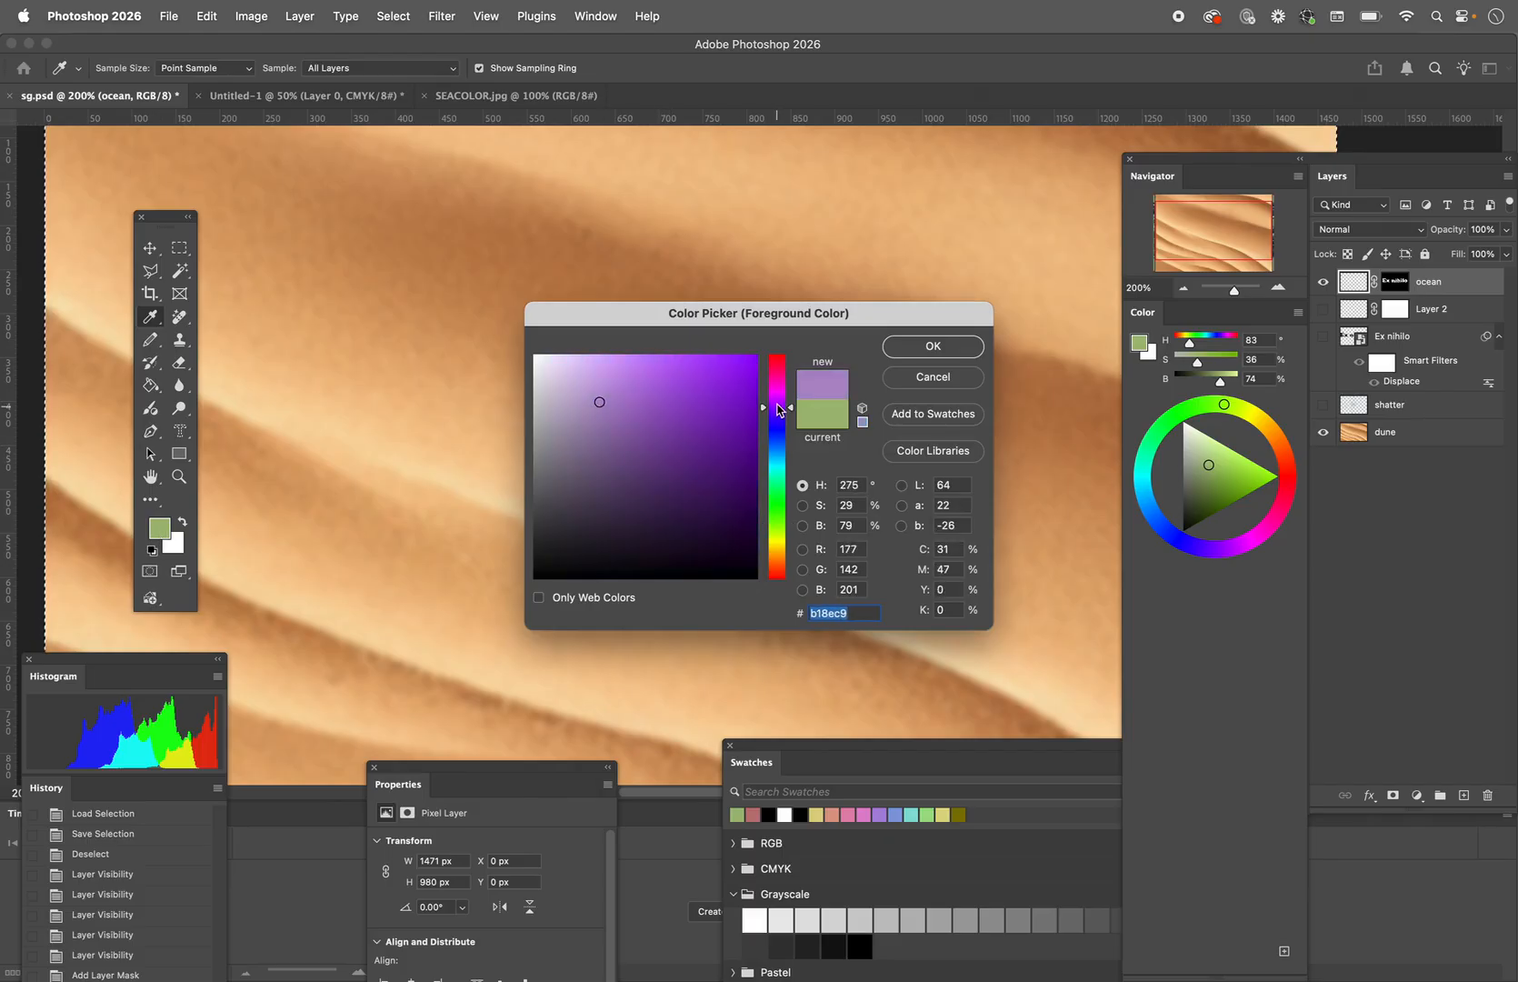
pyautogui.click(900, 347)
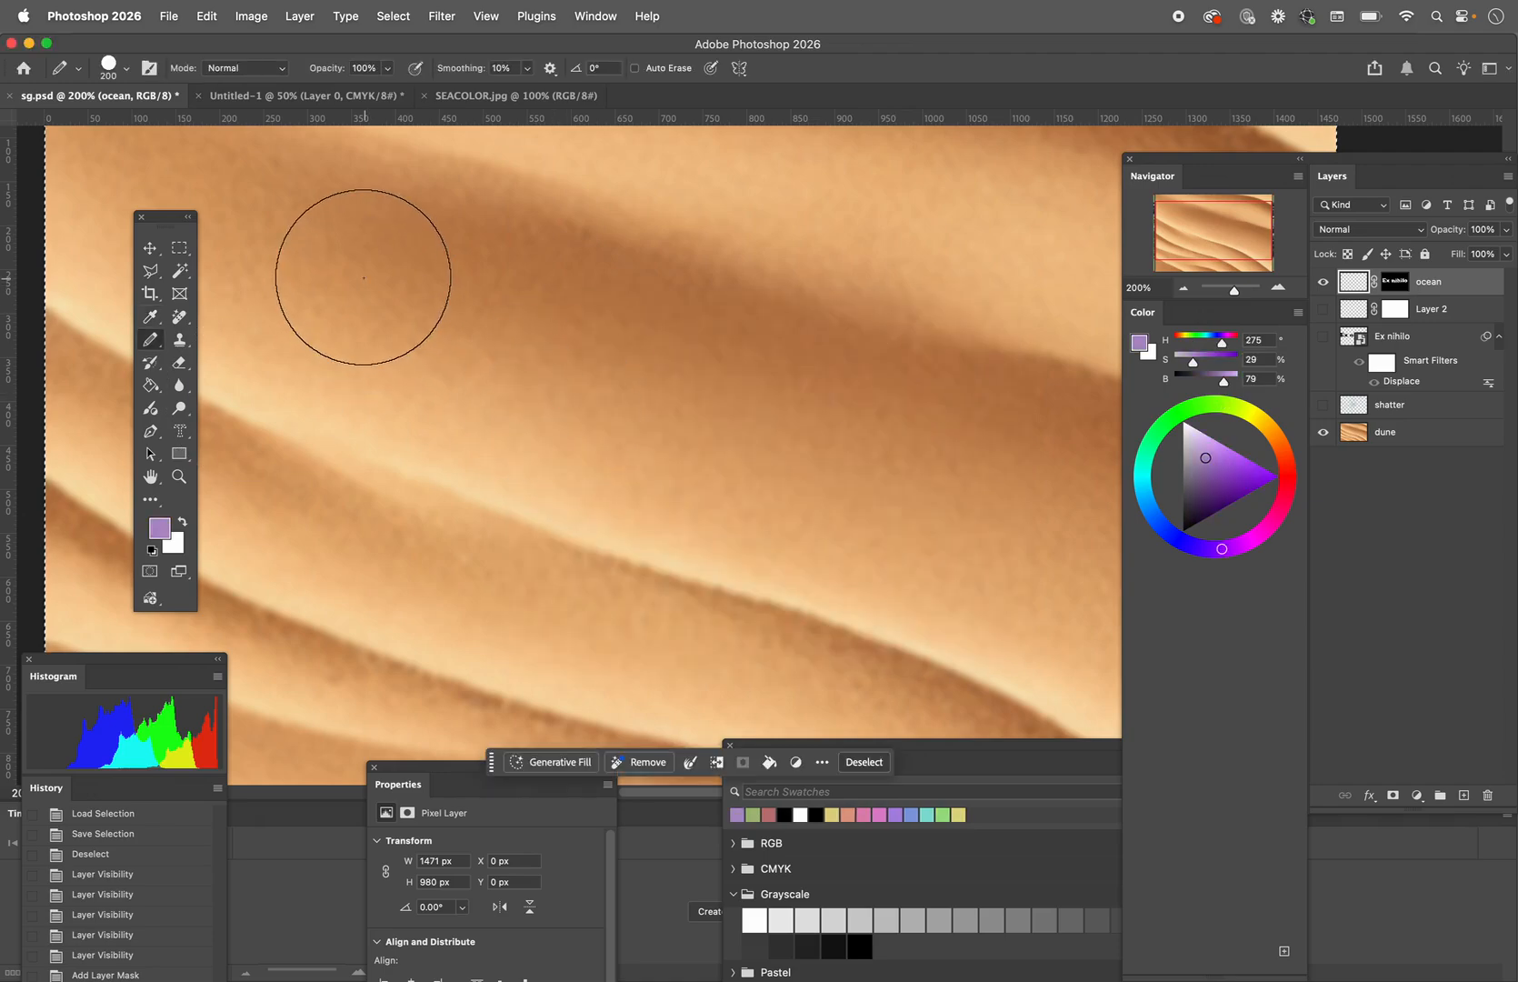
pyautogui.moveTo(382, 409)
pyautogui.mouseDown()
pyautogui.moveTo(500, 385)
pyautogui.moveTo(637, 542)
pyautogui.moveTo(824, 520)
pyautogui.moveTo(783, 575)
pyautogui.moveTo(623, 461)
pyautogui.moveTo(369, 455)
pyautogui.moveTo(315, 339)
pyautogui.moveTo(285, 332)
pyautogui.moveTo(390, 440)
pyautogui.moveTo(604, 288)
pyautogui.moveTo(922, 414)
pyautogui.moveTo(1010, 396)
pyautogui.moveTo(841, 434)
pyautogui.moveTo(619, 451)
pyautogui.mouseUp()
pyautogui.click(151, 476)
pyautogui.moveTo(373, 440); pyautogui.dragTo(730, 457)
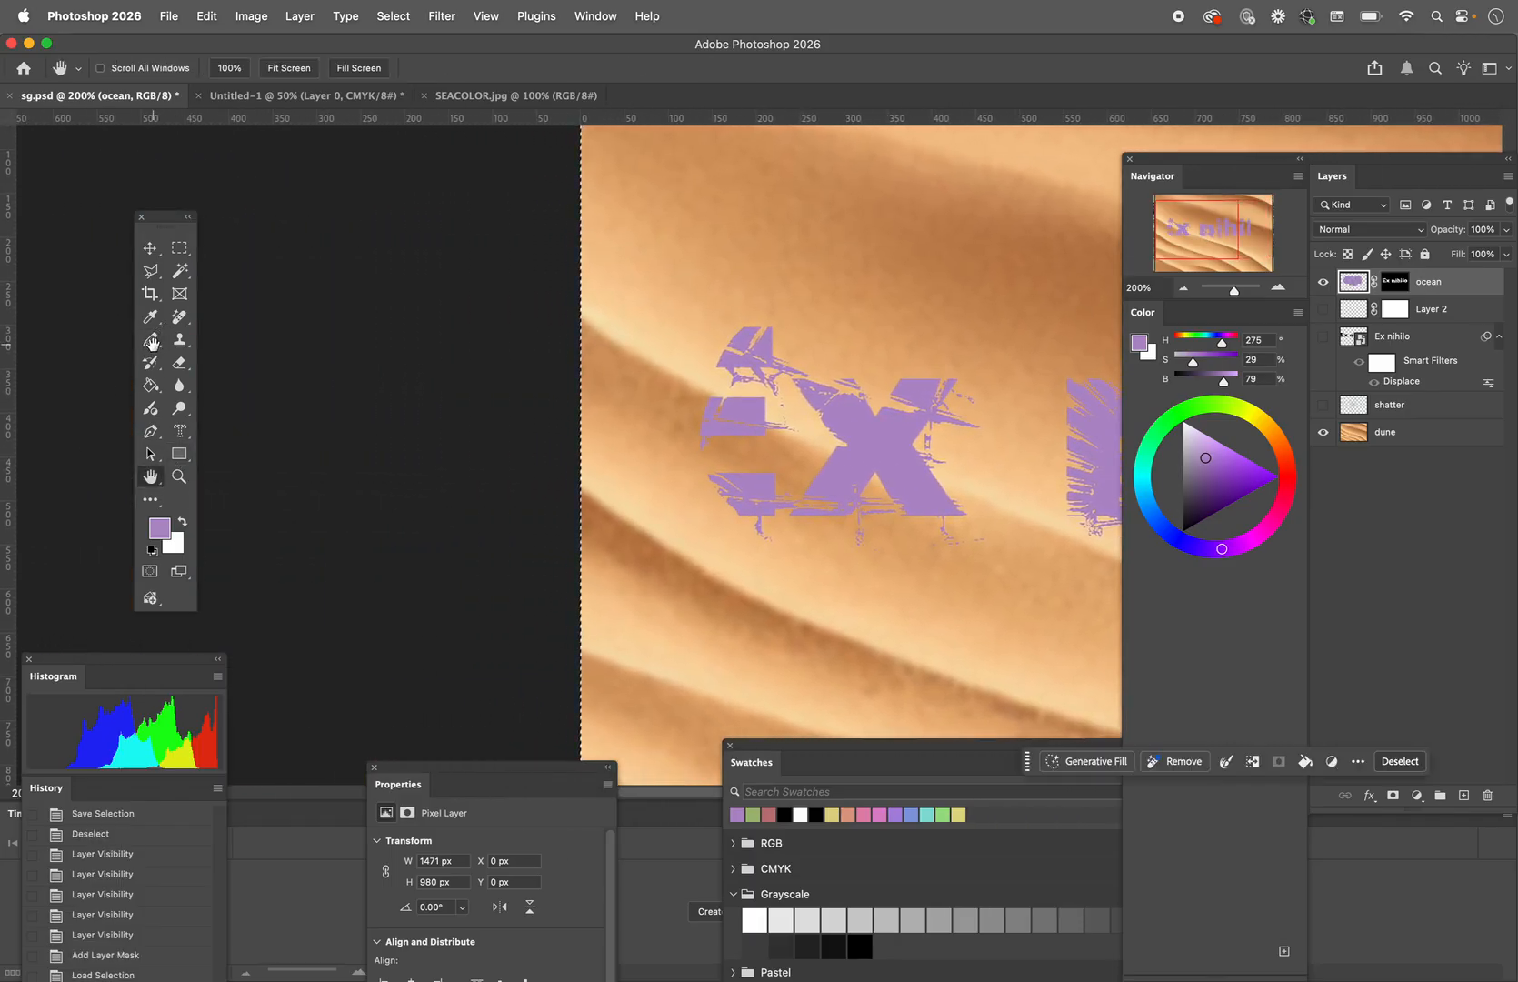
pyautogui.click(150, 339)
pyautogui.moveTo(636, 382)
pyautogui.mouseDown()
pyautogui.moveTo(688, 348)
pyautogui.moveTo(595, 364)
pyautogui.moveTo(695, 546)
pyautogui.moveTo(755, 481)
pyautogui.mouseUp()
# Step: Brush pinkish red (H 349, S 57, B 91) over the E and x on the ocean layer's image with the soft Brush
pyautogui.rightClick(152, 340)
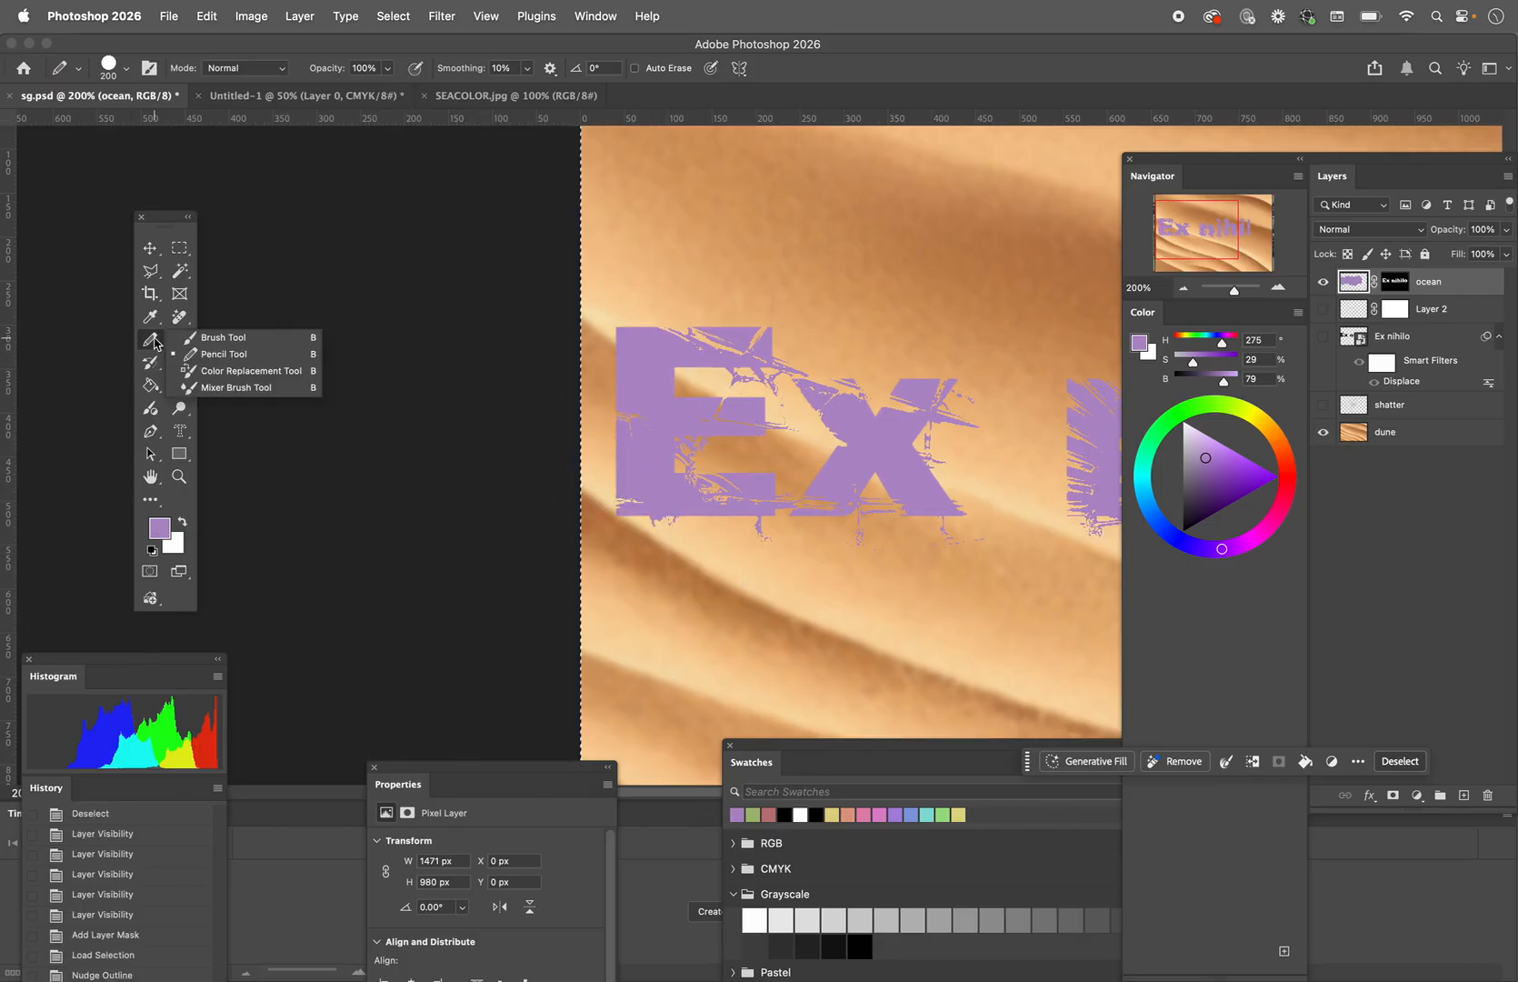
pyautogui.click(204, 341)
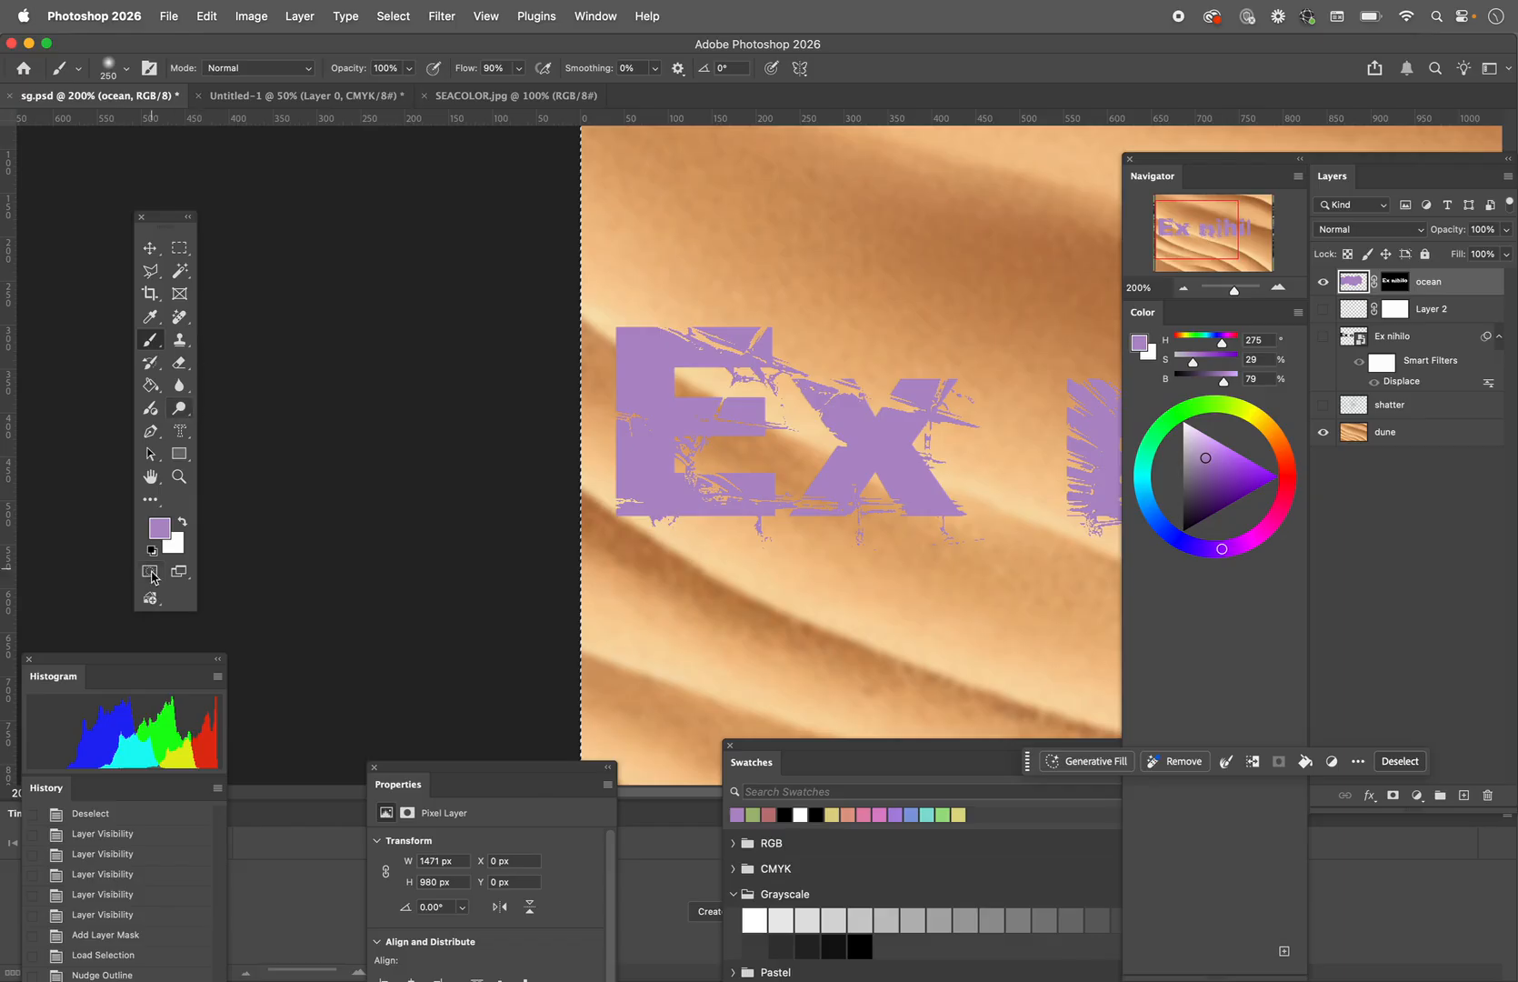
pyautogui.click(158, 534)
pyautogui.moveTo(615, 396)
pyautogui.mouseDown()
pyautogui.moveTo(614, 375)
pyautogui.moveTo(672, 383)
pyautogui.mouseUp()
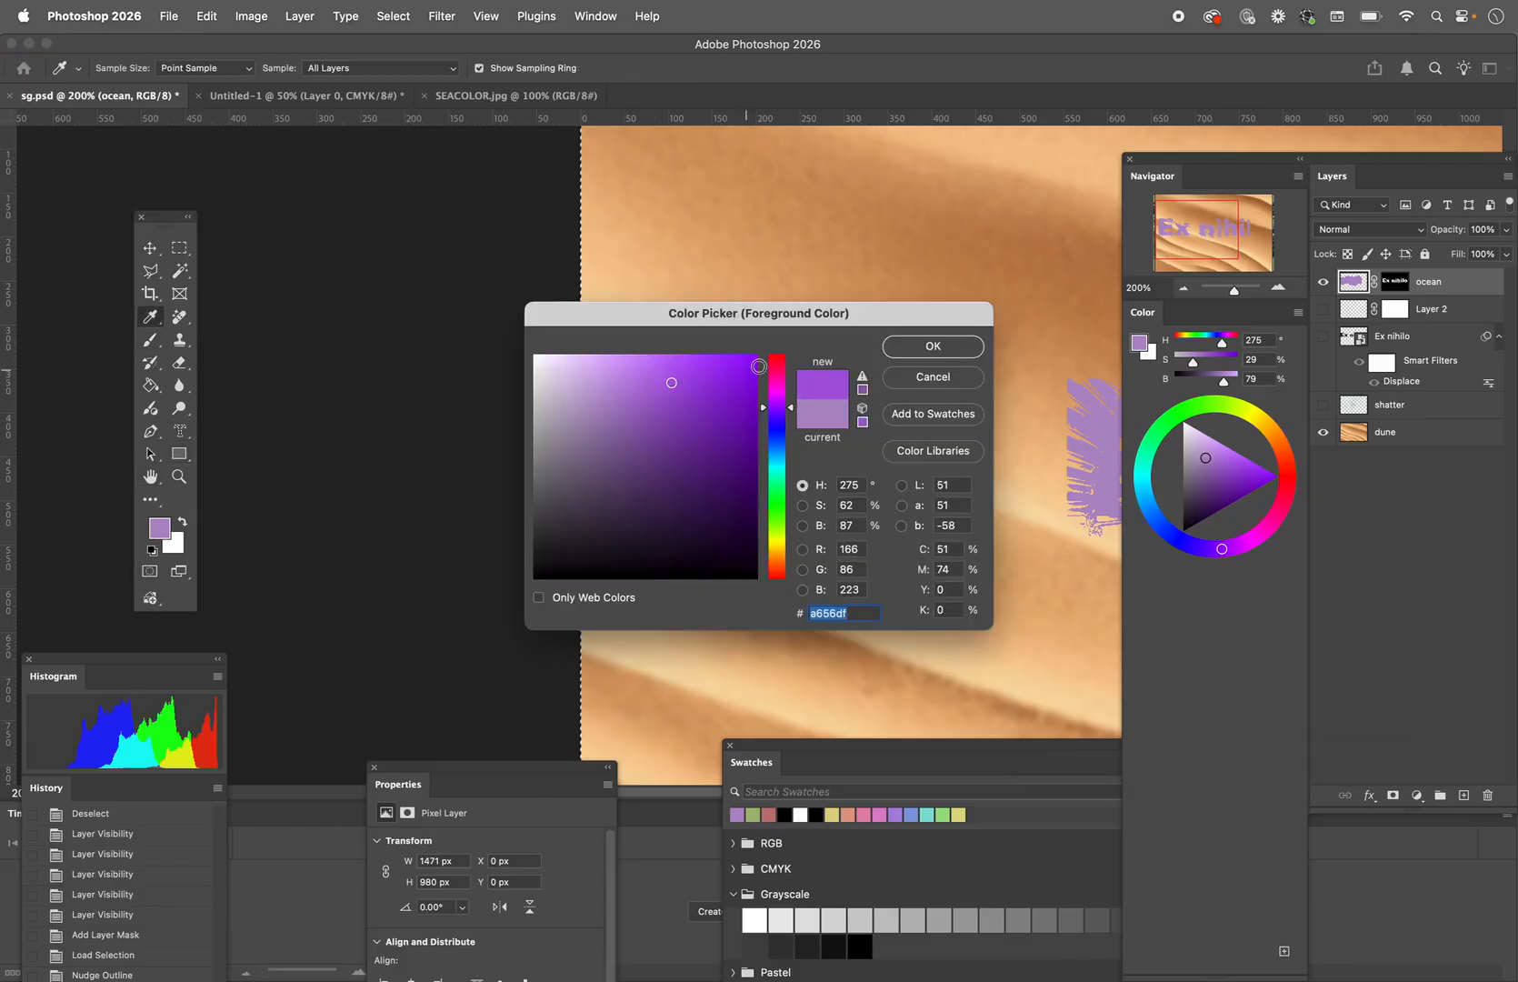
pyautogui.moveTo(782, 425); pyautogui.dragTo(776, 492)
pyautogui.moveTo(738, 416)
pyautogui.mouseDown()
pyautogui.moveTo(715, 376)
pyautogui.moveTo(662, 375)
pyautogui.mouseUp()
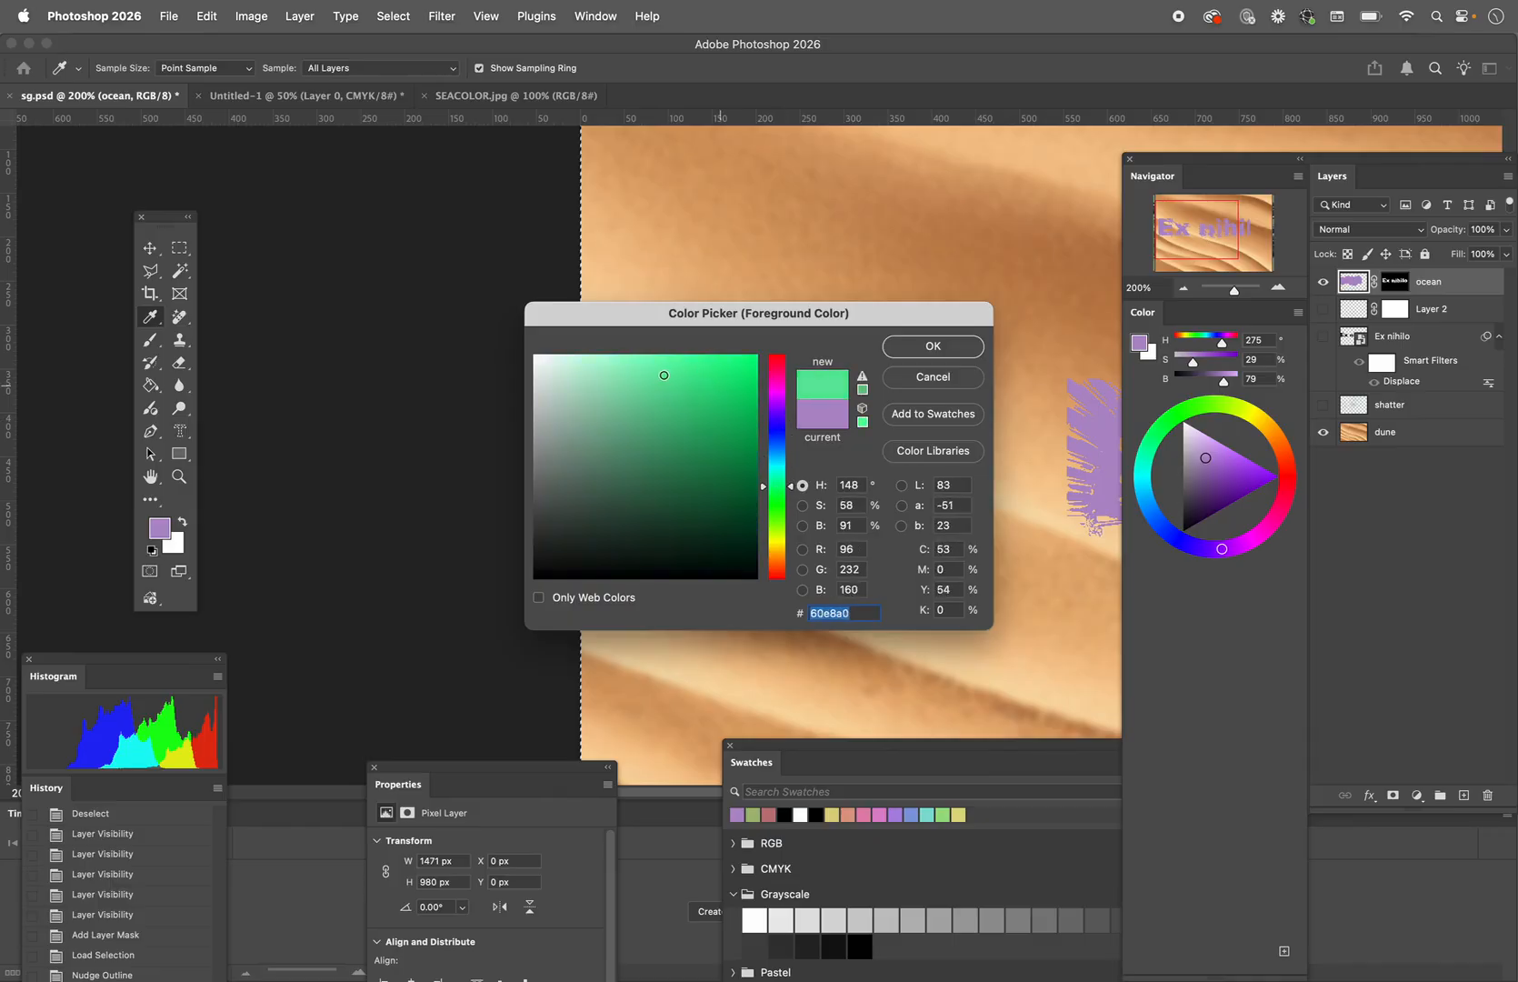
pyautogui.moveTo(777, 420); pyautogui.dragTo(777, 362)
pyautogui.click(902, 339)
pyautogui.press('b')
pyautogui.hscroll(3, 1002, 454)
pyautogui.moveTo(823, 484)
pyautogui.mouseDown()
pyautogui.moveTo(644, 441)
pyautogui.moveTo(627, 383)
pyautogui.moveTo(644, 390)
pyautogui.mouseUp()
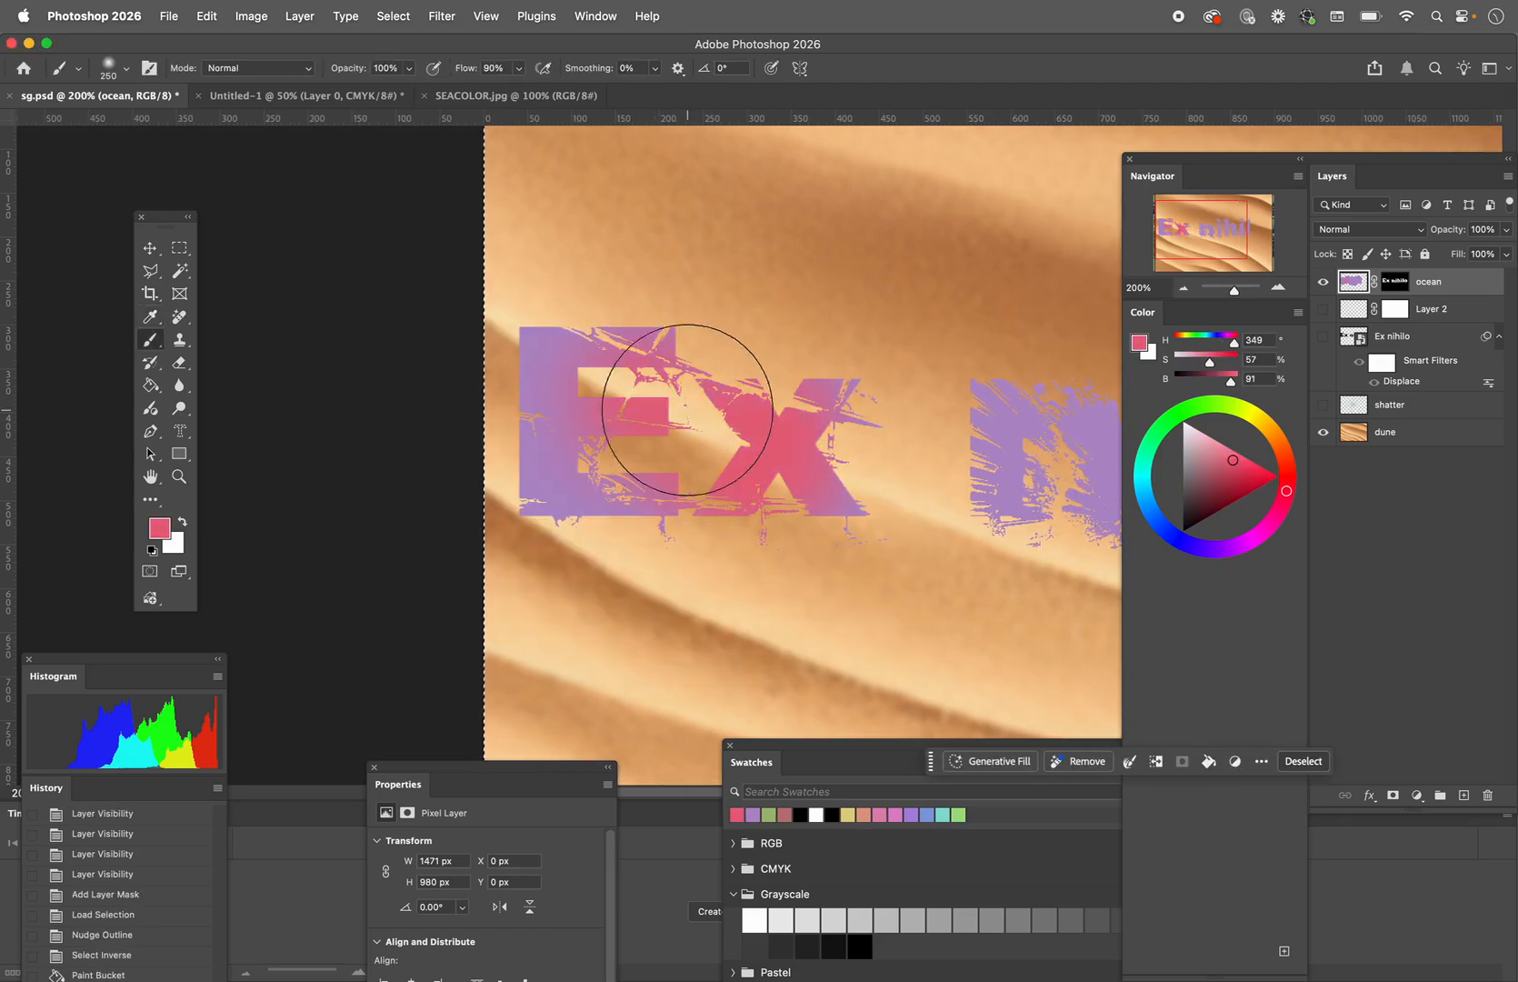
# Step: Brush the same pinkish red over parts of the word nihilo, leaving some purple between the strokes
pyautogui.hscroll(5, 830, 472)
pyautogui.hscroll(6, 829, 472)
pyautogui.moveTo(716, 455)
pyautogui.mouseDown()
pyautogui.moveTo(674, 426)
pyautogui.moveTo(804, 483)
pyautogui.moveTo(879, 467)
pyautogui.moveTo(750, 414)
pyautogui.moveTo(785, 465)
pyautogui.moveTo(714, 360)
pyautogui.moveTo(601, 386)
pyautogui.moveTo(539, 348)
pyautogui.moveTo(472, 386)
pyautogui.moveTo(546, 492)
pyautogui.moveTo(378, 490)
pyautogui.moveTo(315, 515)
pyautogui.mouseUp()
pyautogui.hscroll(3, 833, 446)
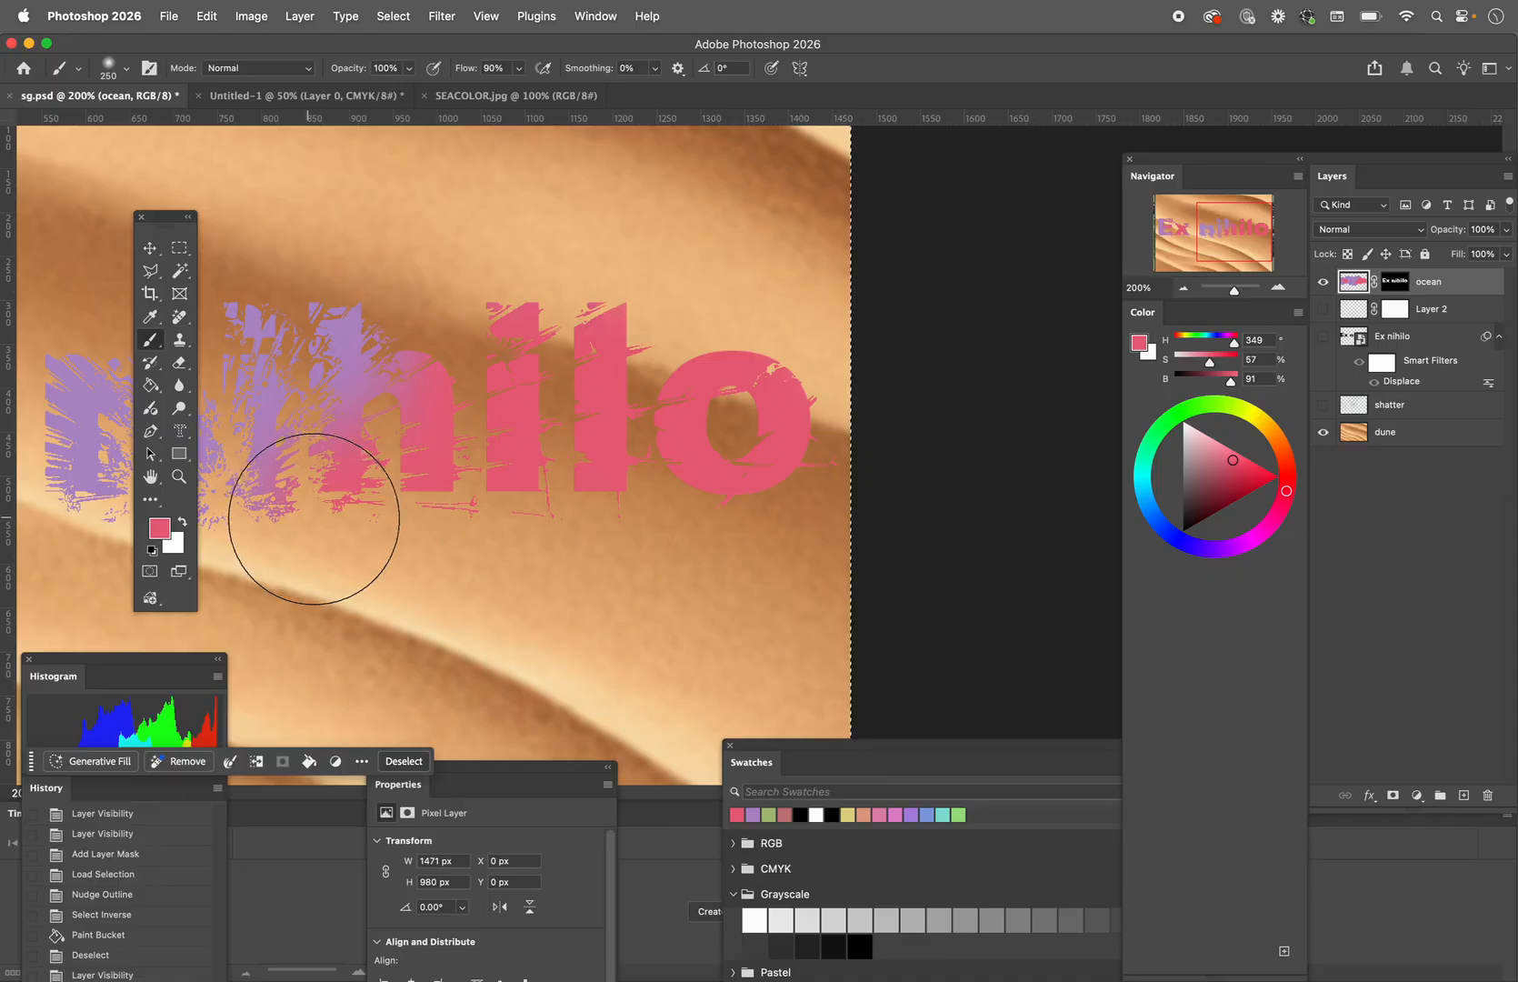
pyautogui.hscroll(-4, 443, 515)
pyautogui.hscroll(-2, 444, 515)
pyautogui.moveTo(537, 407); pyautogui.dragTo(501, 463)
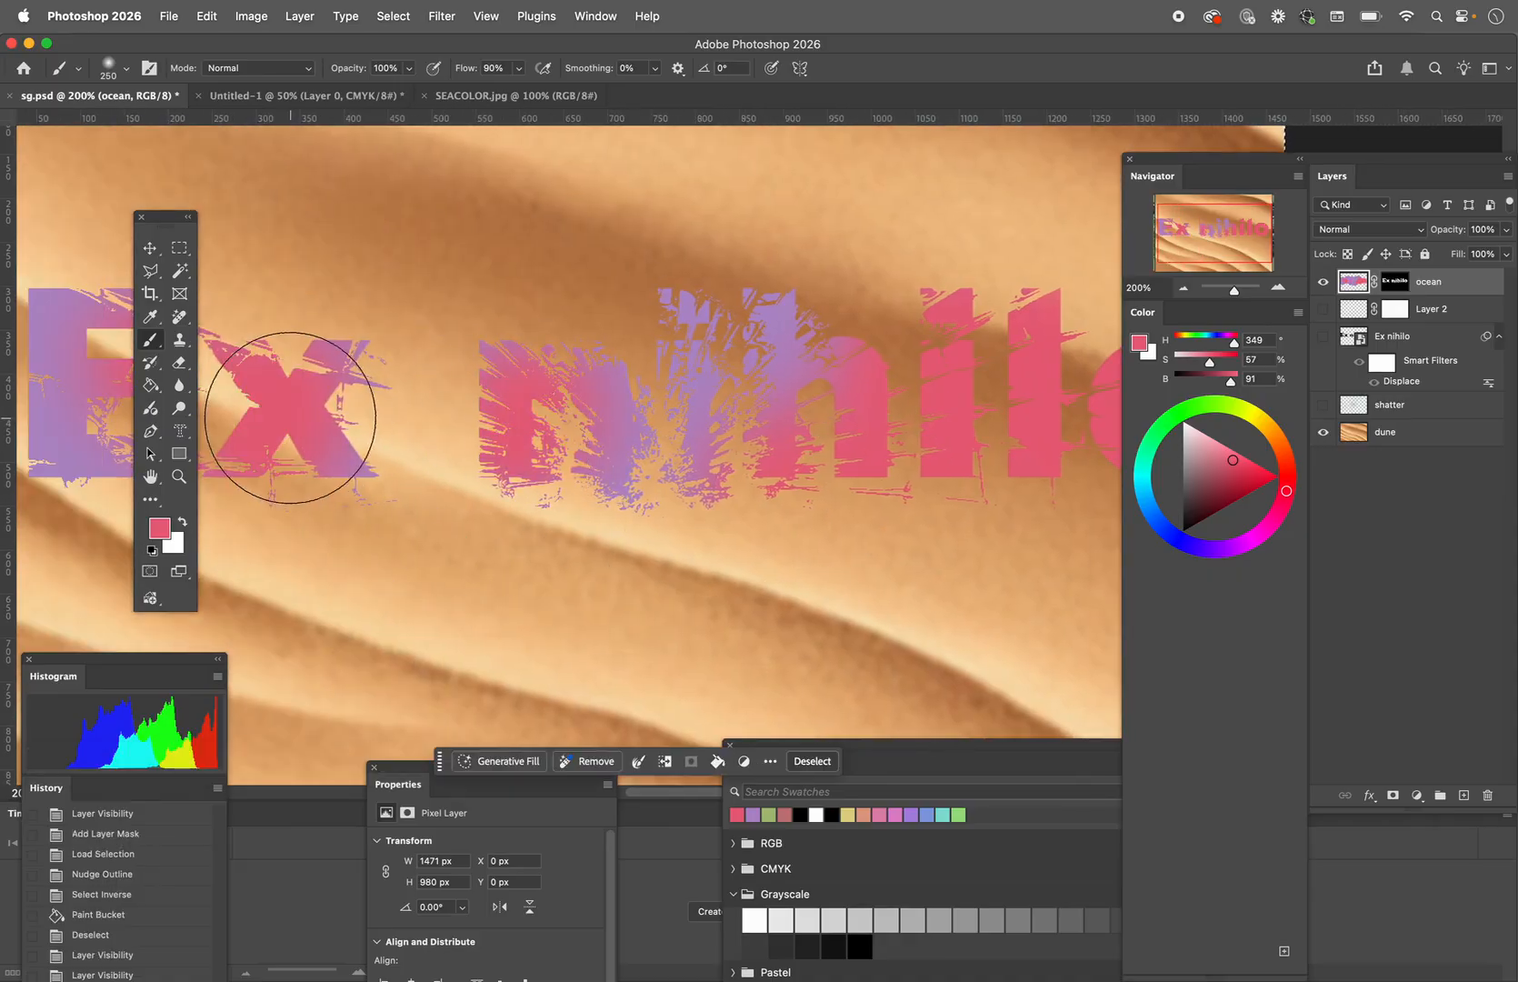
# Step: Choose bright green (H 117, S 86, B 94) and brush it over the h and the x
pyautogui.click(150, 316)
pyautogui.click(159, 528)
pyautogui.moveTo(777, 482); pyautogui.dragTo(777, 505)
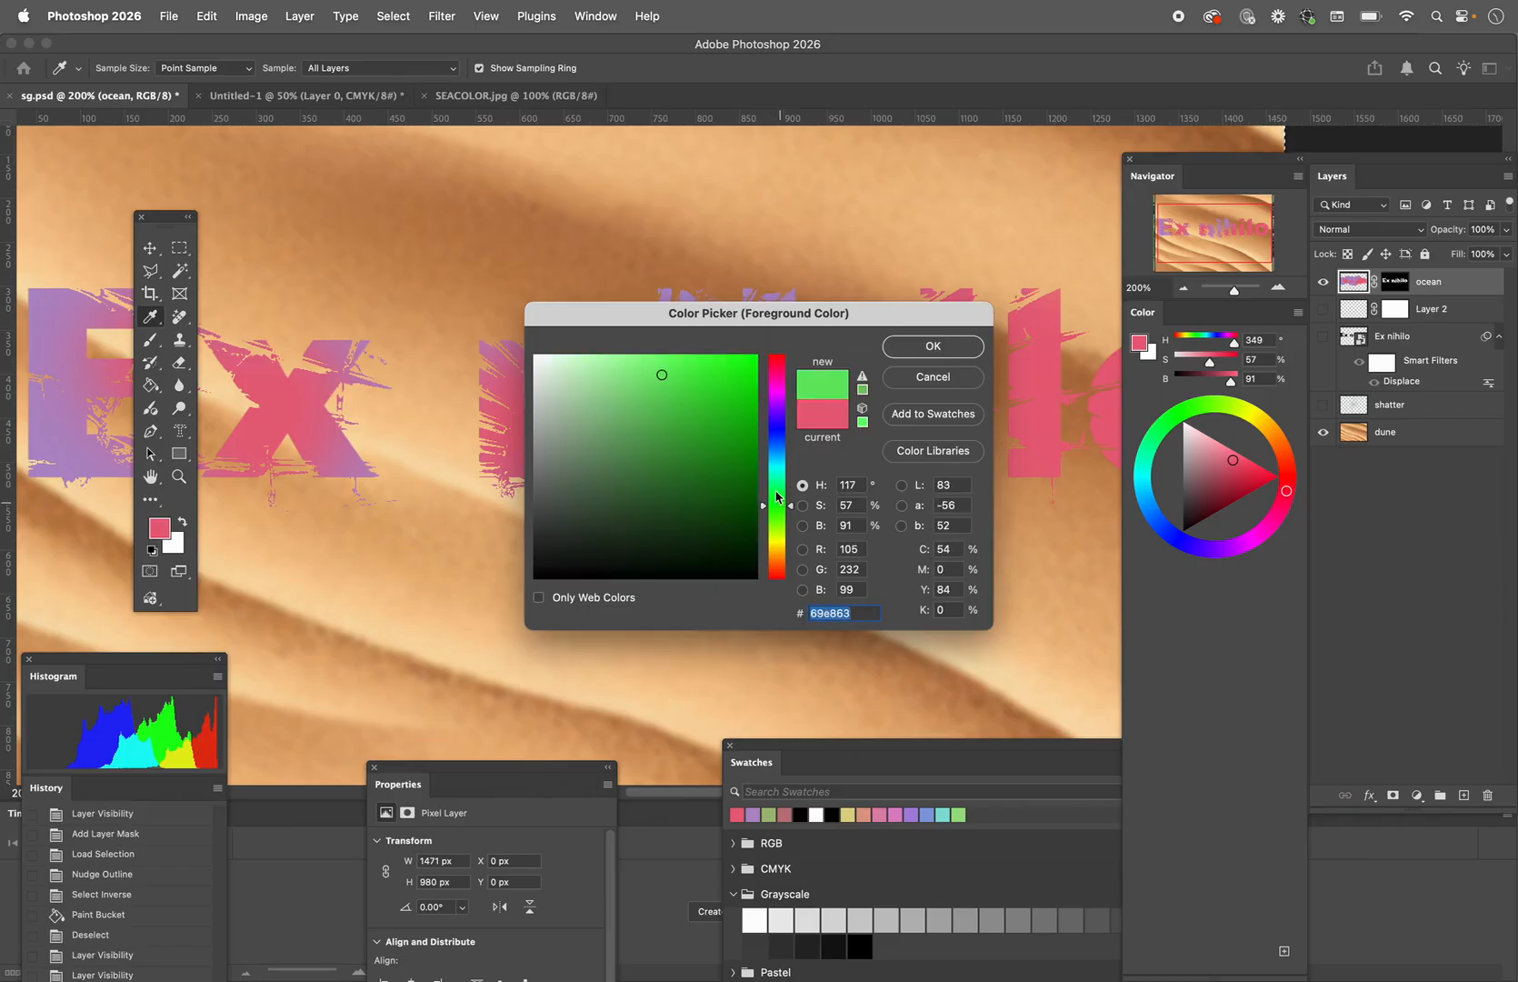
pyautogui.click(705, 376)
pyautogui.moveTo(704, 375); pyautogui.dragTo(727, 368)
pyautogui.click(932, 346)
pyautogui.press('b')
pyautogui.moveTo(850, 377)
pyautogui.mouseDown()
pyautogui.moveTo(787, 393)
pyautogui.moveTo(823, 400)
pyautogui.mouseUp()
pyautogui.moveTo(336, 435); pyautogui.dragTo(298, 427)
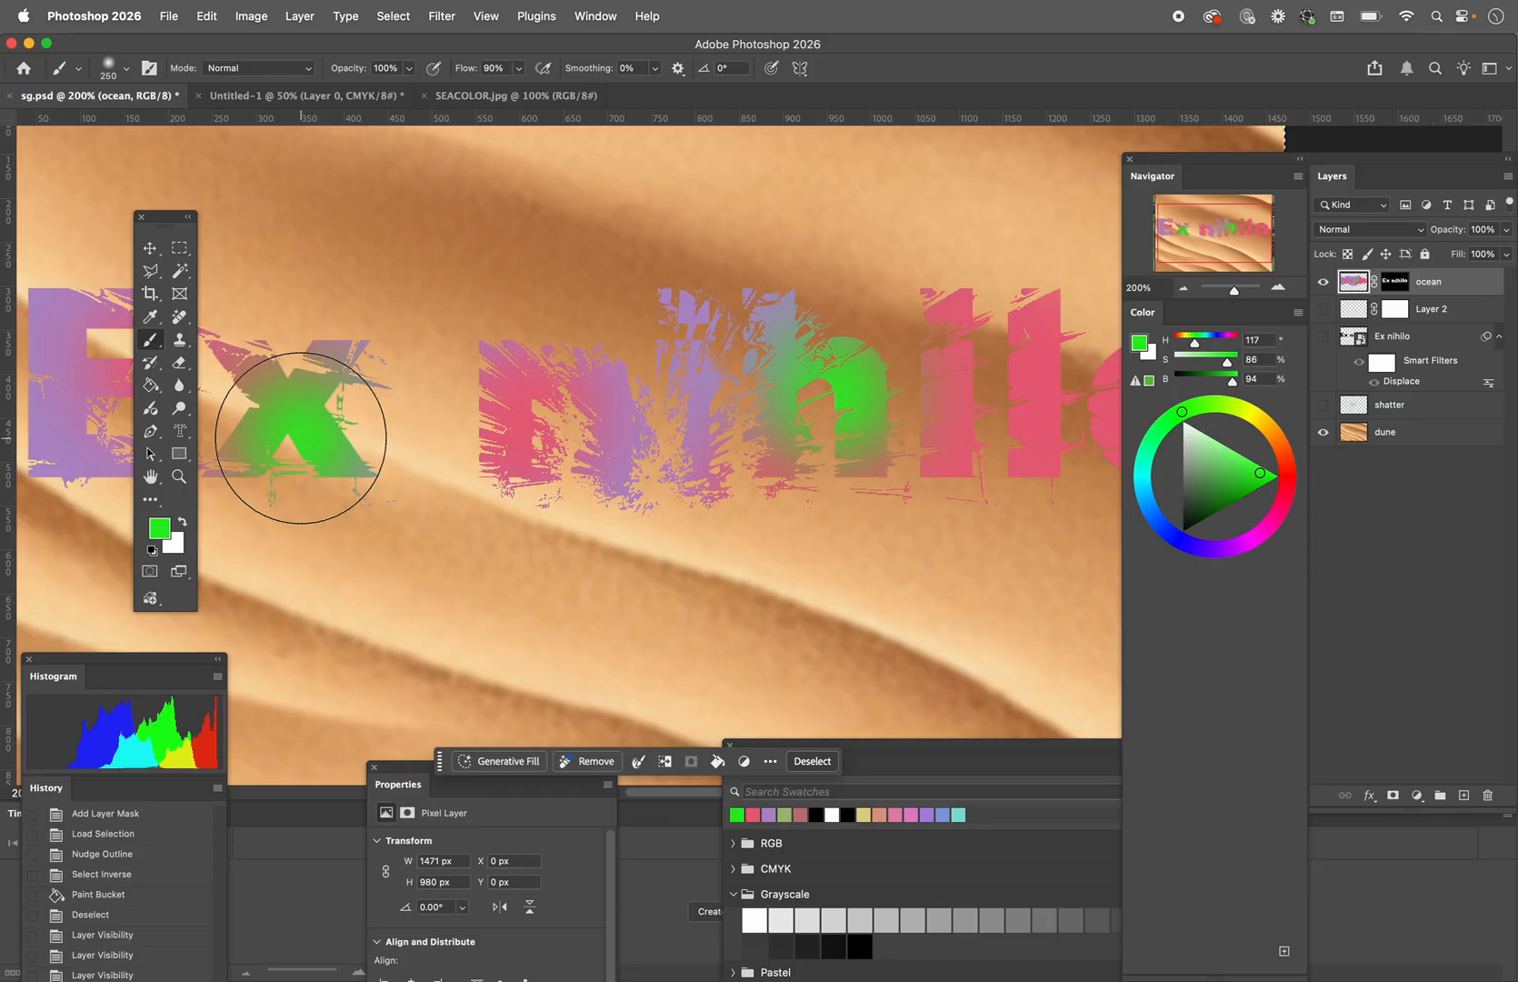
# Step: Brush the same green over the lower parts of the E, the o, and the second i and l
pyautogui.hscroll(-10, 400, 525)
pyautogui.moveTo(408, 521); pyautogui.dragTo(369, 459)
pyautogui.hscroll(12, 682, 536)
pyautogui.moveTo(682, 536); pyautogui.dragTo(525, 525)
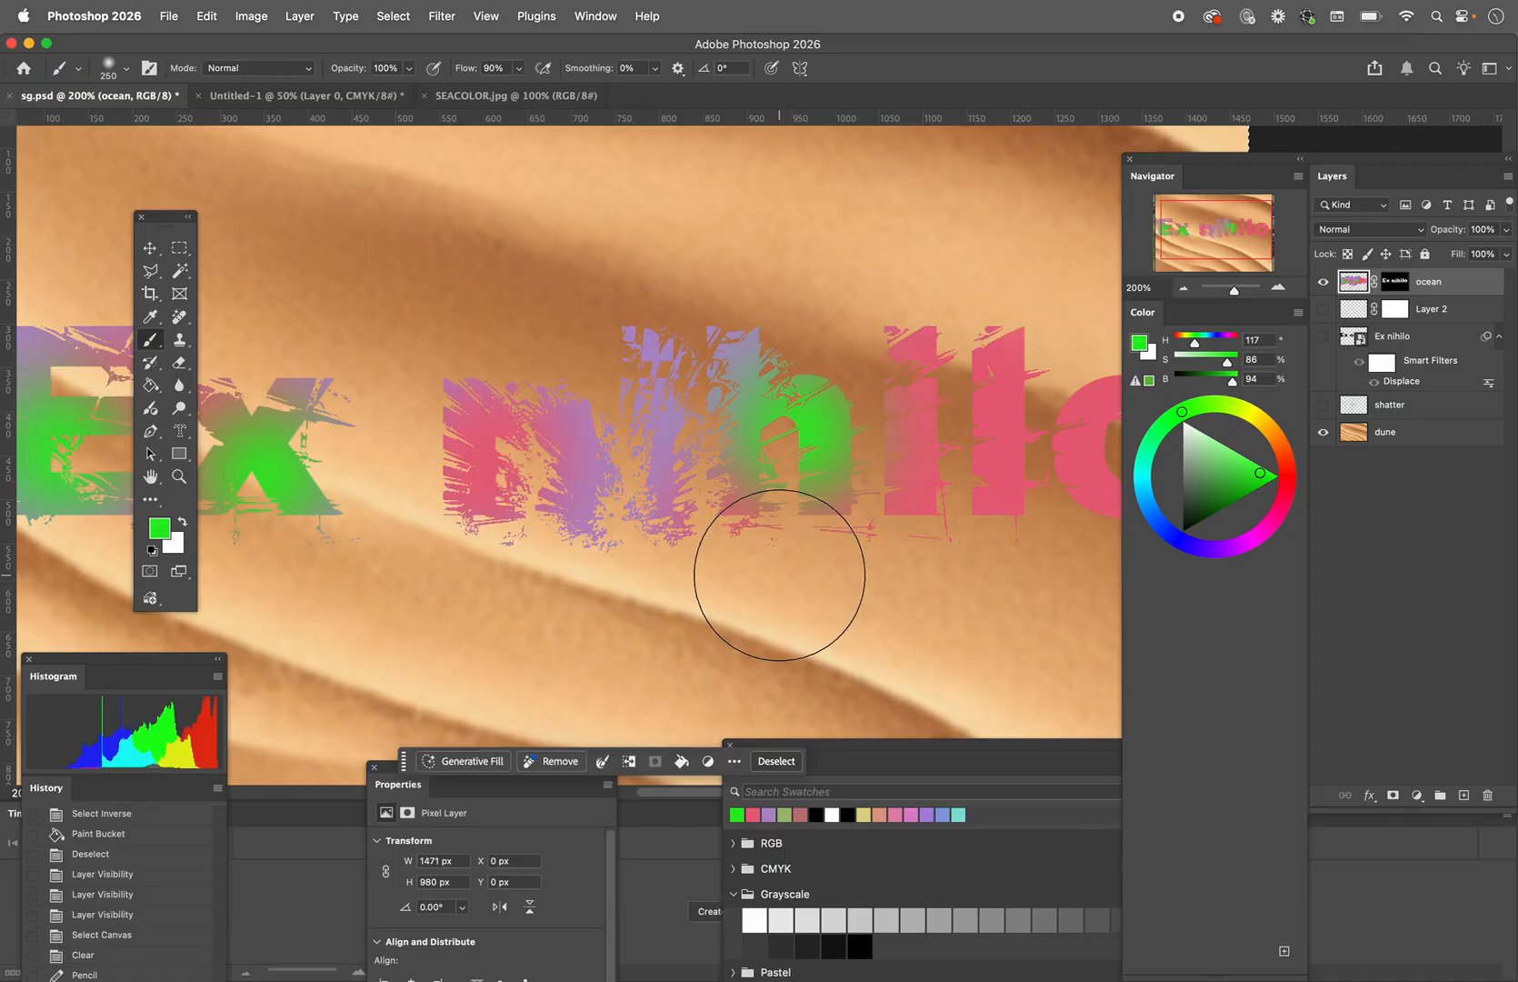
pyautogui.hscroll(10, 779, 576)
pyautogui.moveTo(888, 451); pyautogui.dragTo(816, 452)
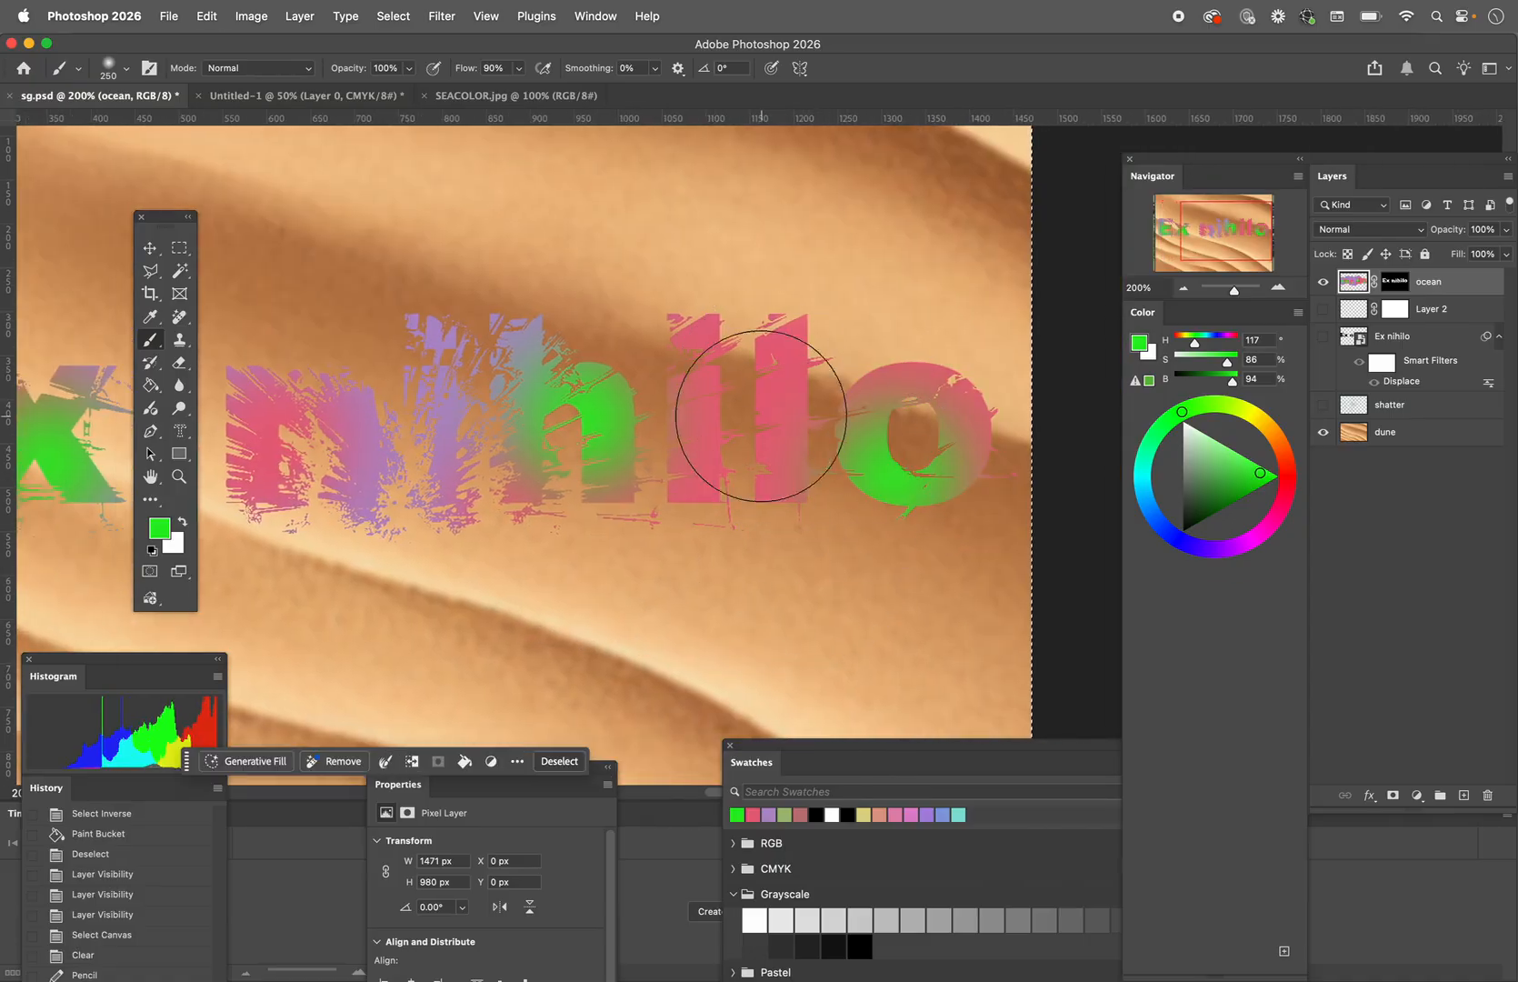
pyautogui.moveTo(742, 407); pyautogui.dragTo(739, 525)
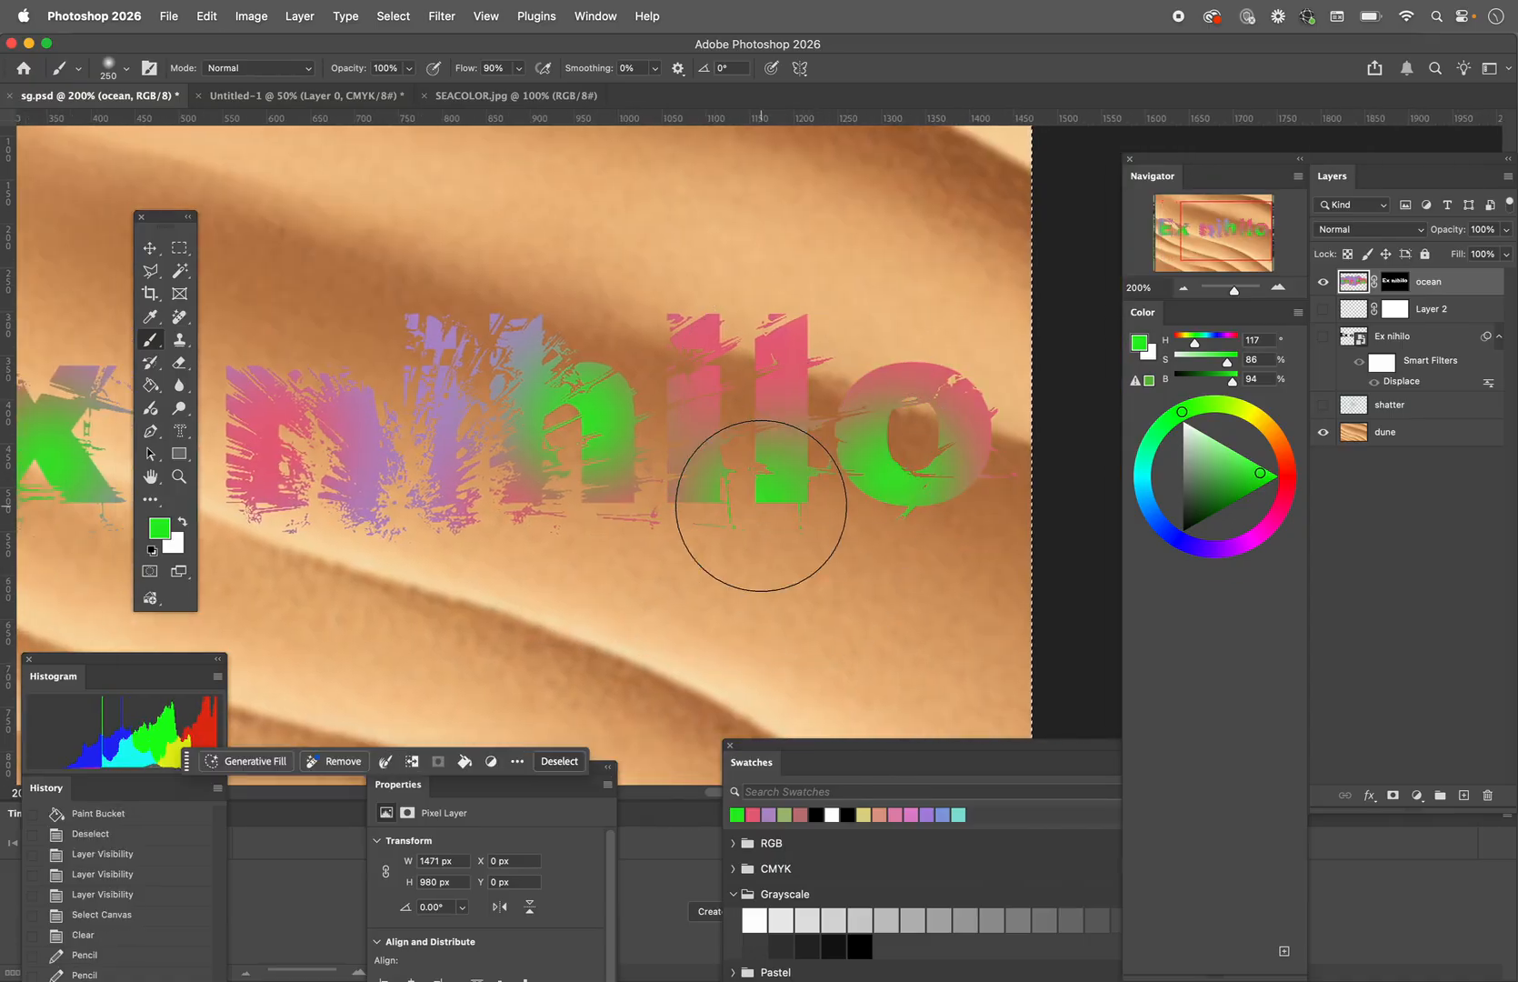
# Step: Copy the crowd layer from the Untitled-1 document and paste it into sg.psd directly above the dune layer
pyautogui.click(150, 247)
pyautogui.click(636, 306)
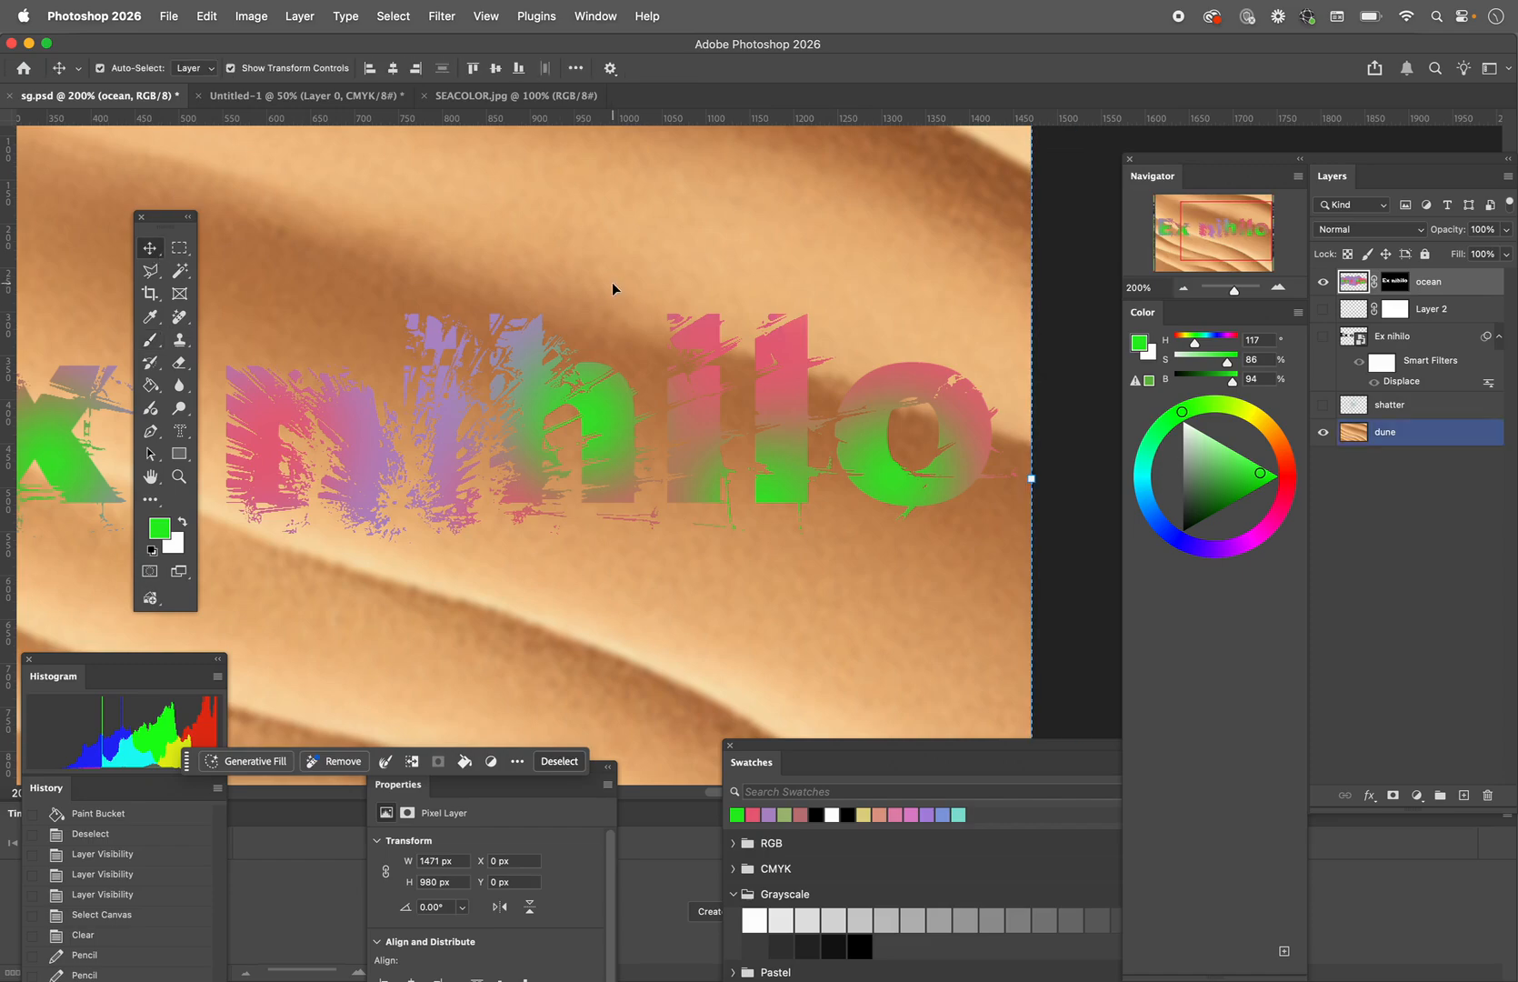
pyautogui.click(179, 475)
pyautogui.moveTo(644, 489); pyautogui.dragTo(517, 456)
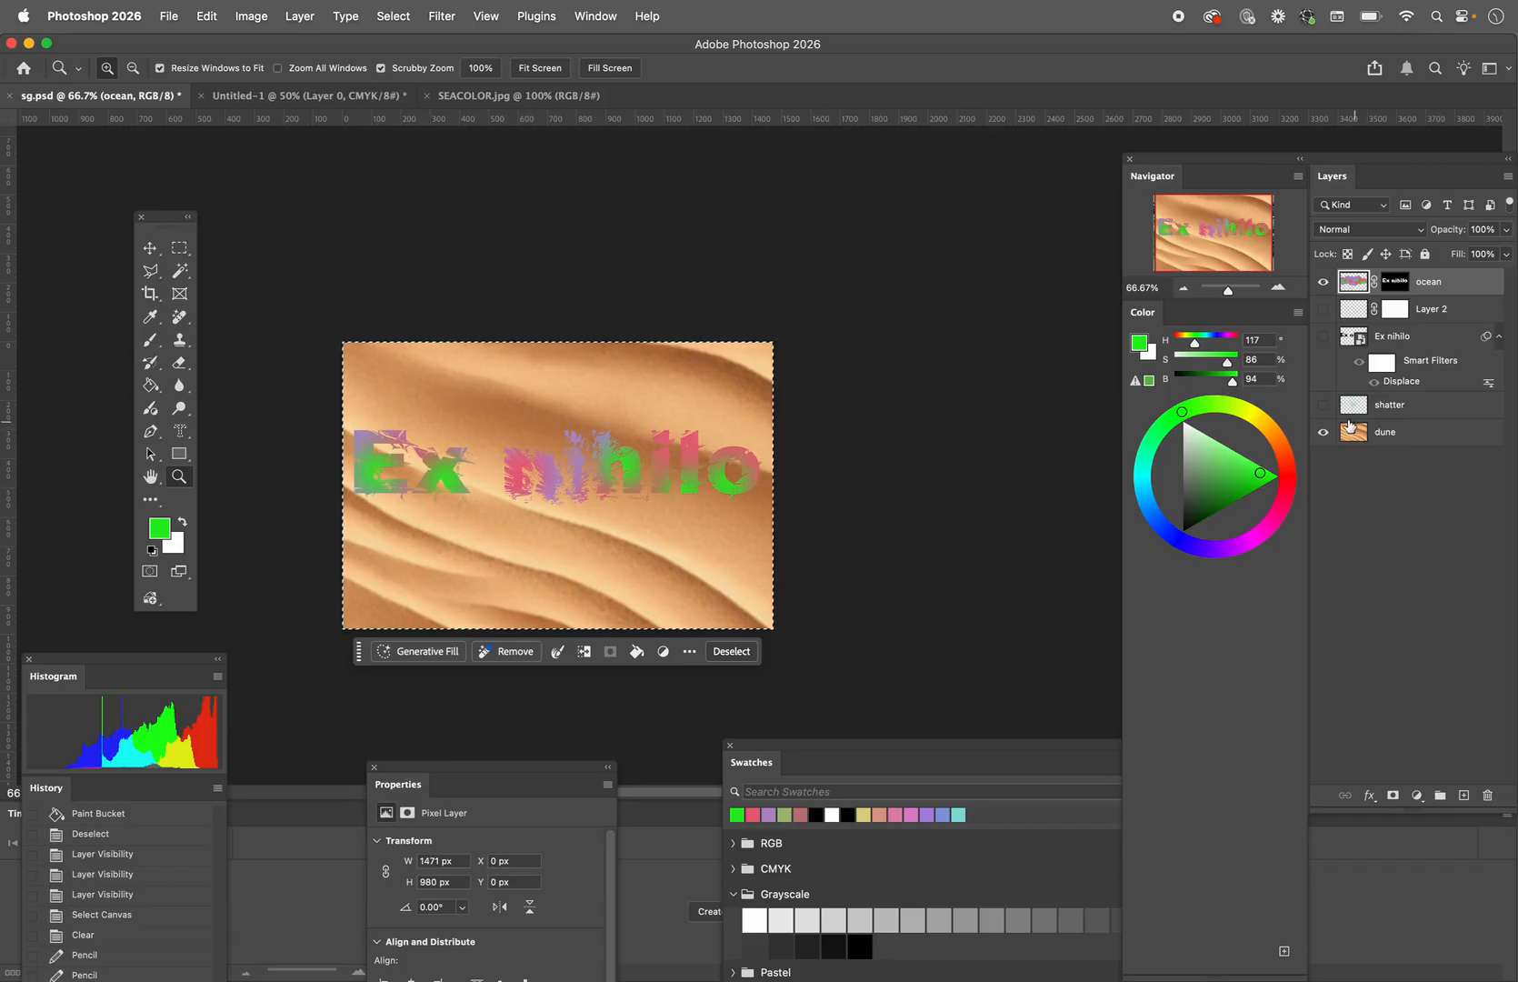
pyautogui.click(1416, 443)
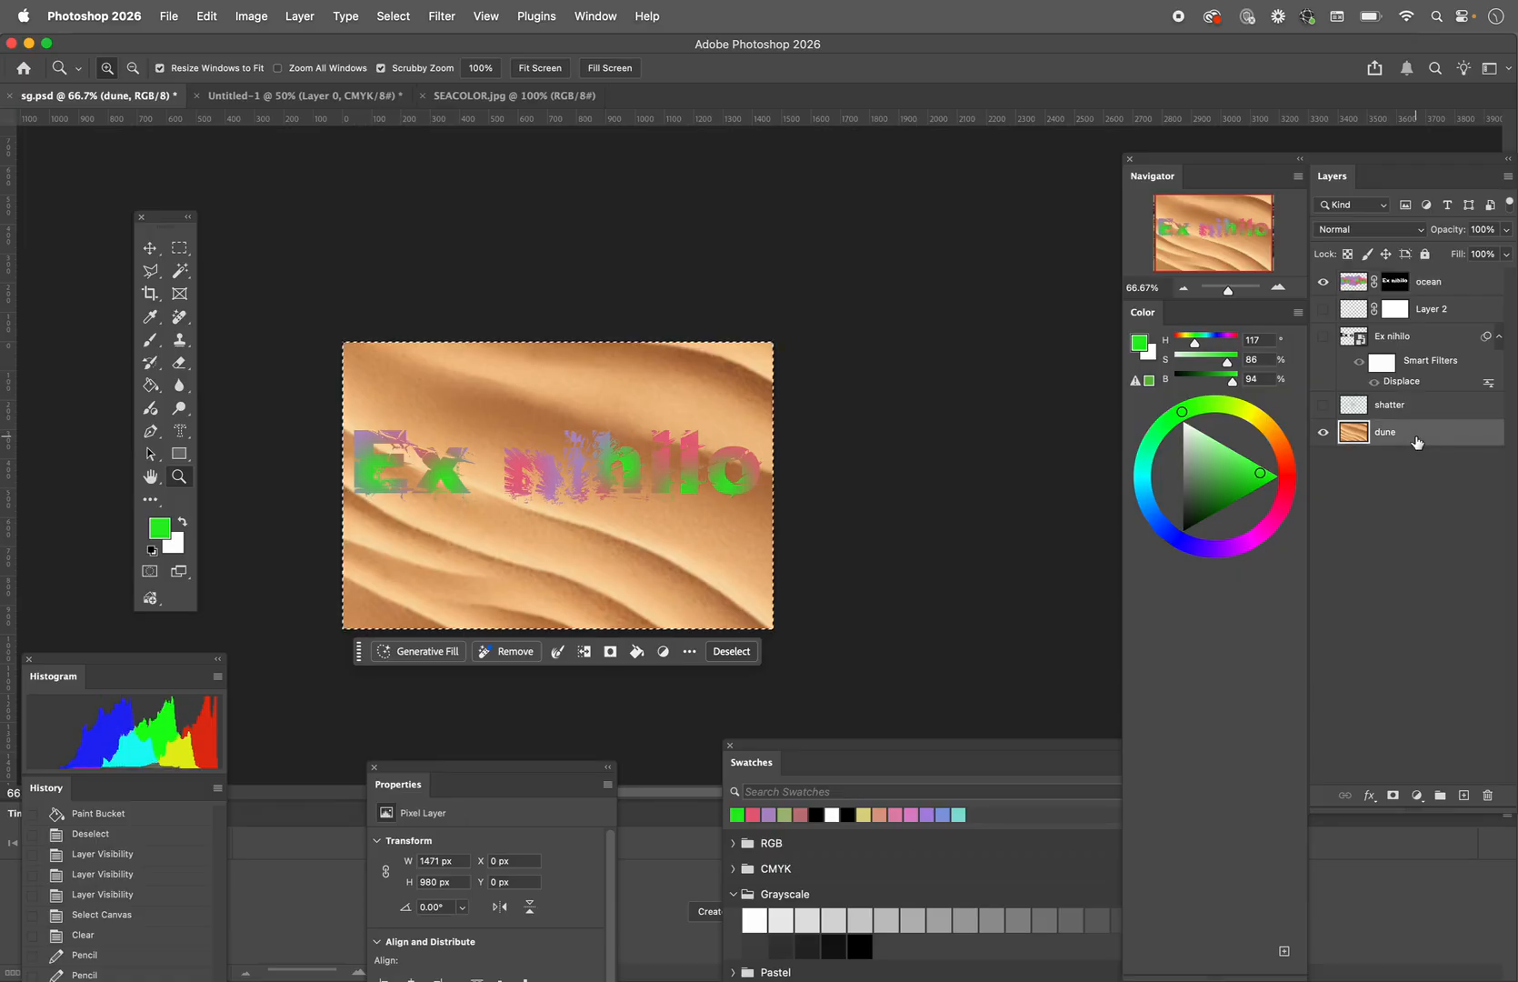
pyautogui.click(509, 95)
pyautogui.click(334, 96)
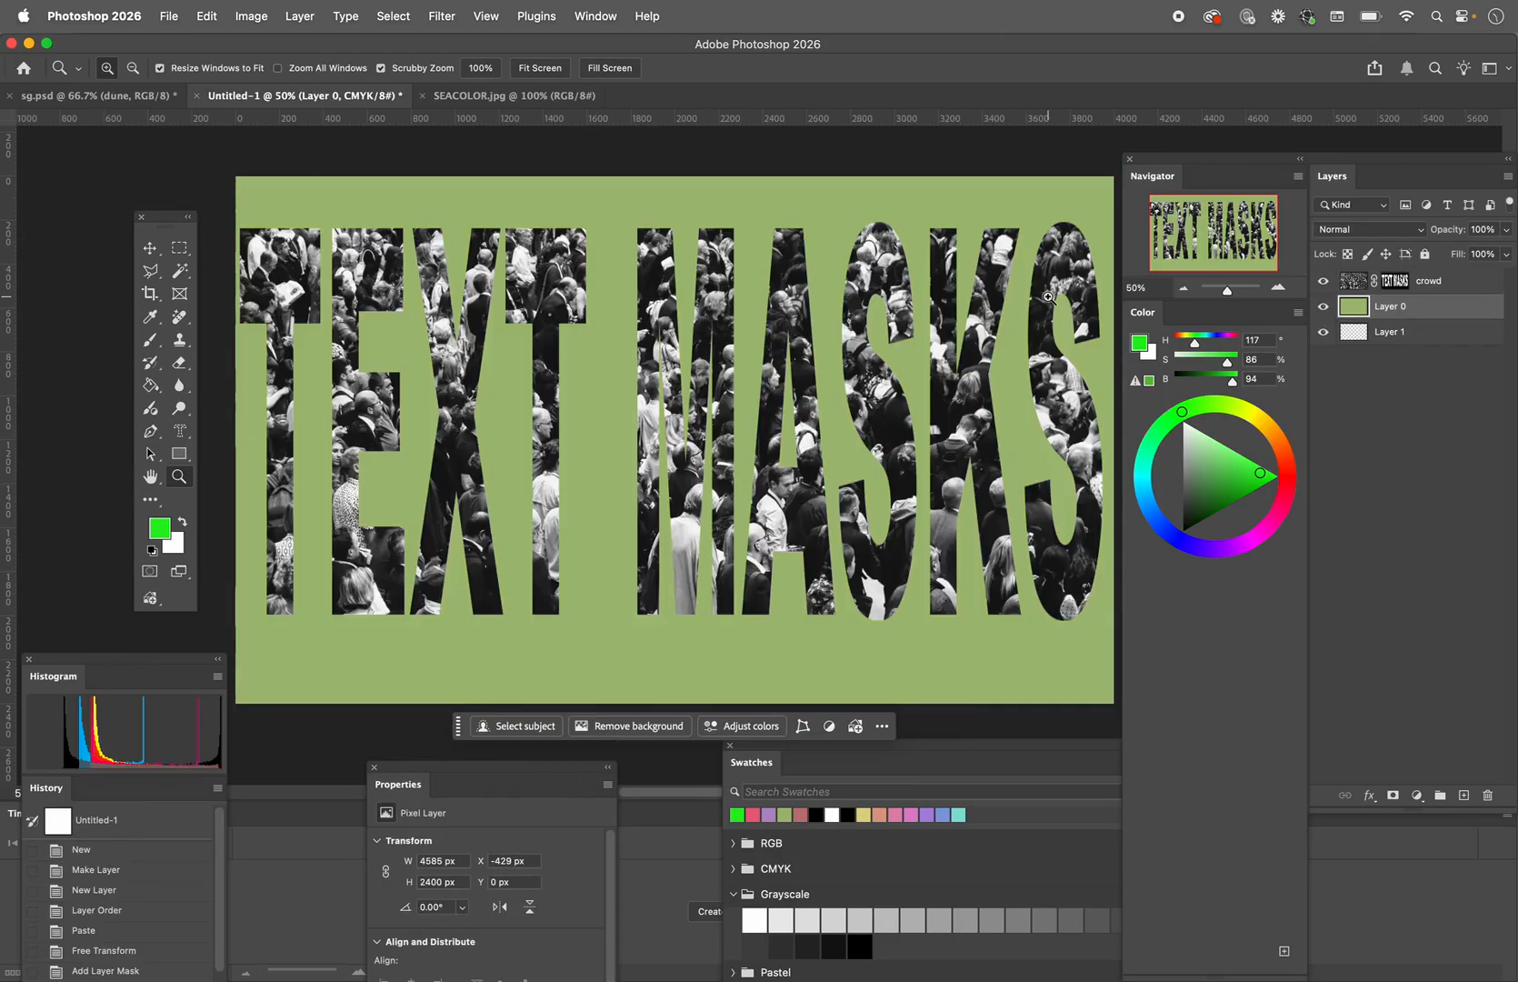
pyautogui.click(1354, 284)
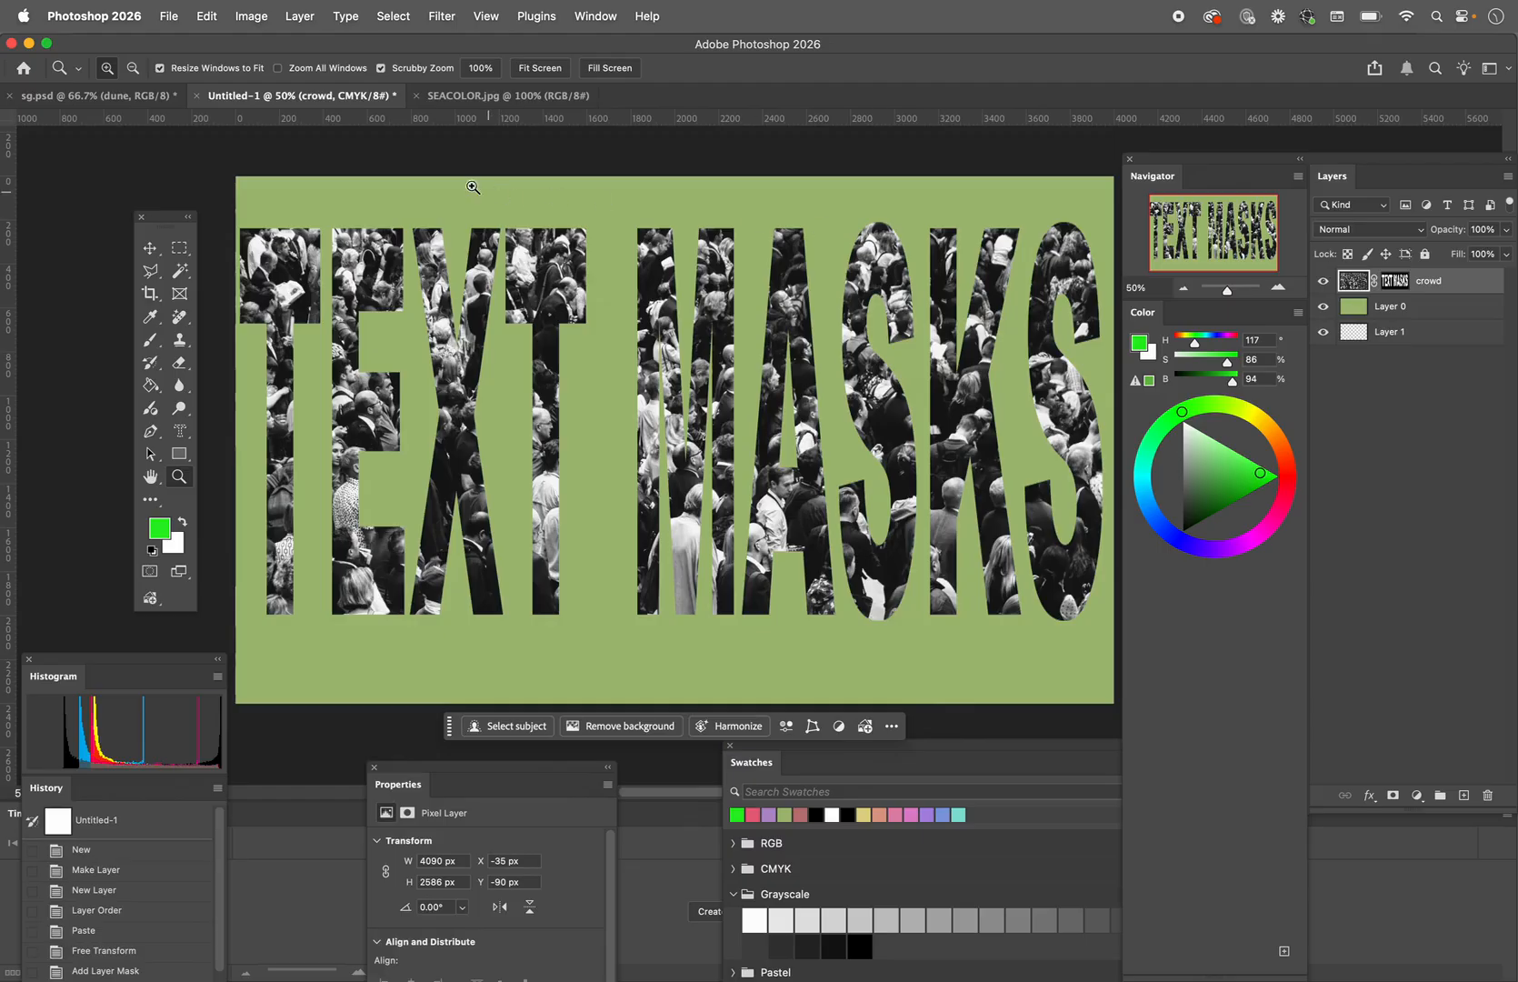
pyautogui.click(91, 95)
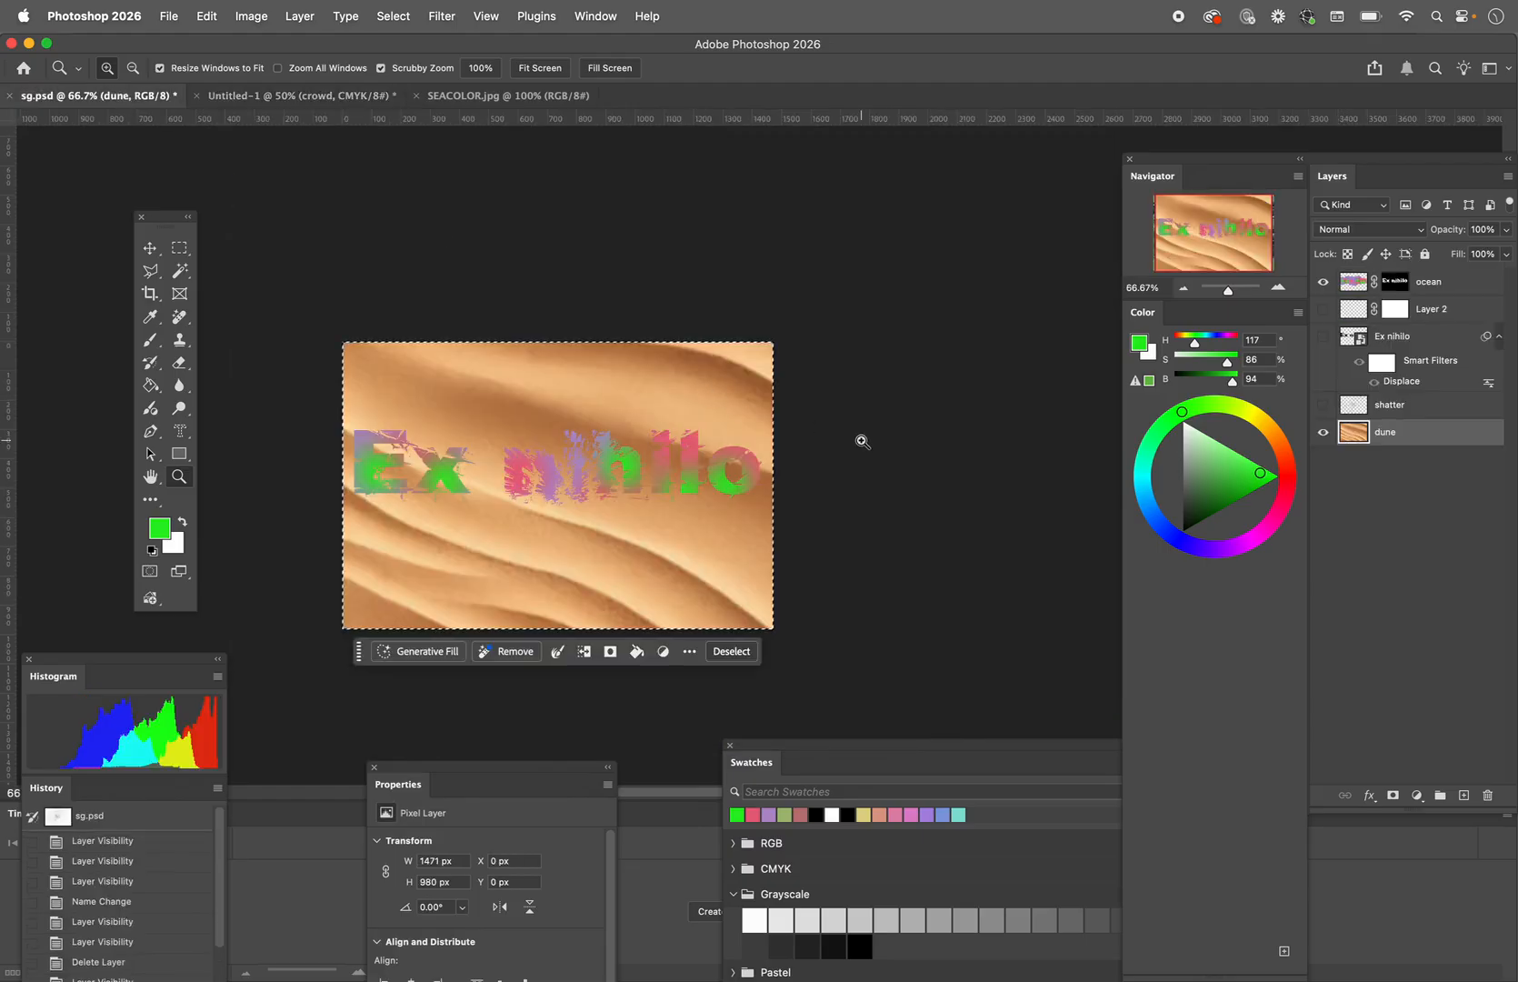
pyautogui.press('super+v')
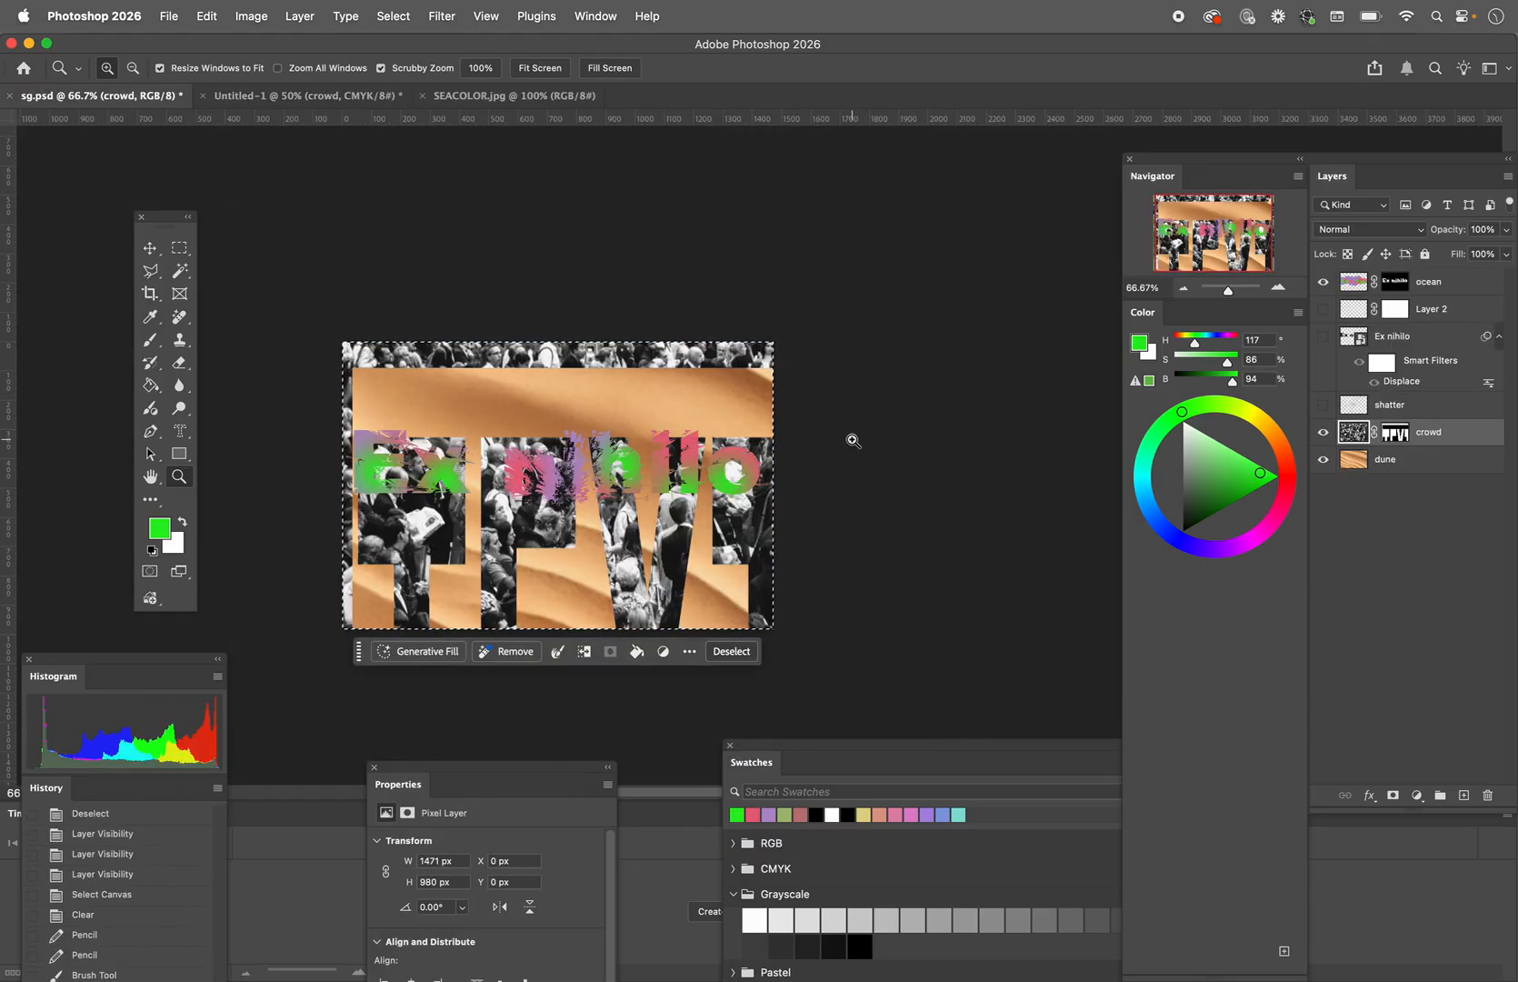
# Step: Delete the pasted crowd layer's mask without applying it, so the full crowd image fills the background
pyautogui.click(1393, 436)
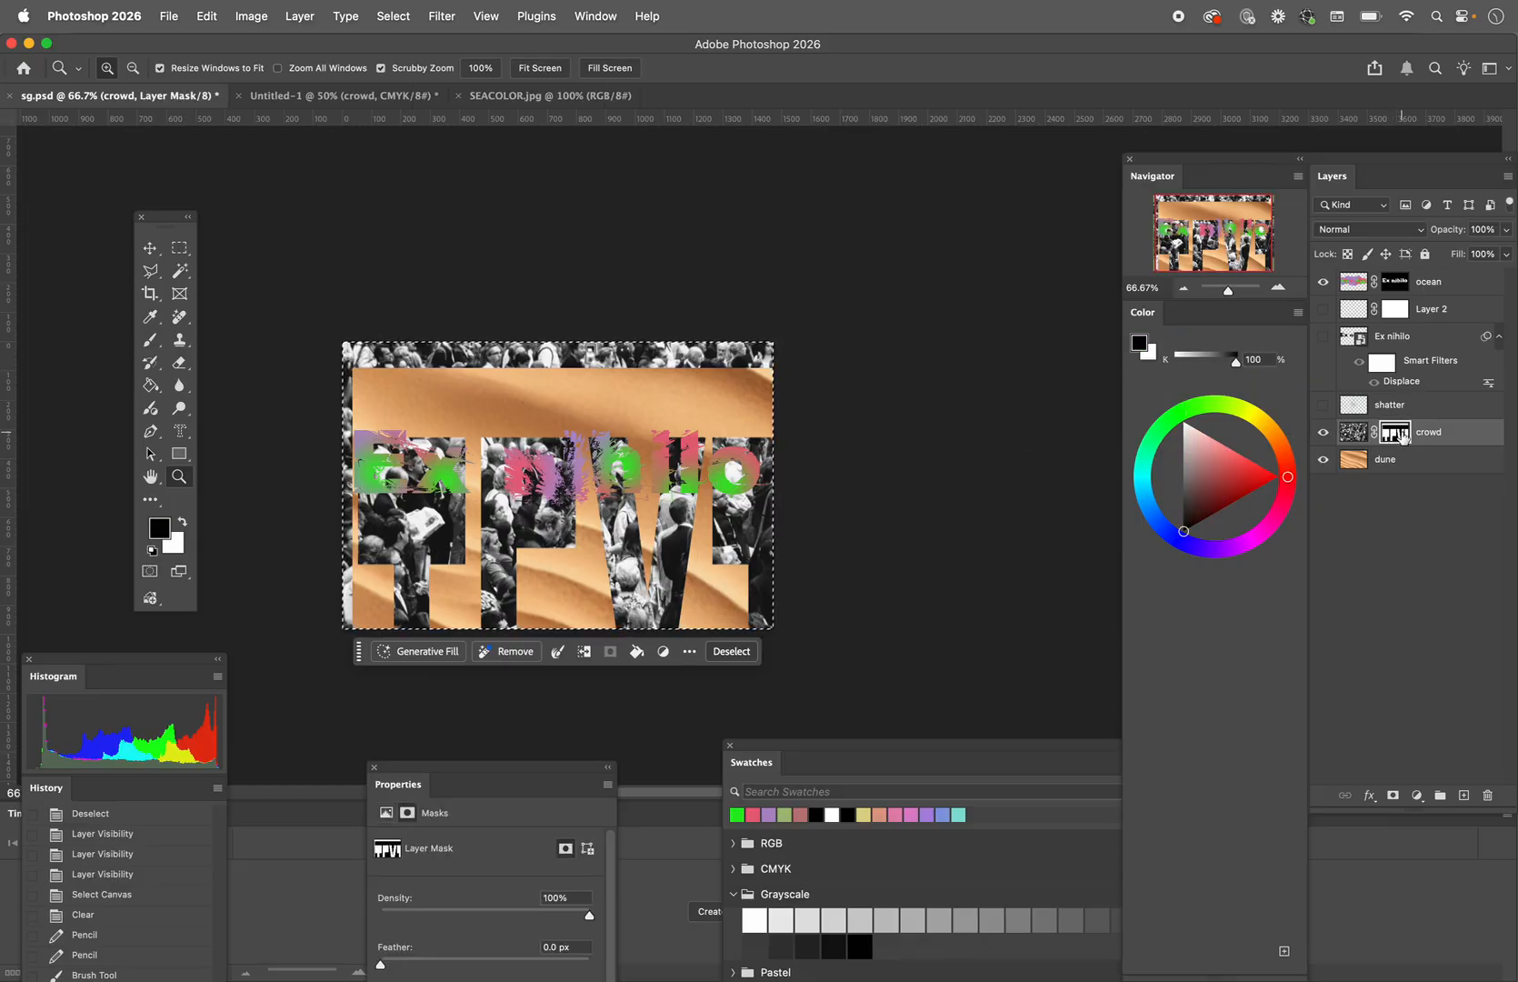
pyautogui.click(1487, 795)
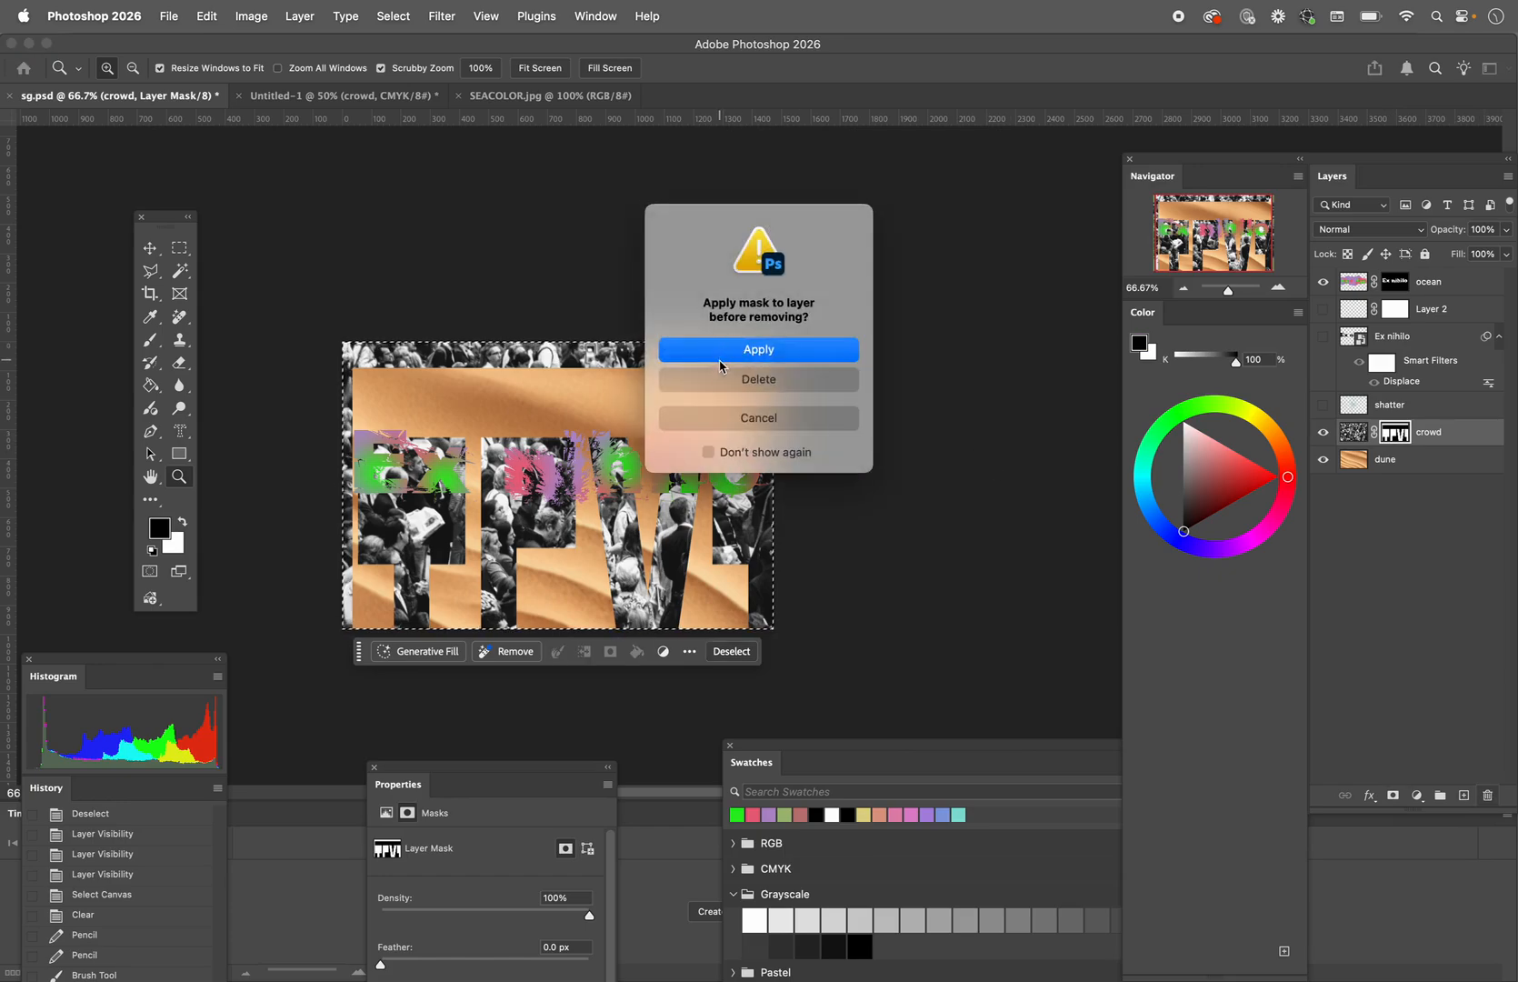
pyautogui.click(727, 380)
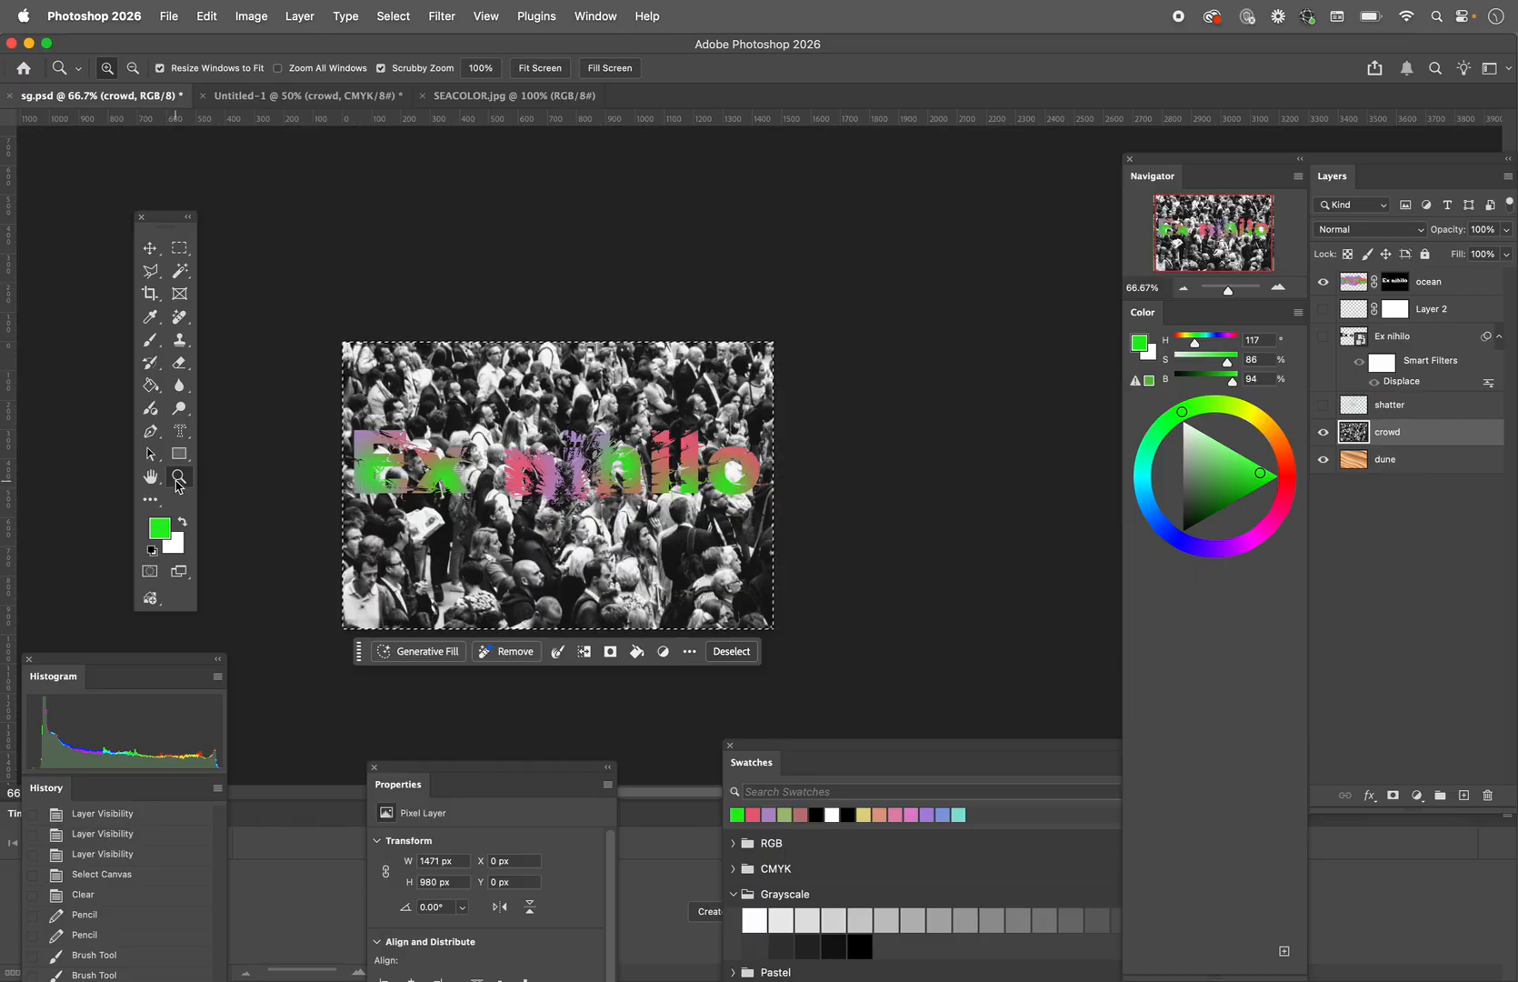
pyautogui.click(543, 470)
pyautogui.click(542, 470)
pyautogui.hscroll(-5, 542, 470)
pyautogui.scroll(-3, 543, 470)
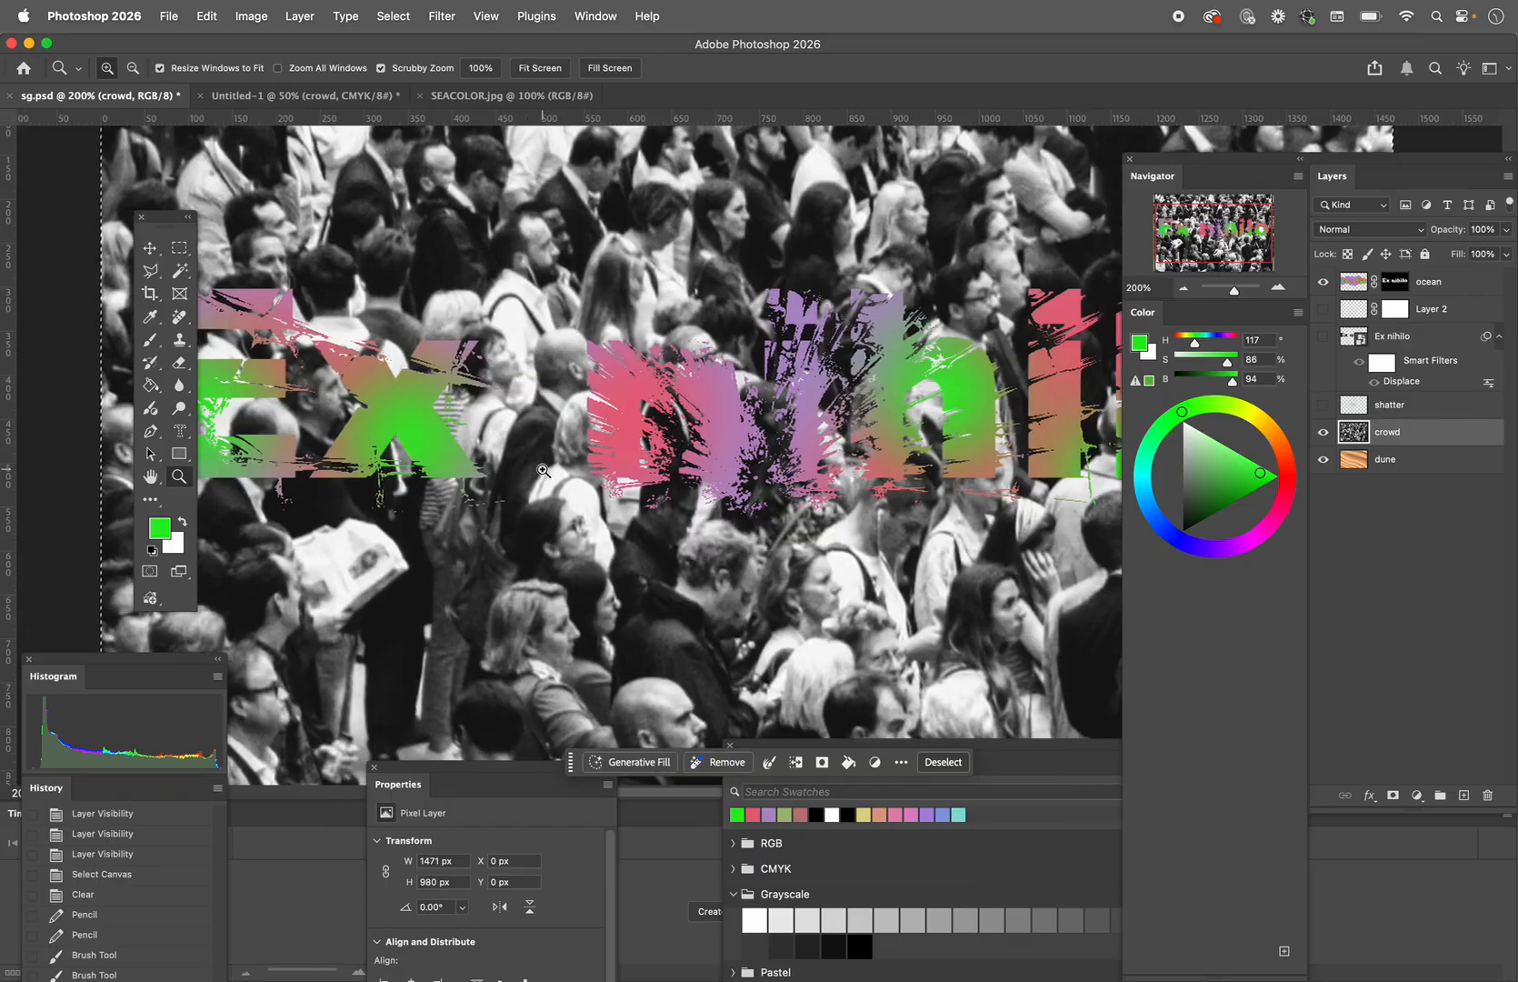
# Step: Apply a Gaussian Blur with a 17.6-pixel radius to the crowd layer
pyautogui.hscroll(5, 542, 470)
pyautogui.hscroll(2, 543, 470)
pyautogui.scroll(-1, 543, 470)
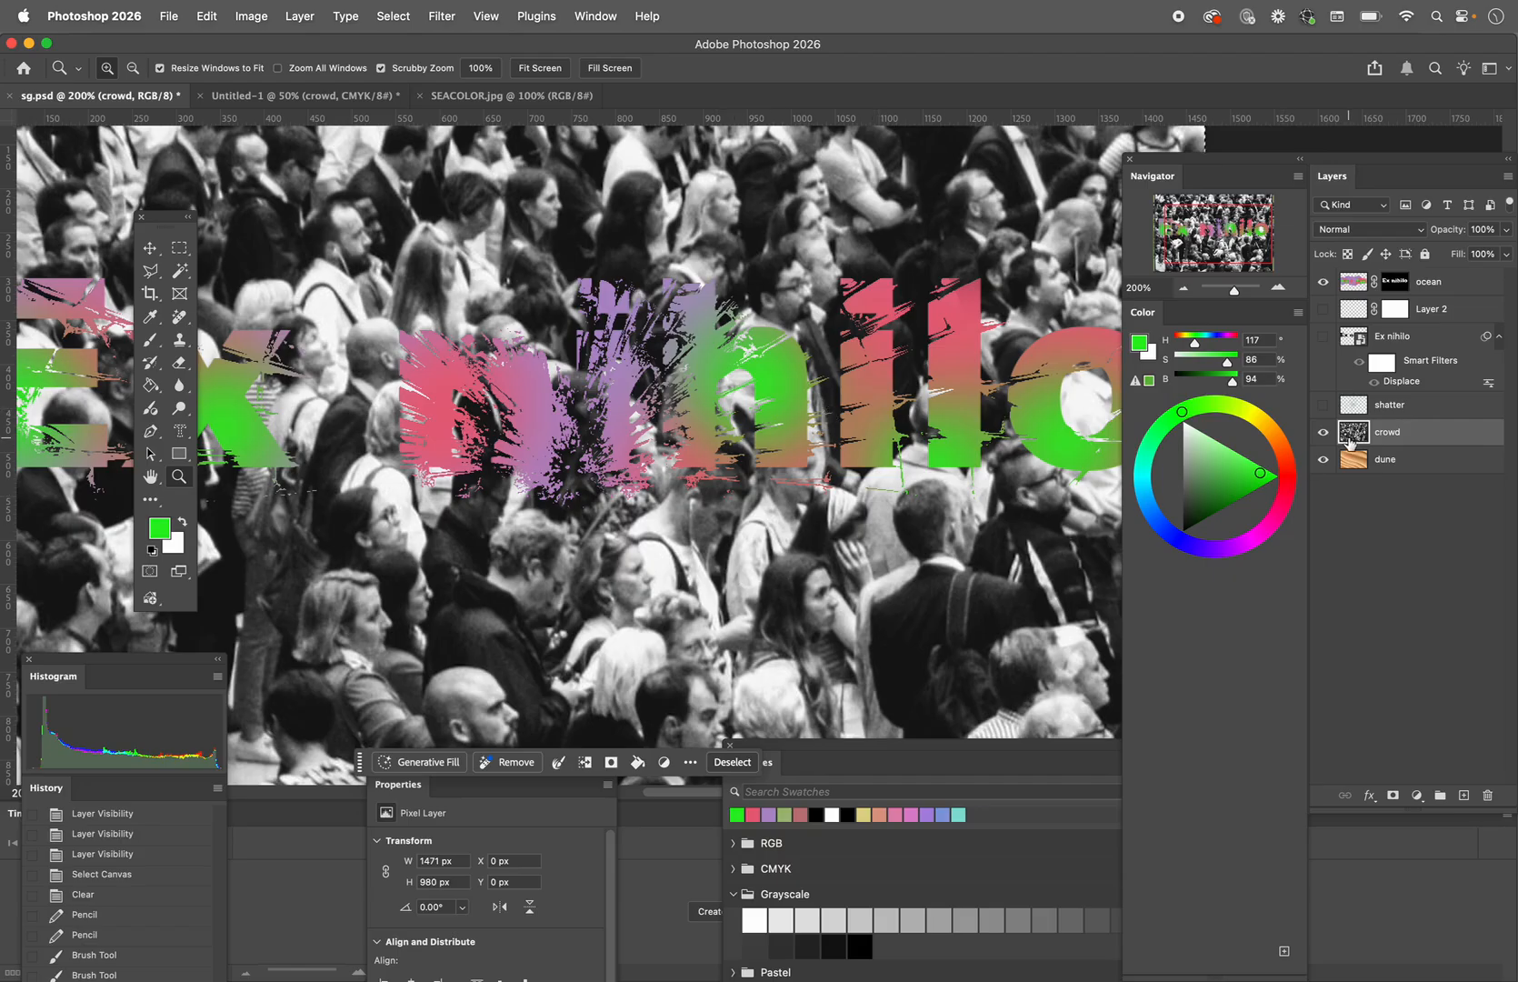
pyautogui.click(444, 20)
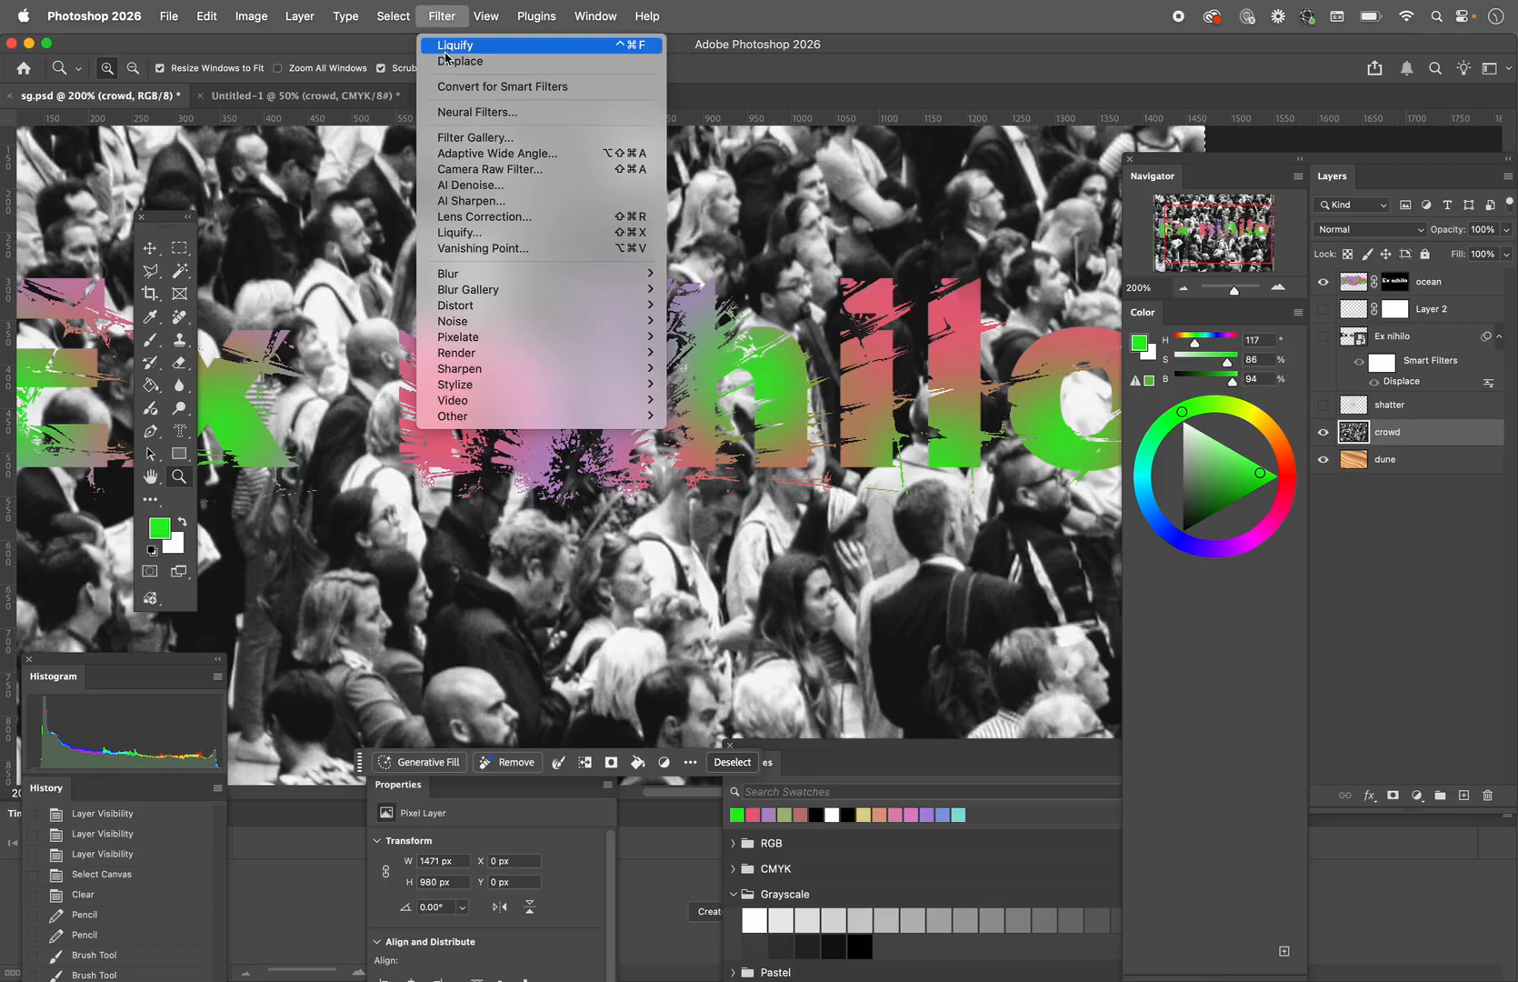
pyautogui.moveTo(442, 278)
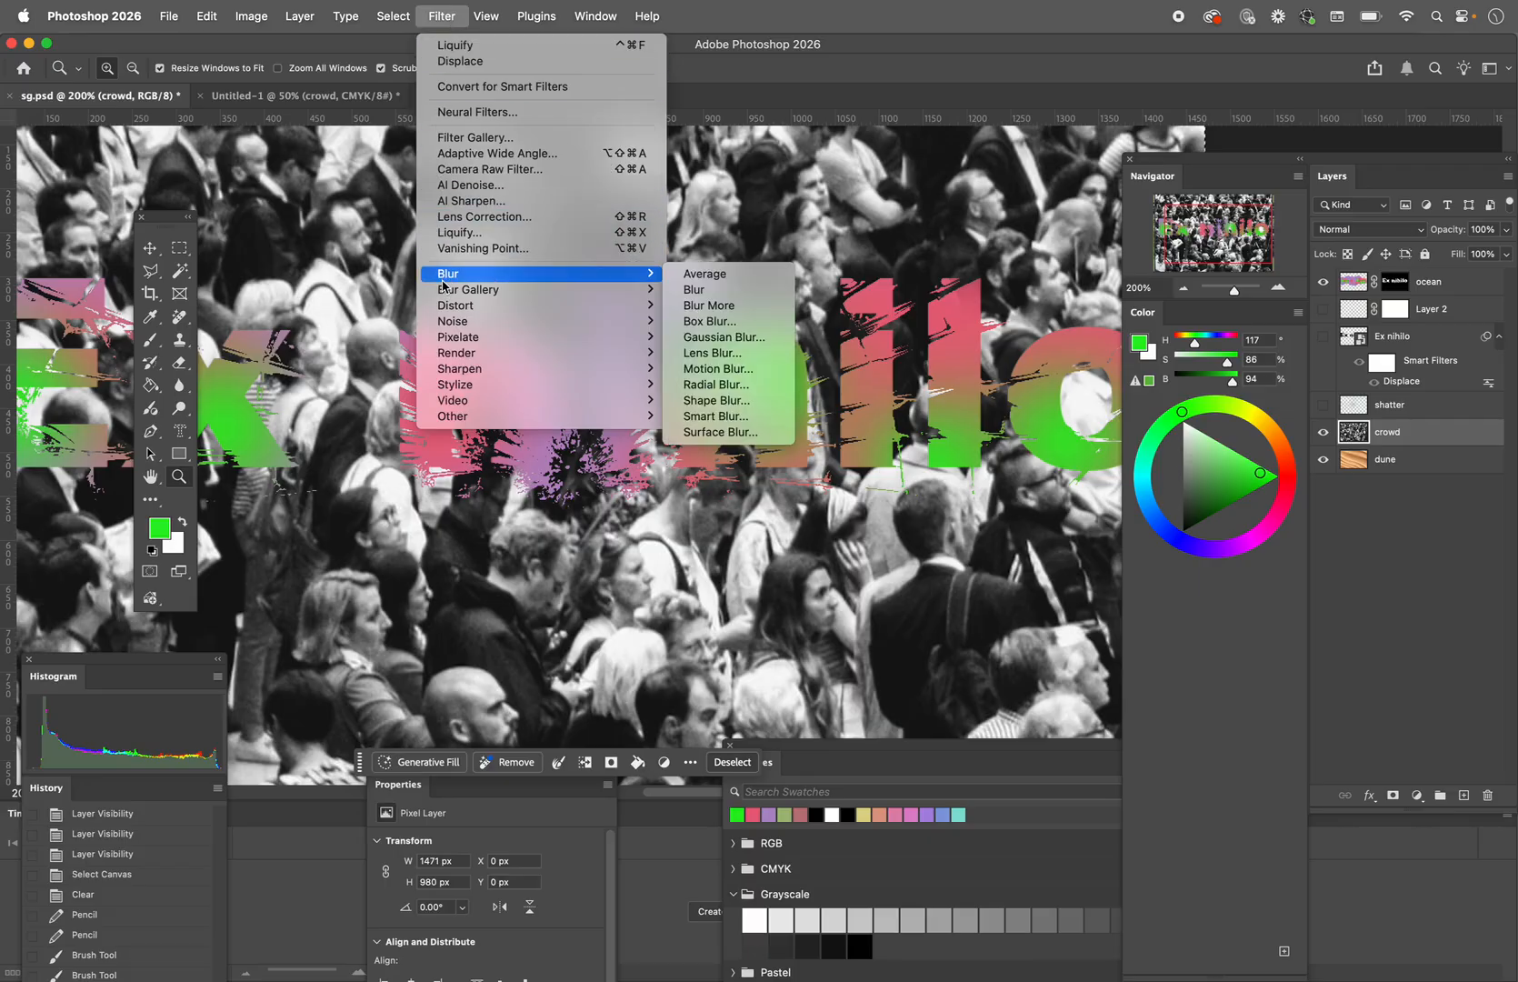
pyautogui.click(700, 337)
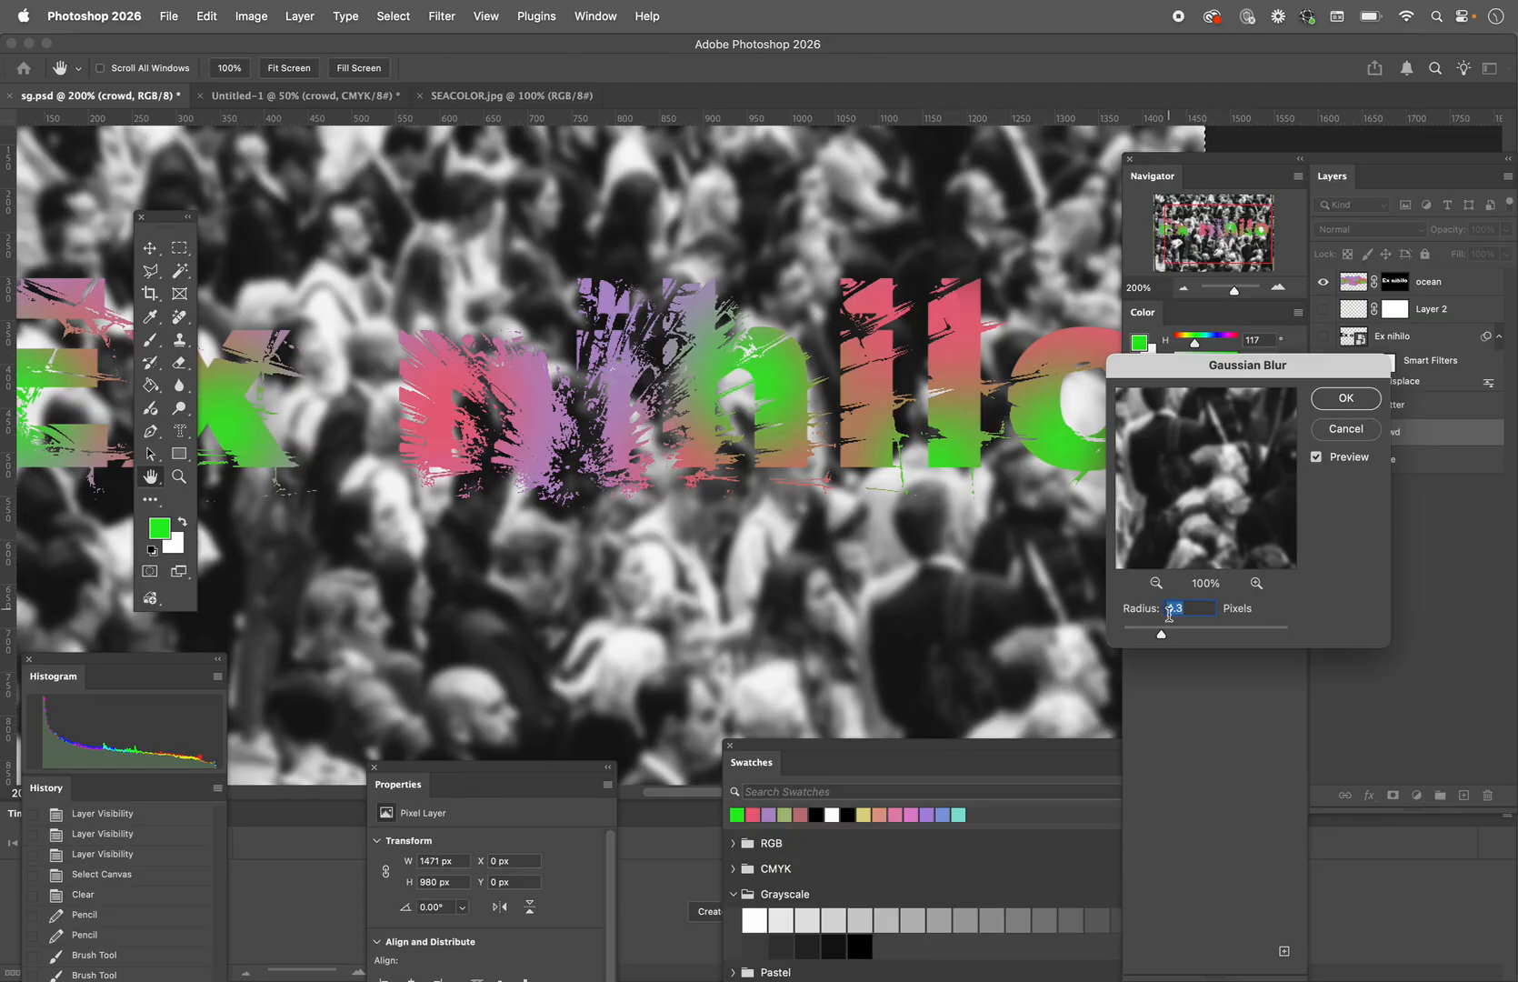
pyautogui.moveTo(1163, 636); pyautogui.dragTo(1195, 632)
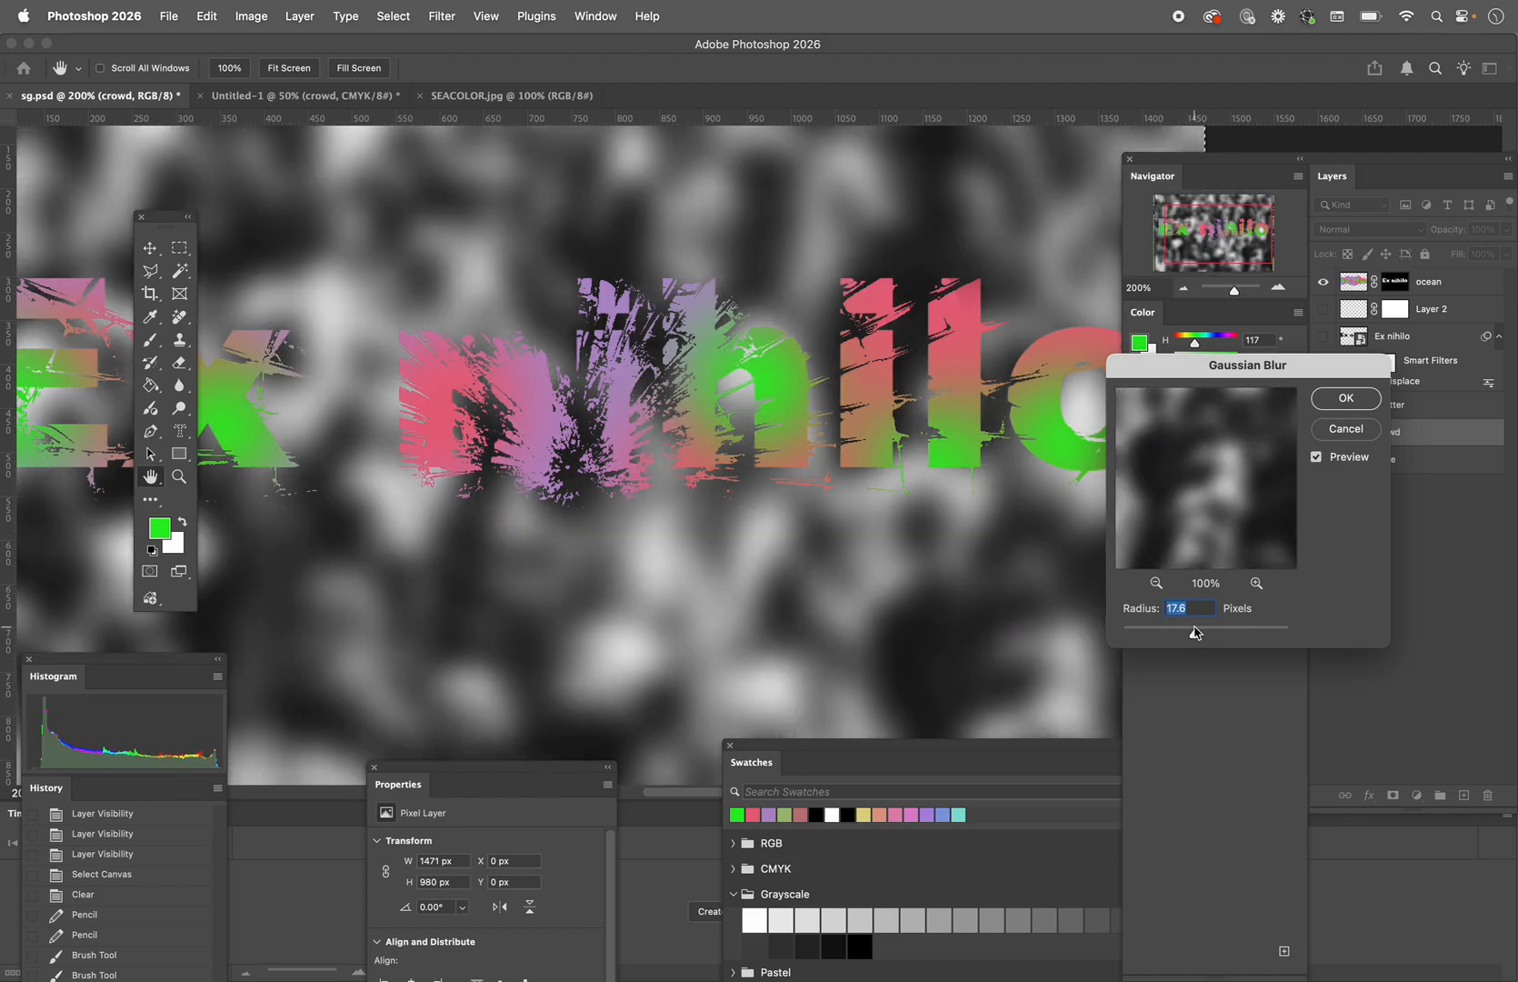
pyautogui.click(1344, 398)
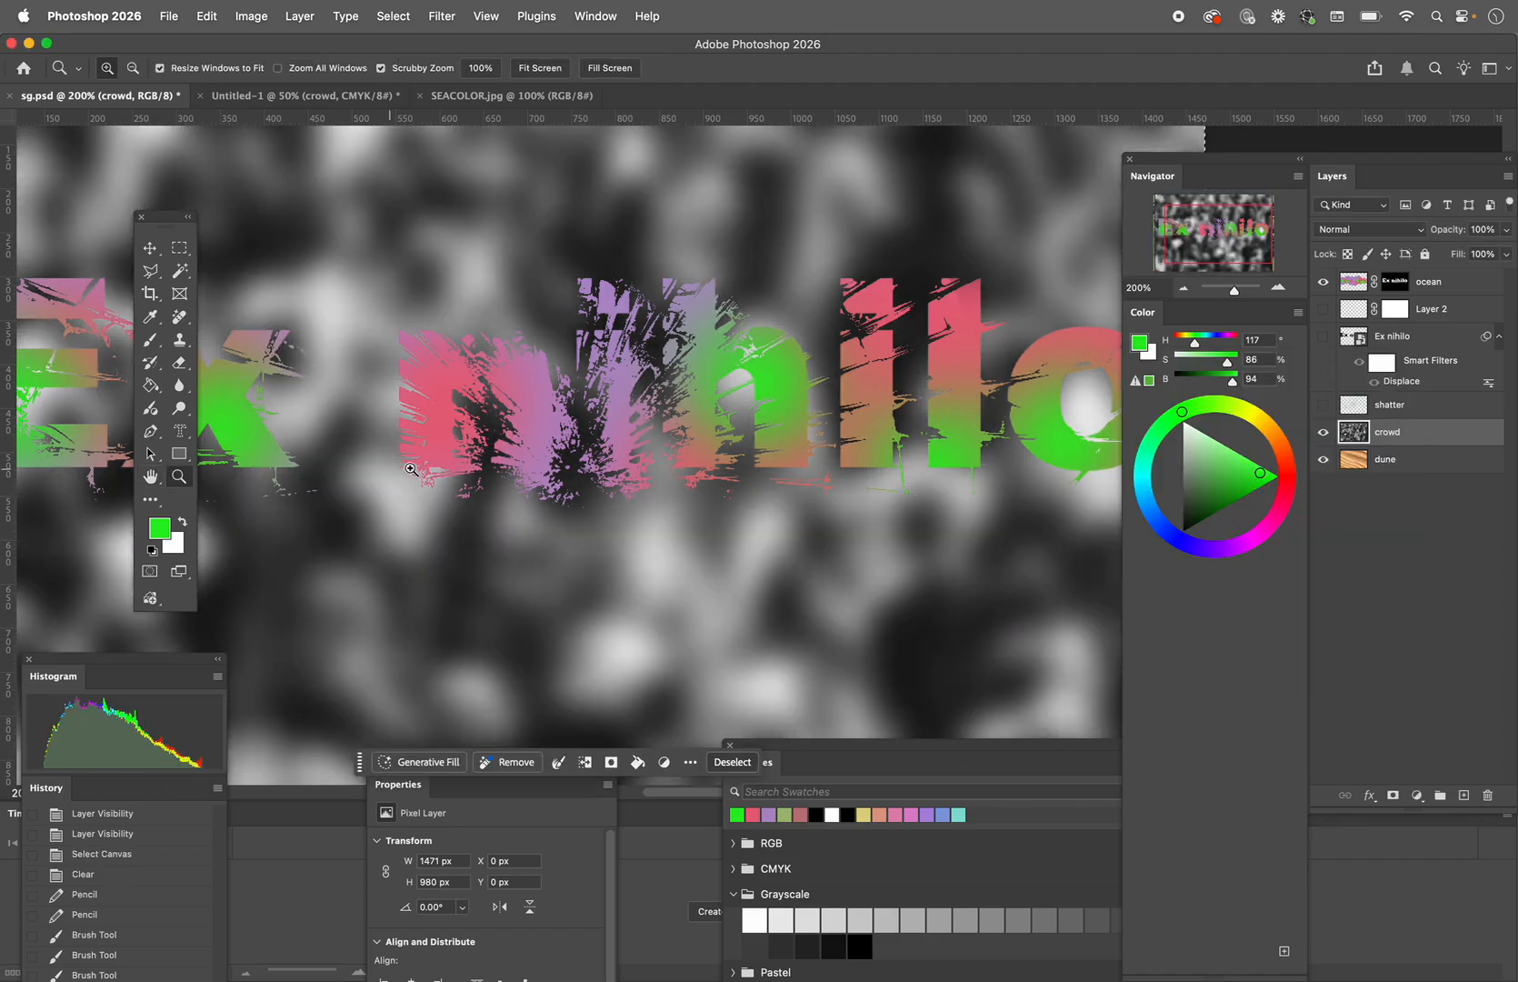
# Step: Add a new layer directly above the crowd layer and fill it with white
pyautogui.keyDown('alt'); pyautogui.click(527, 540); pyautogui.keyUp('alt')
pyautogui.keyDown('alt'); pyautogui.click(527, 540); pyautogui.keyUp('alt')
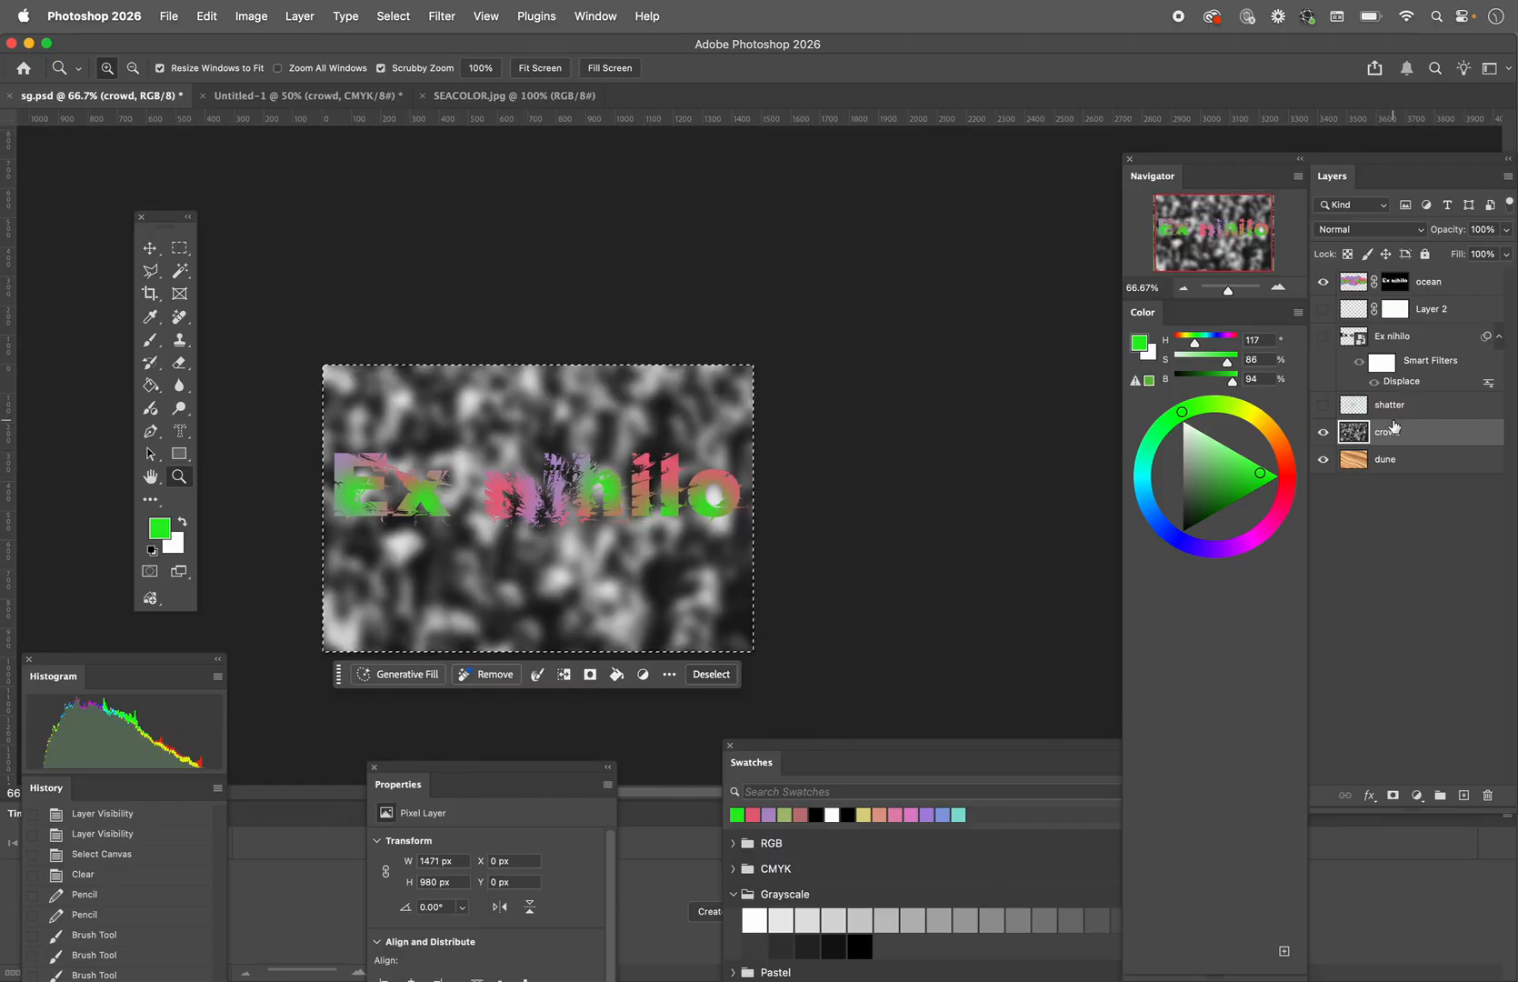
pyautogui.click(1463, 795)
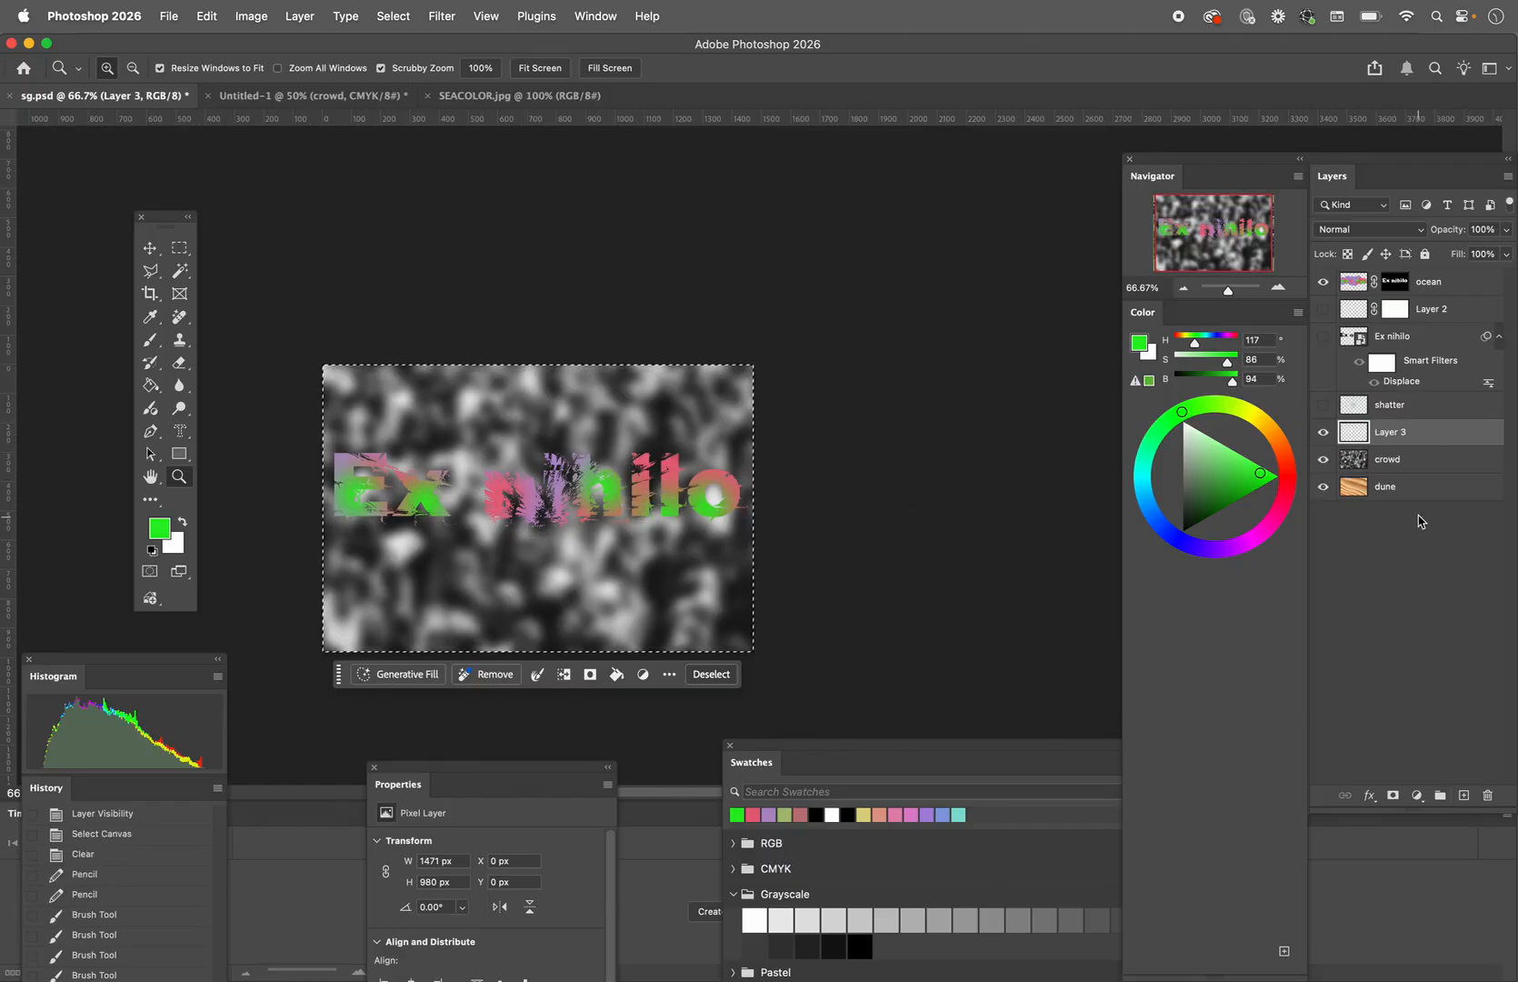
pyautogui.click(184, 524)
pyautogui.hotkey('alt', 'BackSpace')
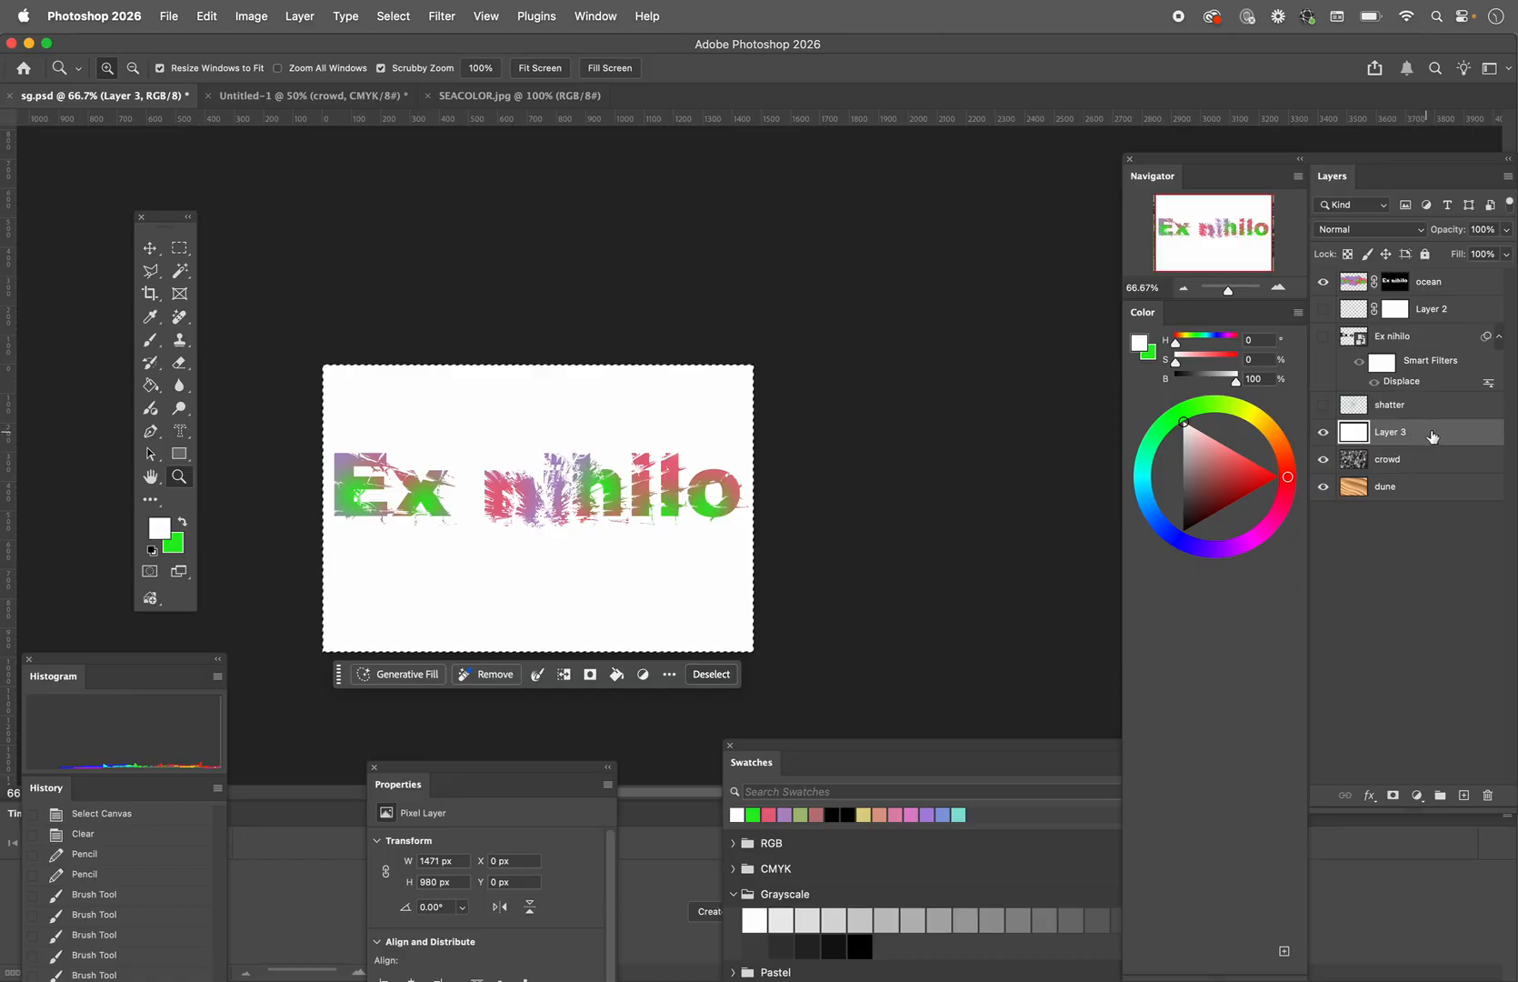
# Step: Lower the white layer's opacity to 84% to fade the blurred crowd behind the text
pyautogui.click(1506, 229)
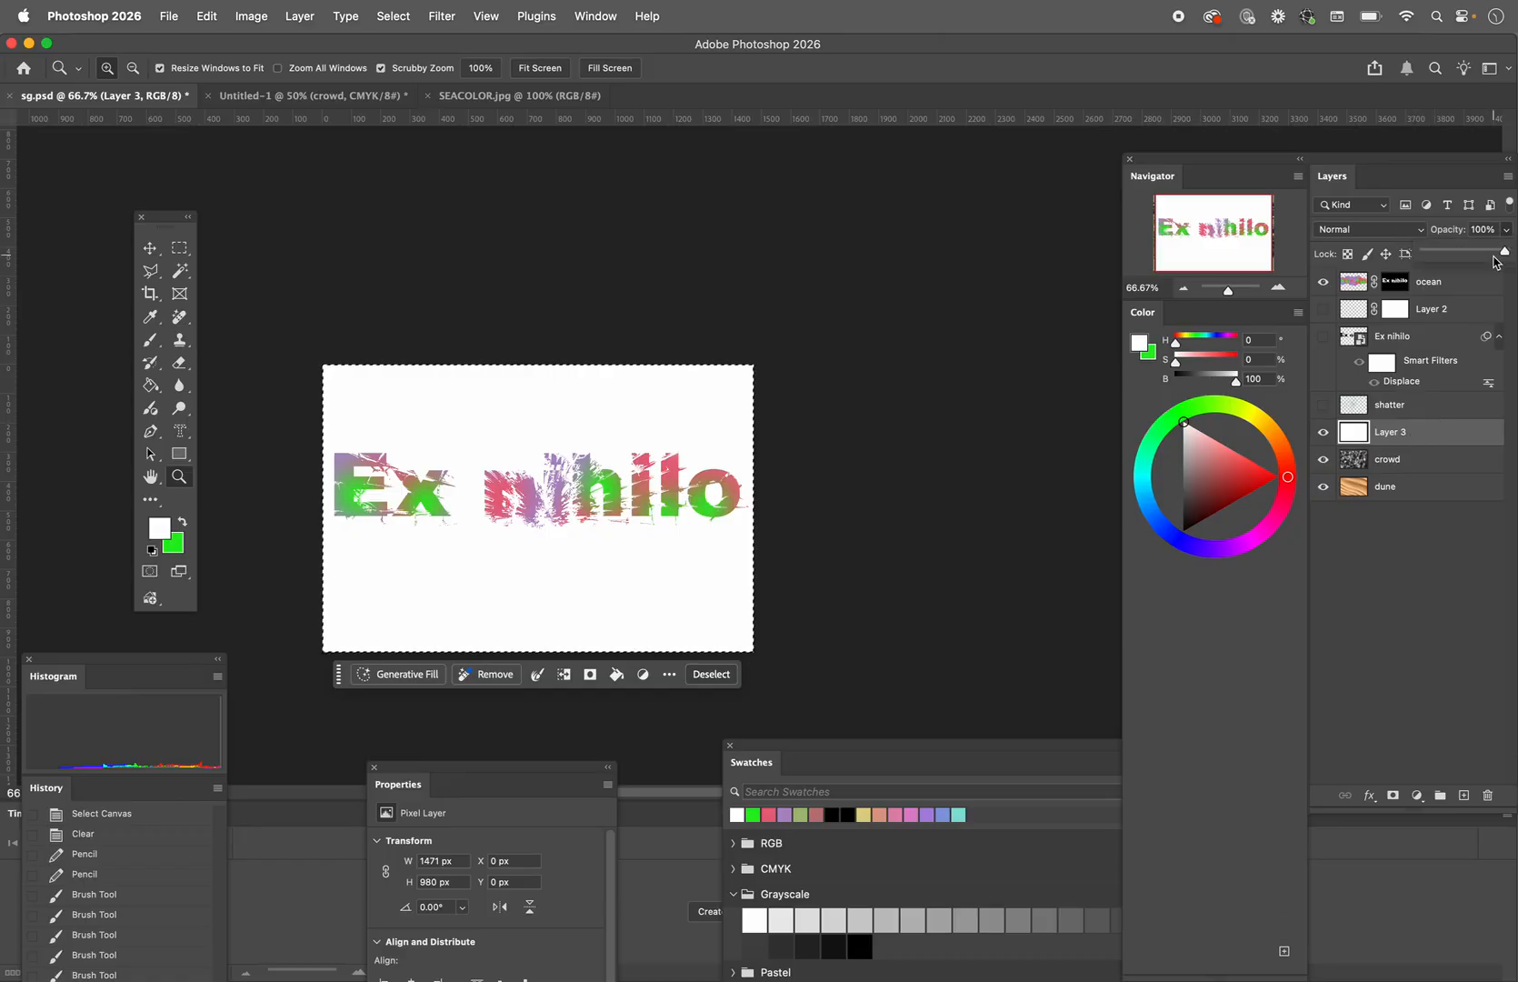
pyautogui.moveTo(1508, 250)
pyautogui.mouseDown()
pyautogui.moveTo(1472, 254)
pyautogui.moveTo(1494, 254)
pyautogui.mouseUp()
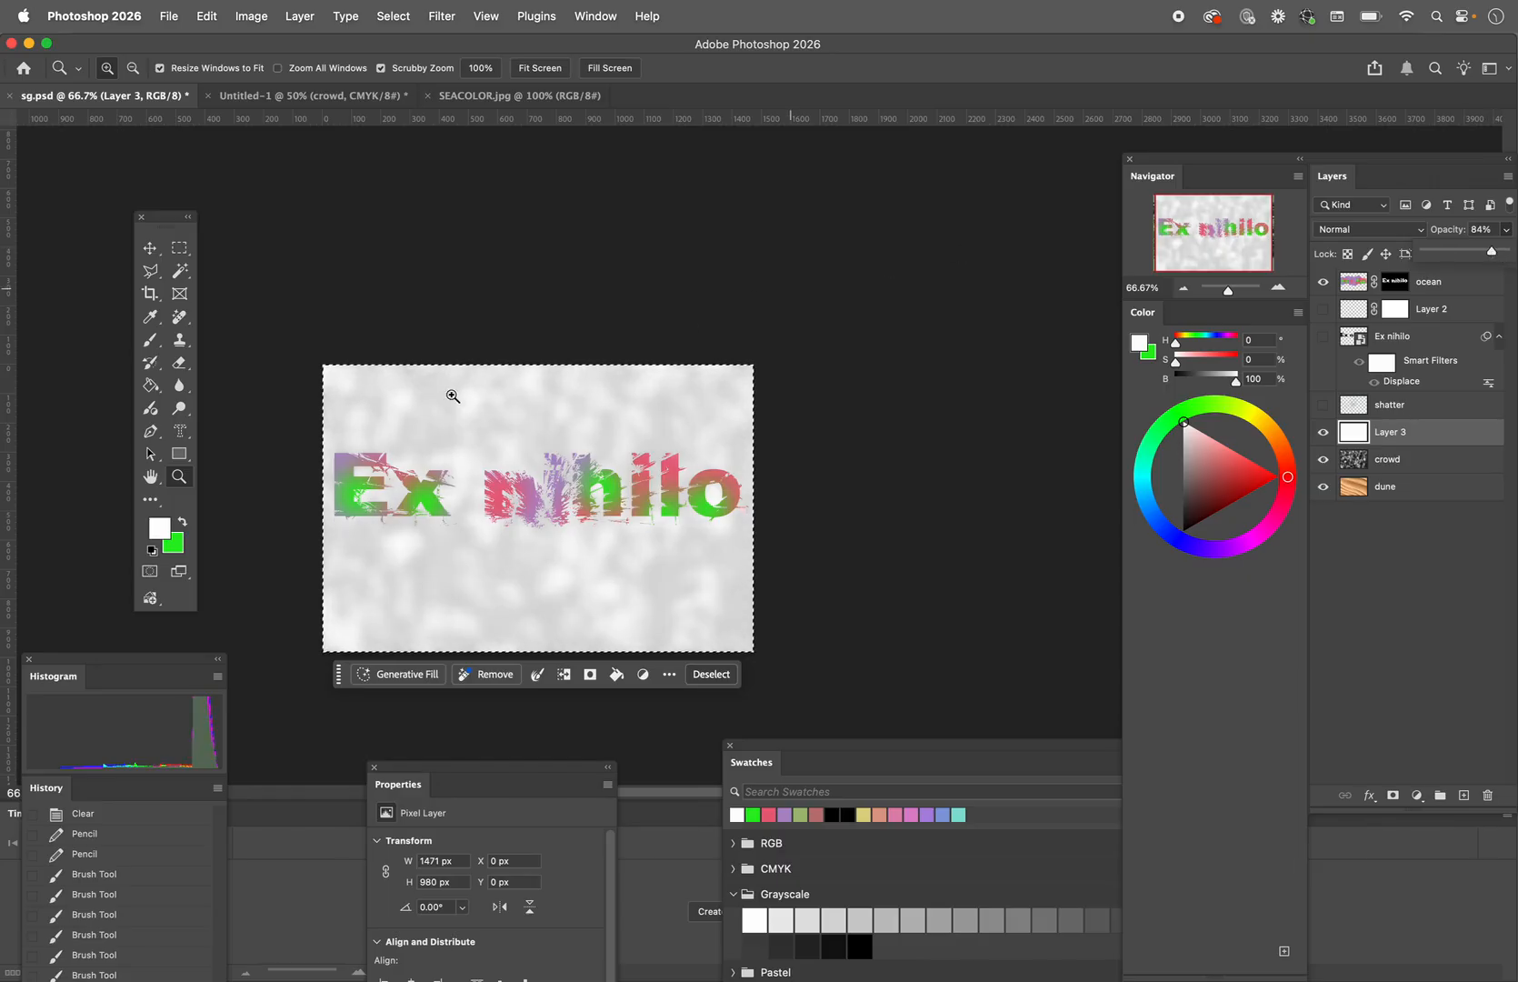
pyautogui.click(486, 498)
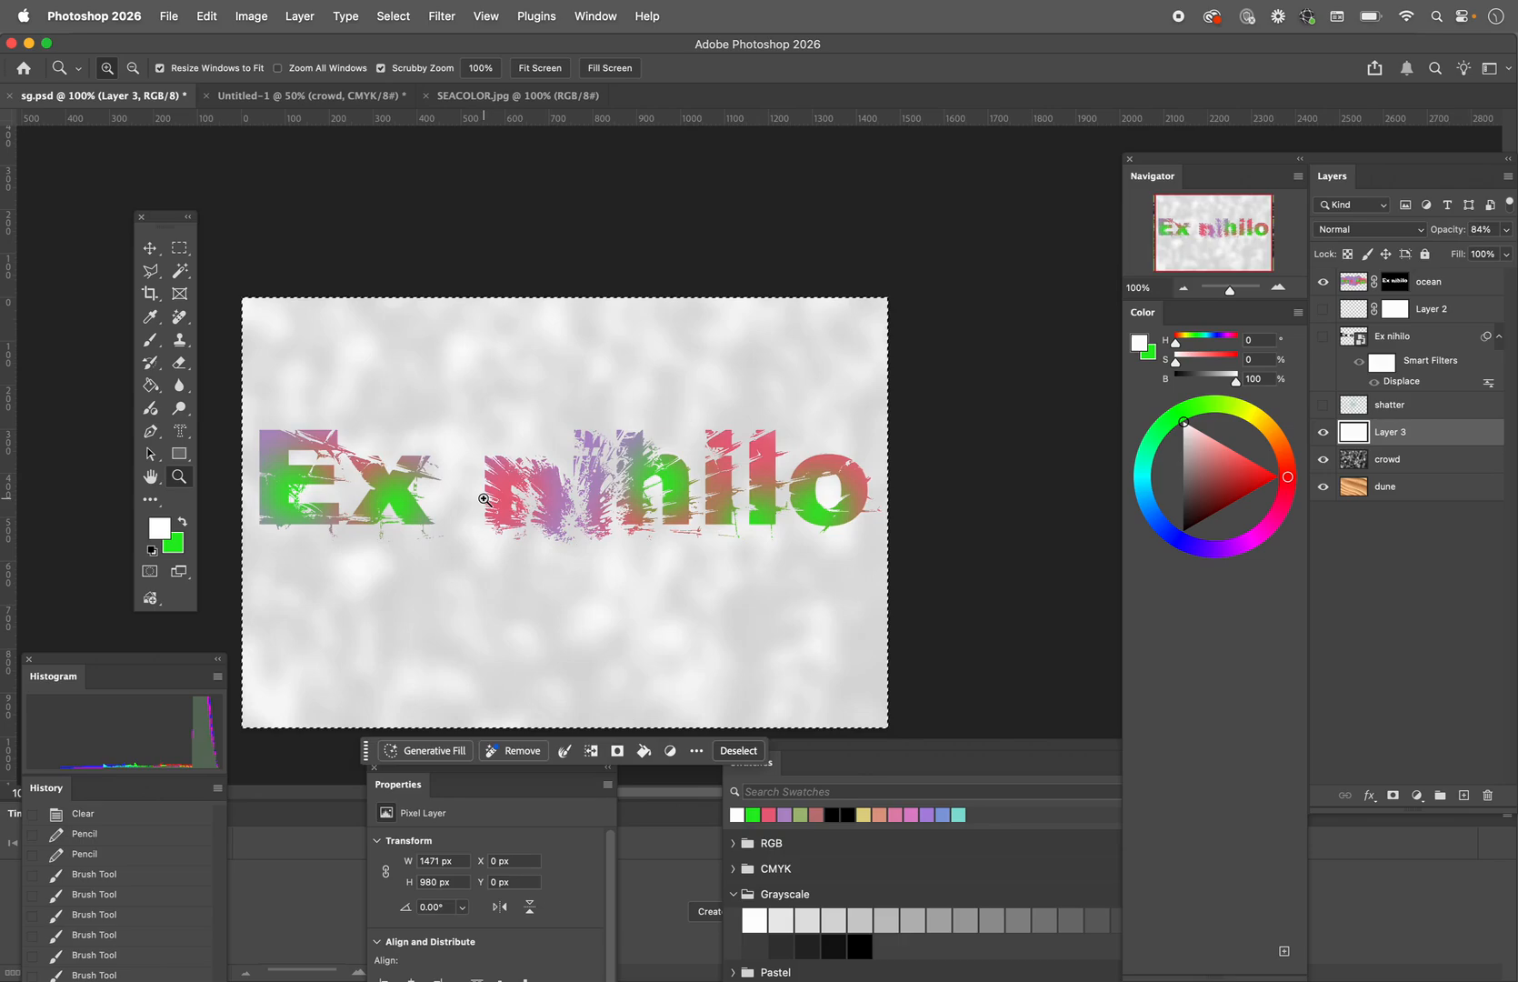
pyautogui.hscroll(-2, 559, 509)
pyautogui.scroll(-2, 559, 509)
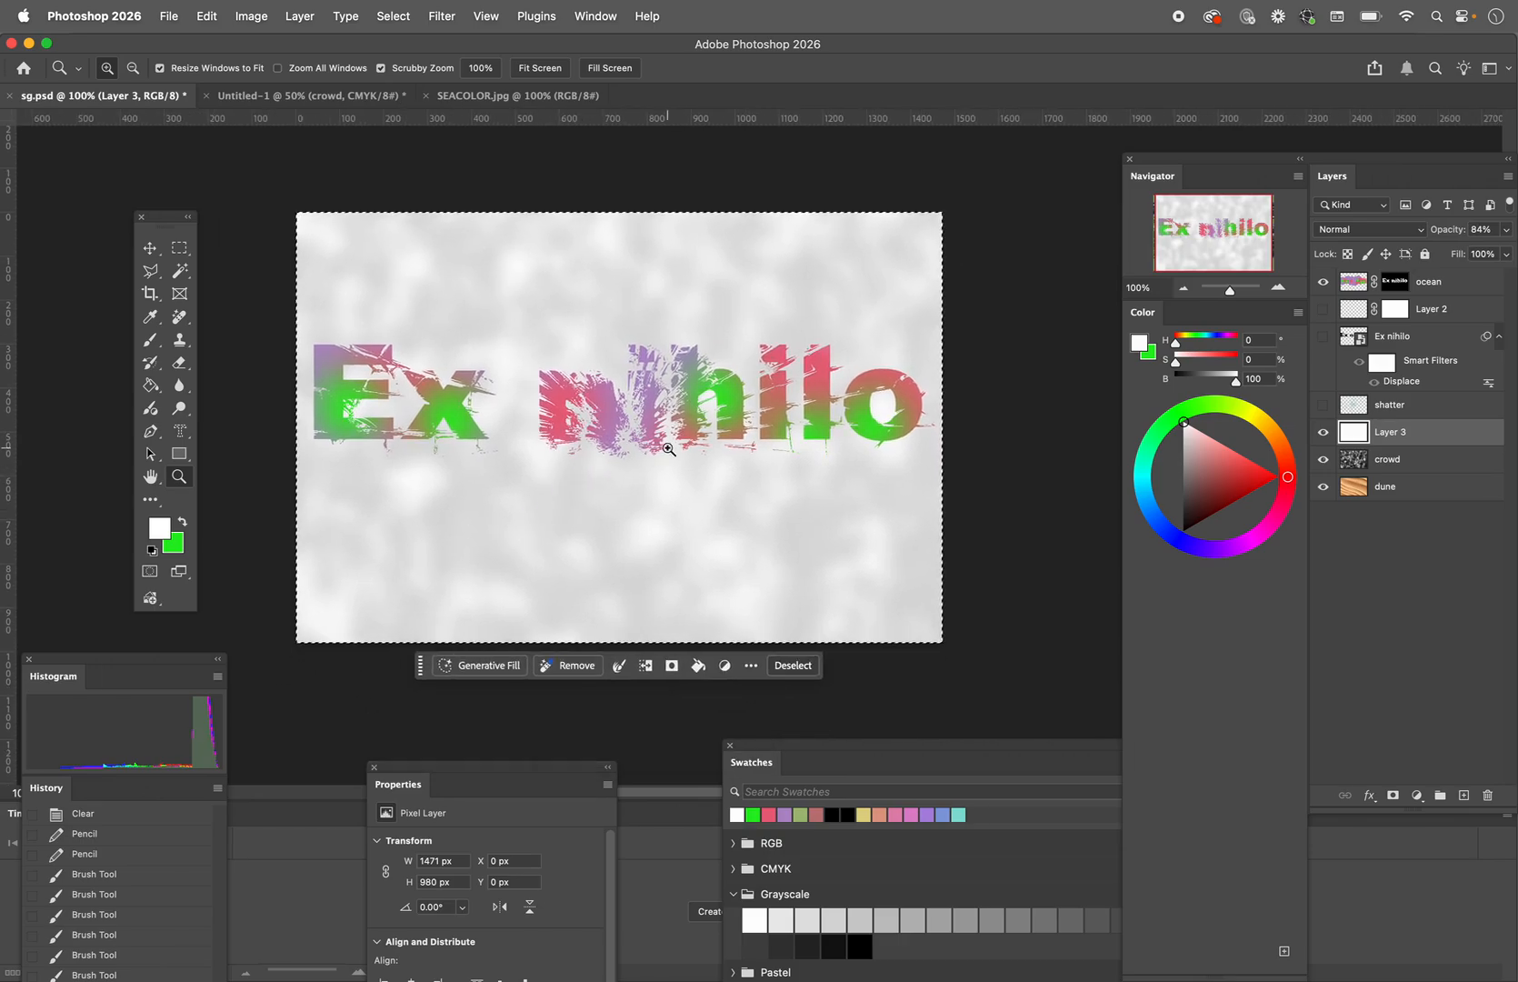
# Step: Duplicate the ocean layer within sg.psd as "ocean copy"
pyautogui.click(150, 248)
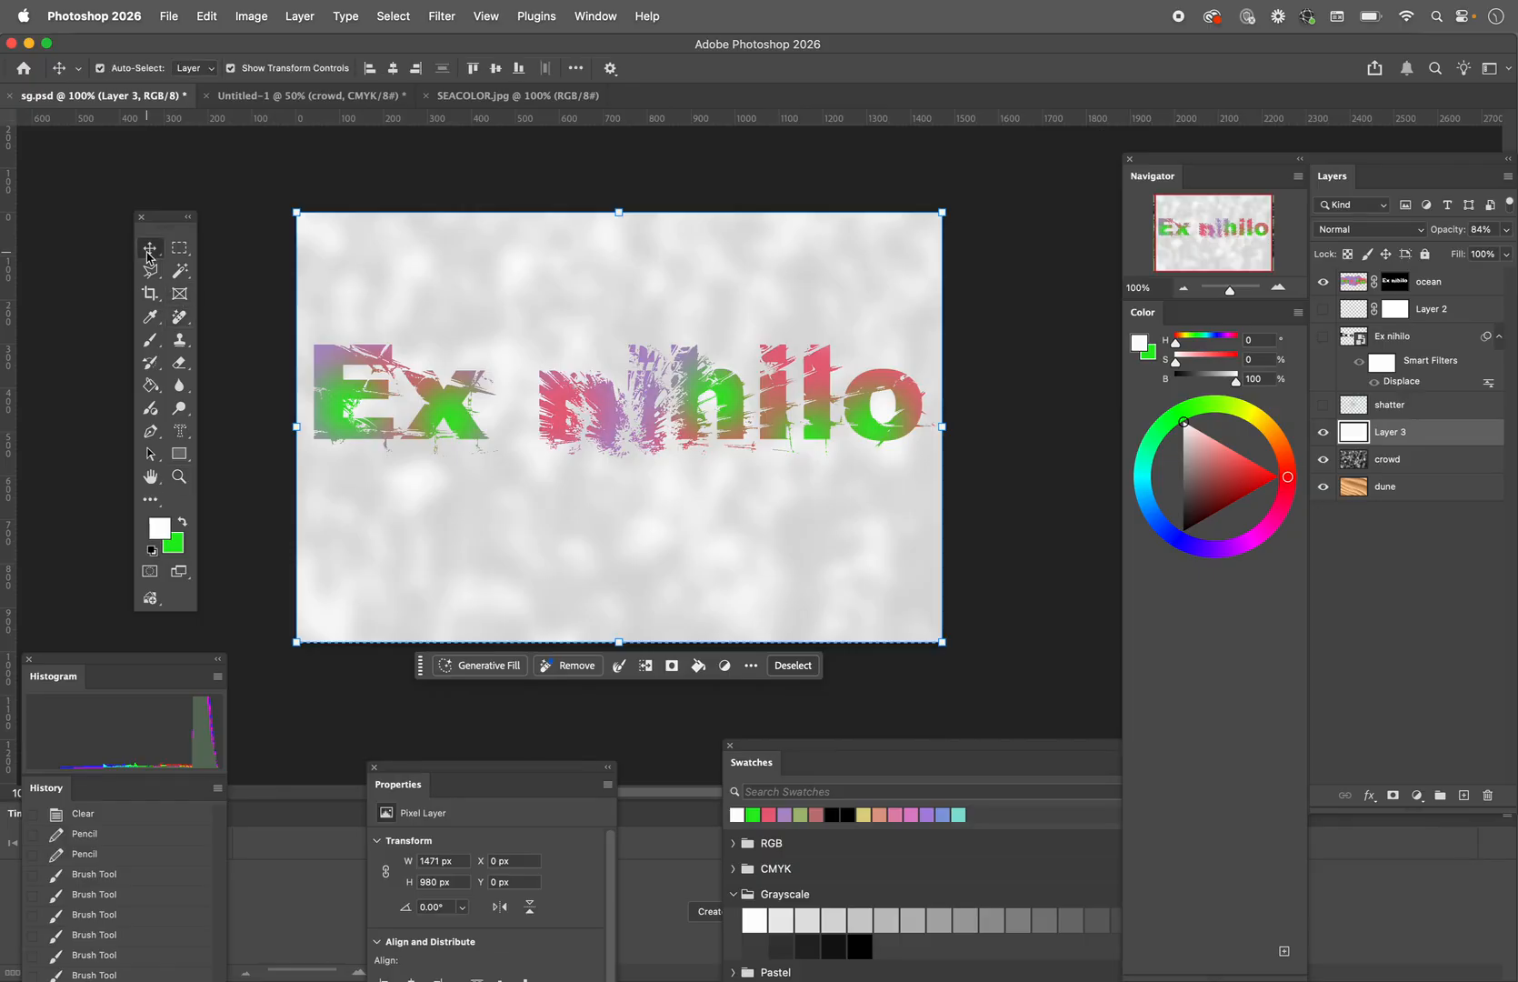
pyautogui.click(215, 279)
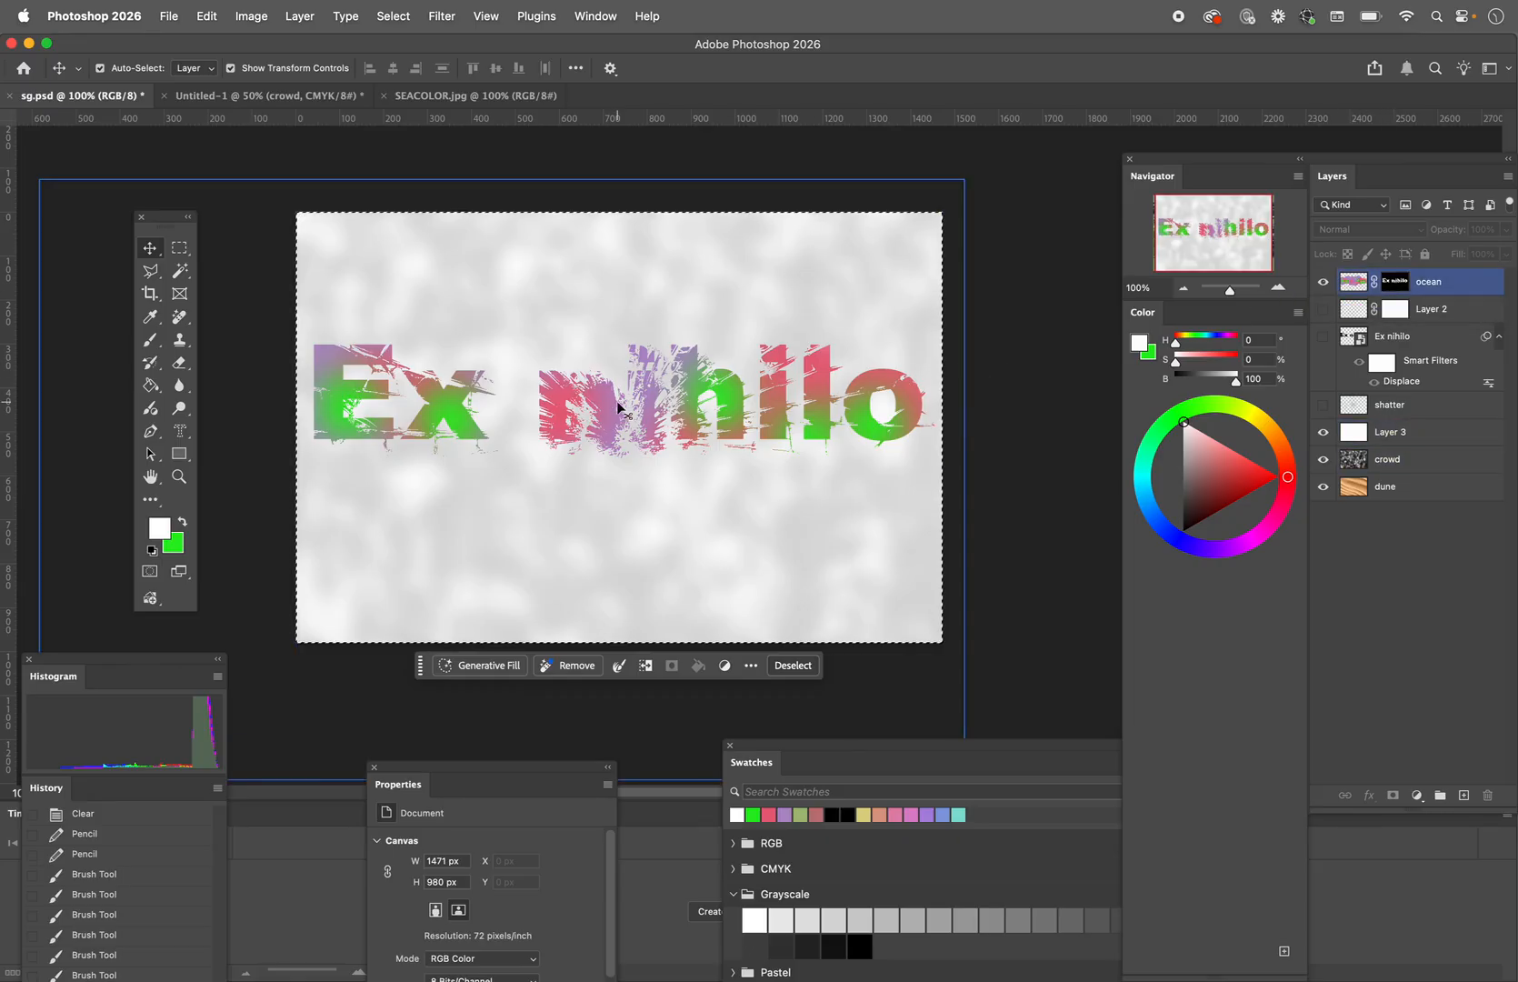
pyautogui.click(1482, 289)
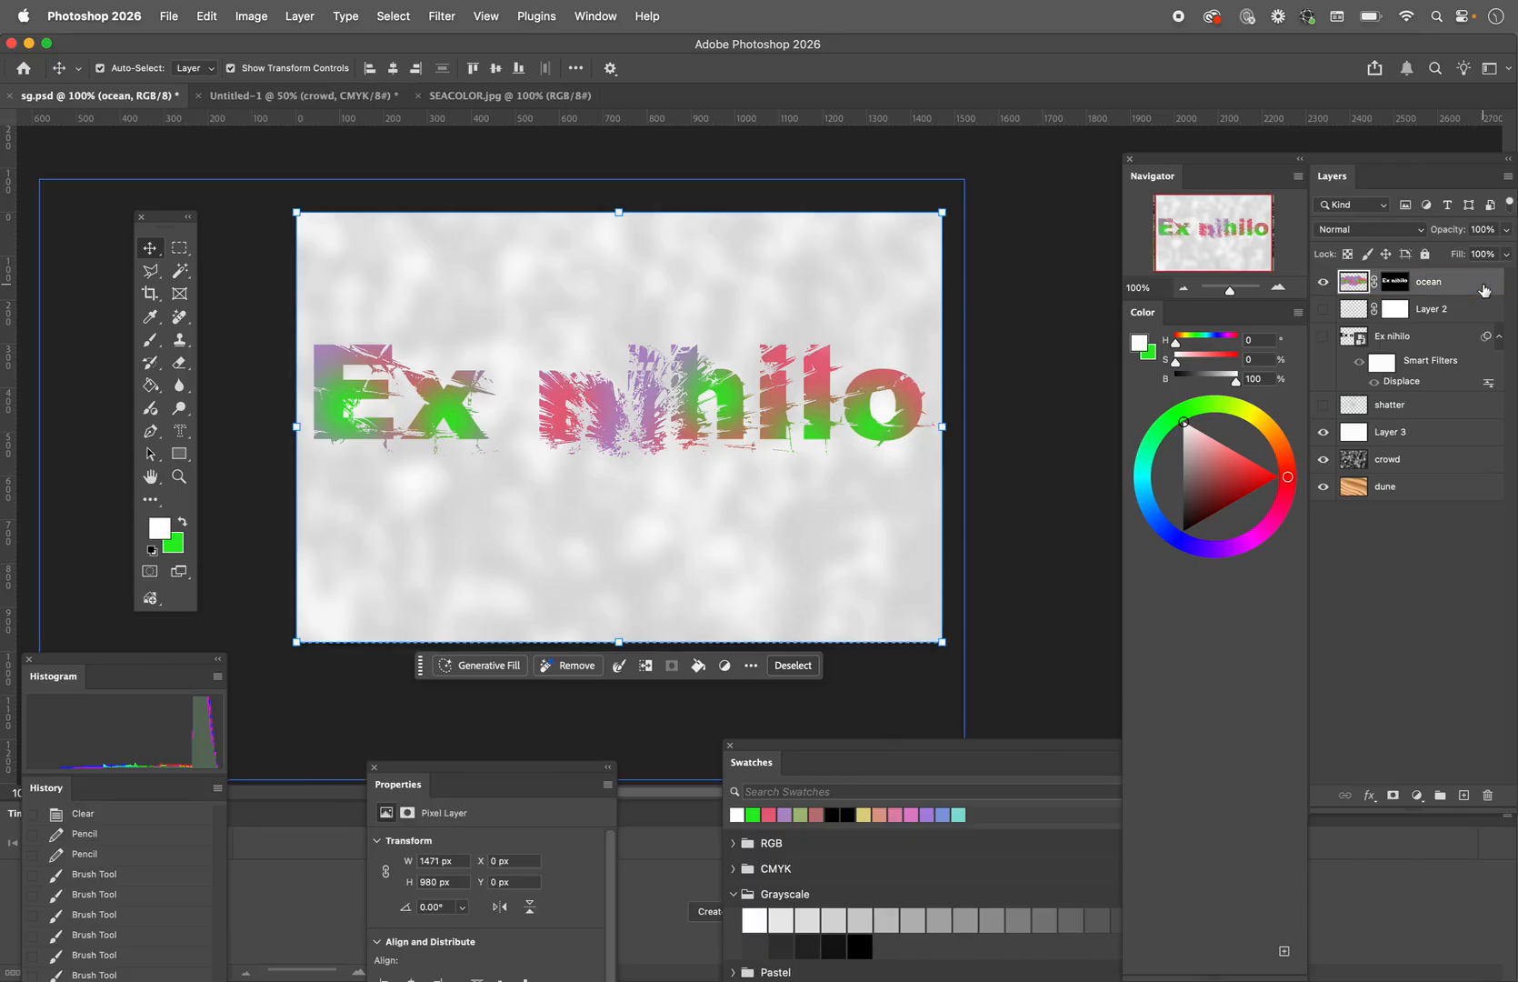
pyautogui.click(1508, 177)
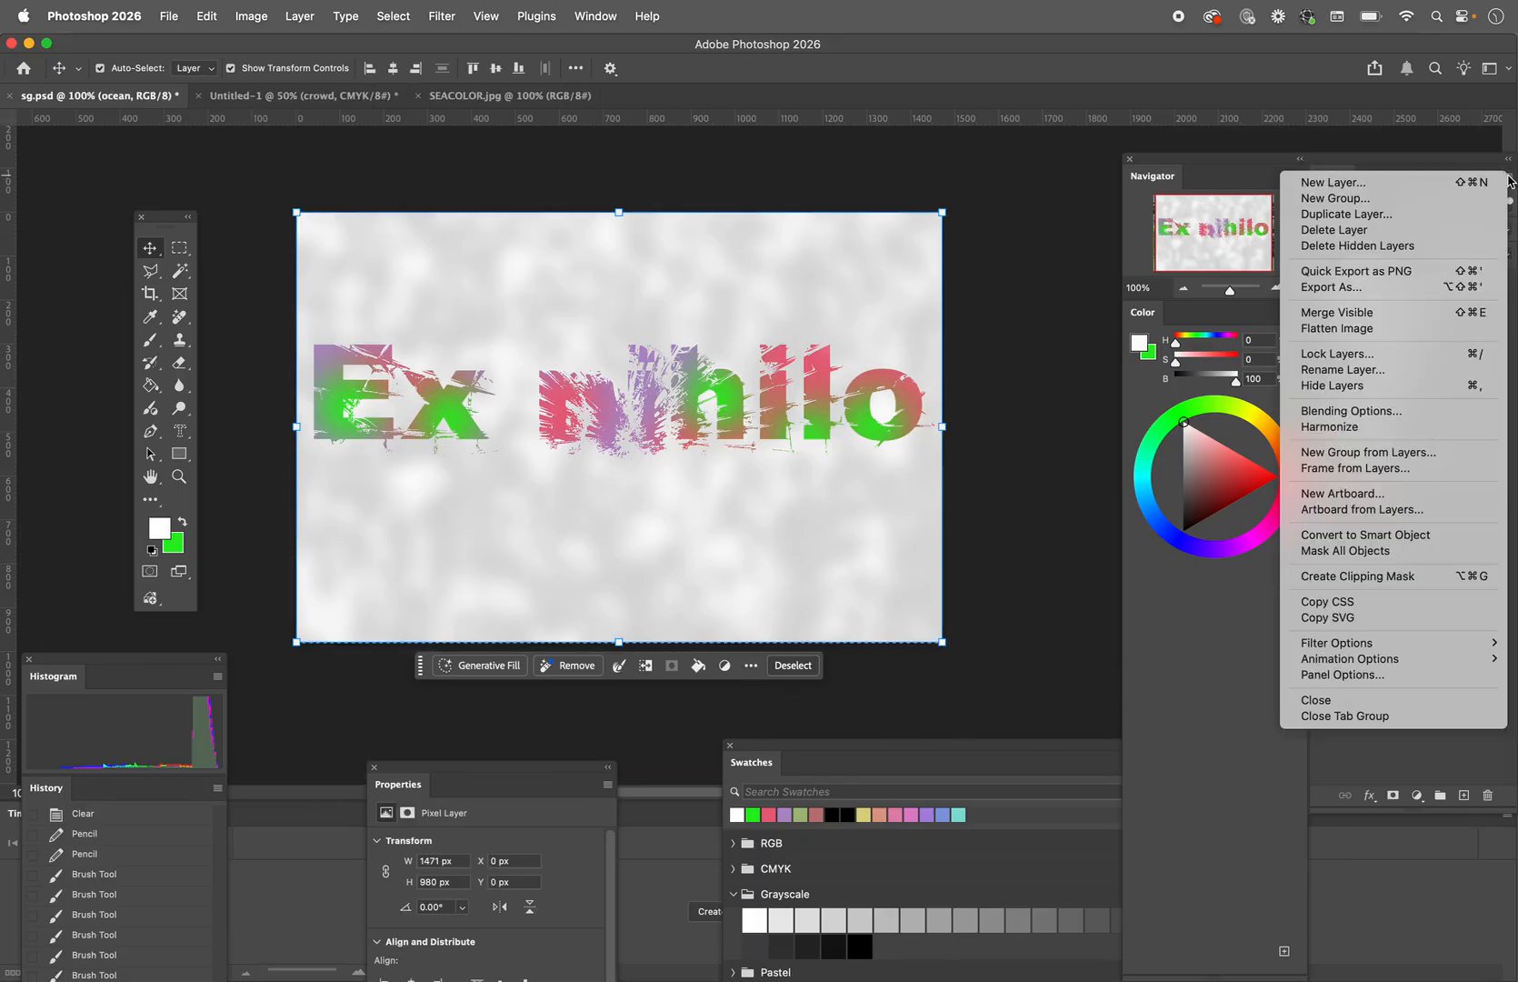
pyautogui.click(1397, 214)
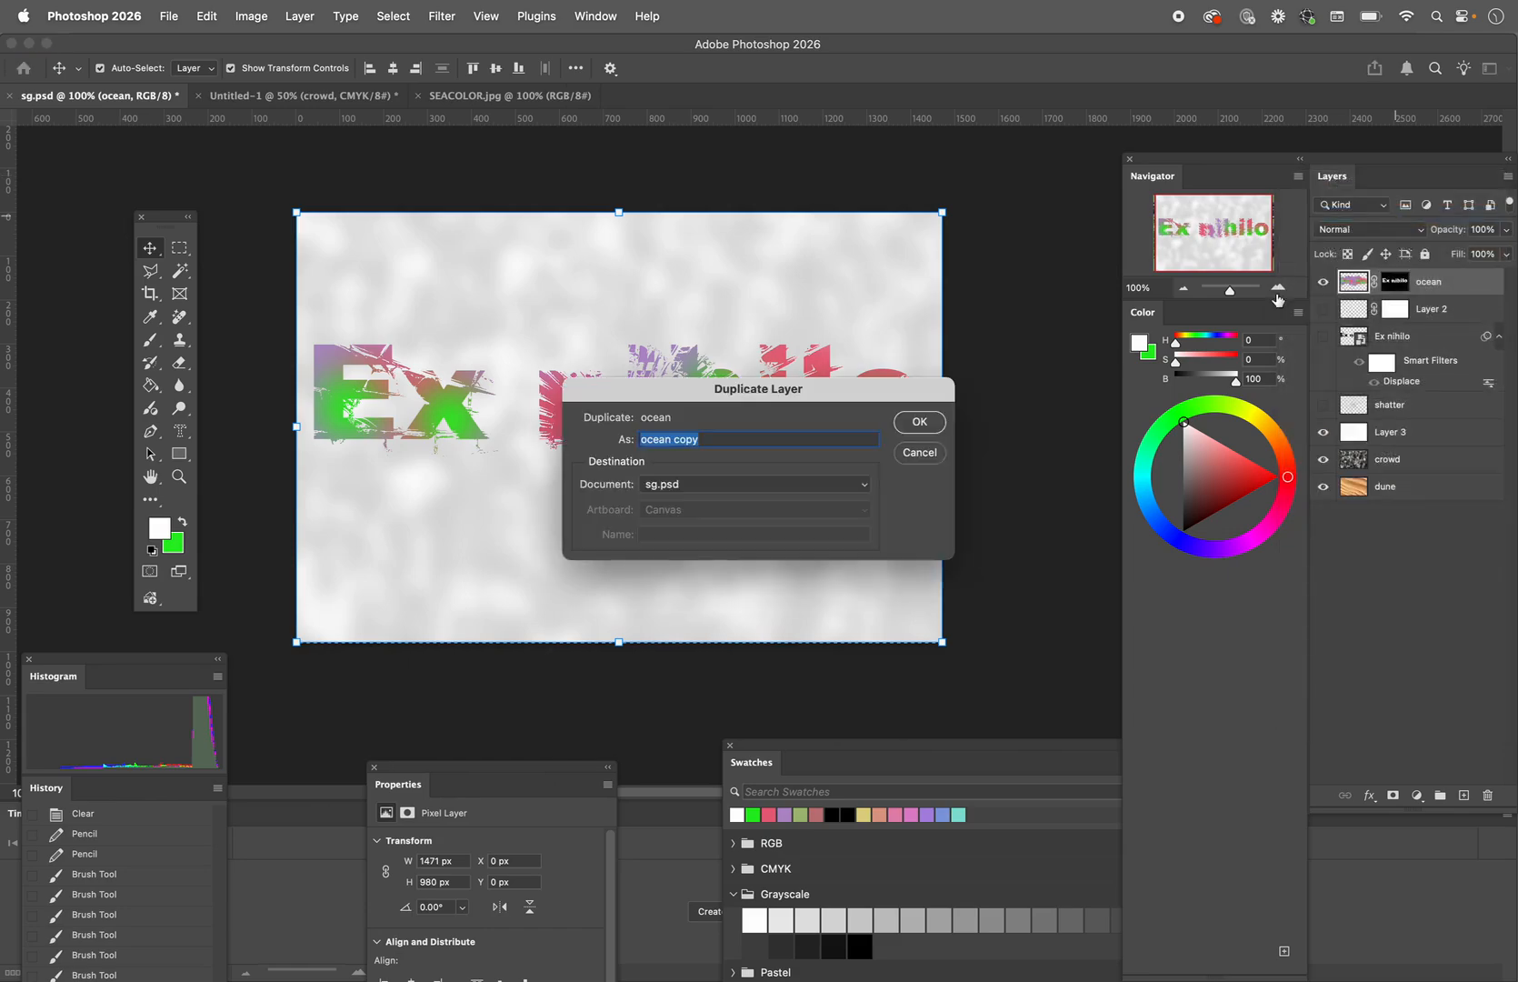
pyautogui.click(920, 422)
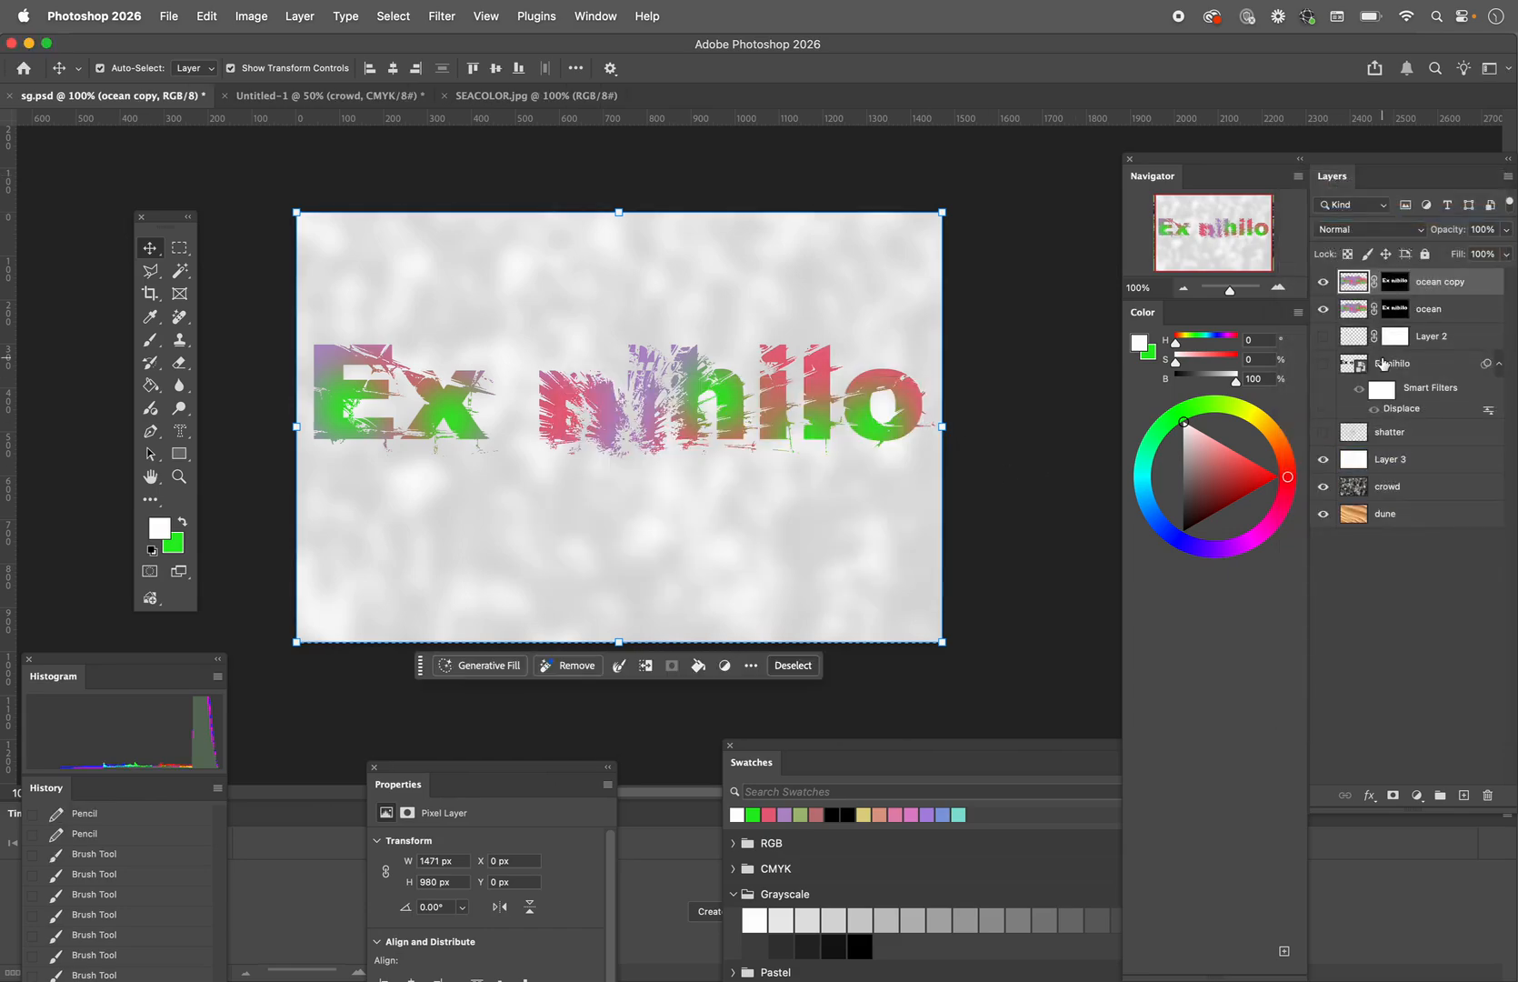
# Step: Hide the original ocean layer and apply the ocean copy layer's mask permanently to its pixels
pyautogui.click(1322, 310)
pyautogui.click(1322, 283)
pyautogui.click(1322, 284)
pyautogui.click(1396, 286)
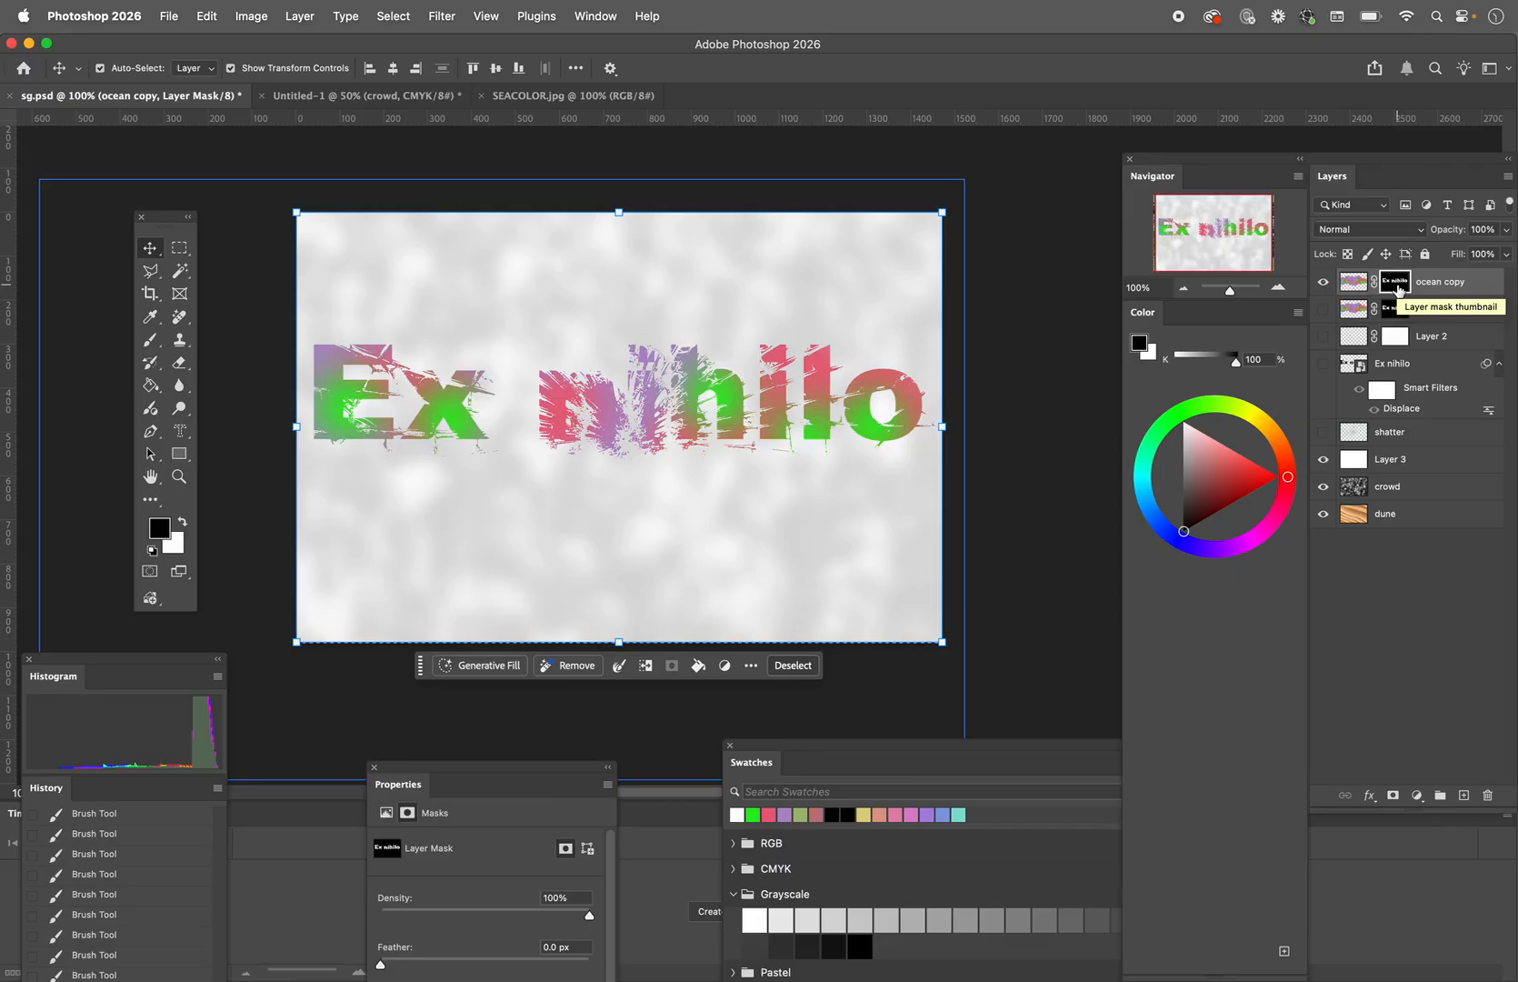
pyautogui.rightClick(1398, 289)
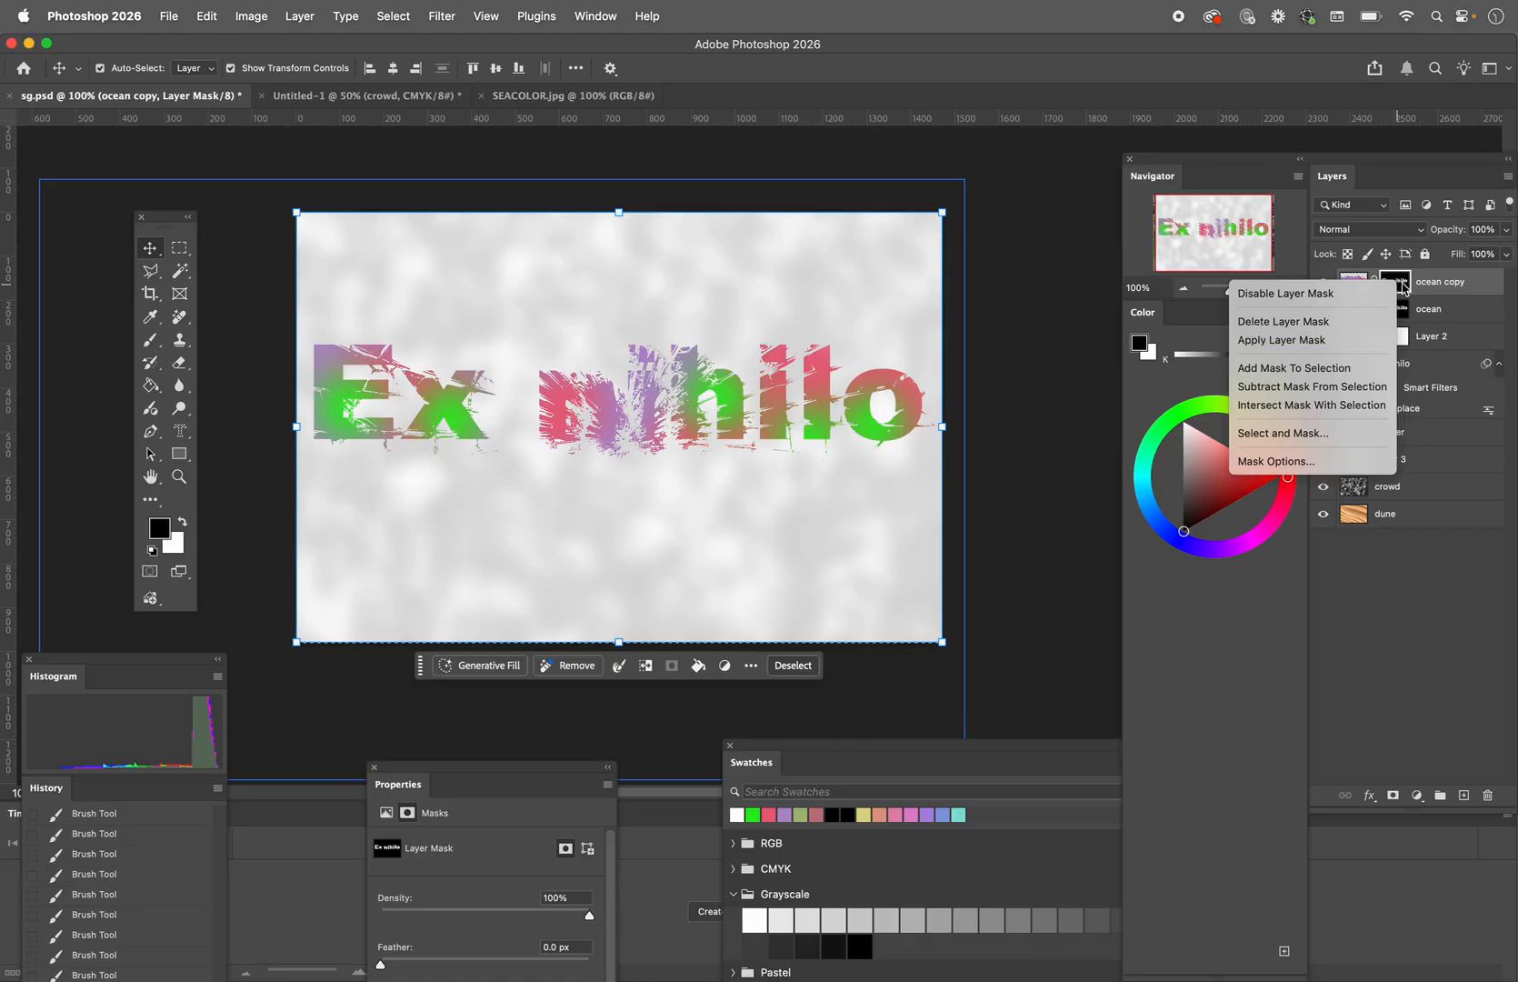
pyautogui.click(1315, 340)
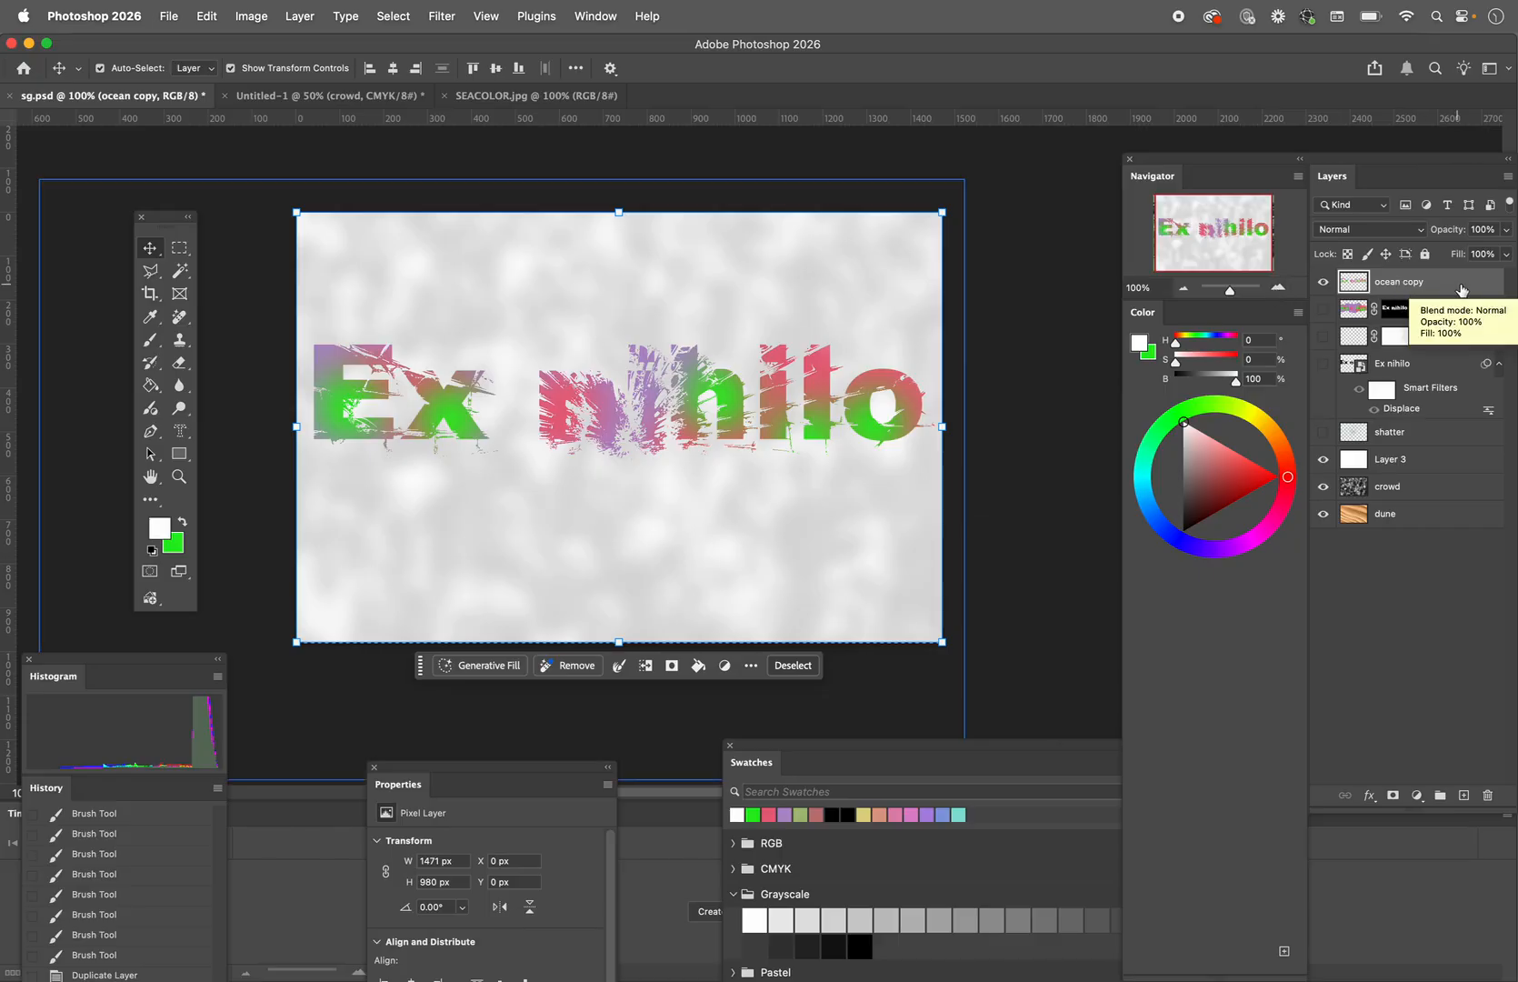
# Step: Open the layer style settings of ocean copy and enable Bevel & Emboss, keeping the text uncovered
pyautogui.moveTo(1390, 162); pyautogui.dragTo(1018, 171)
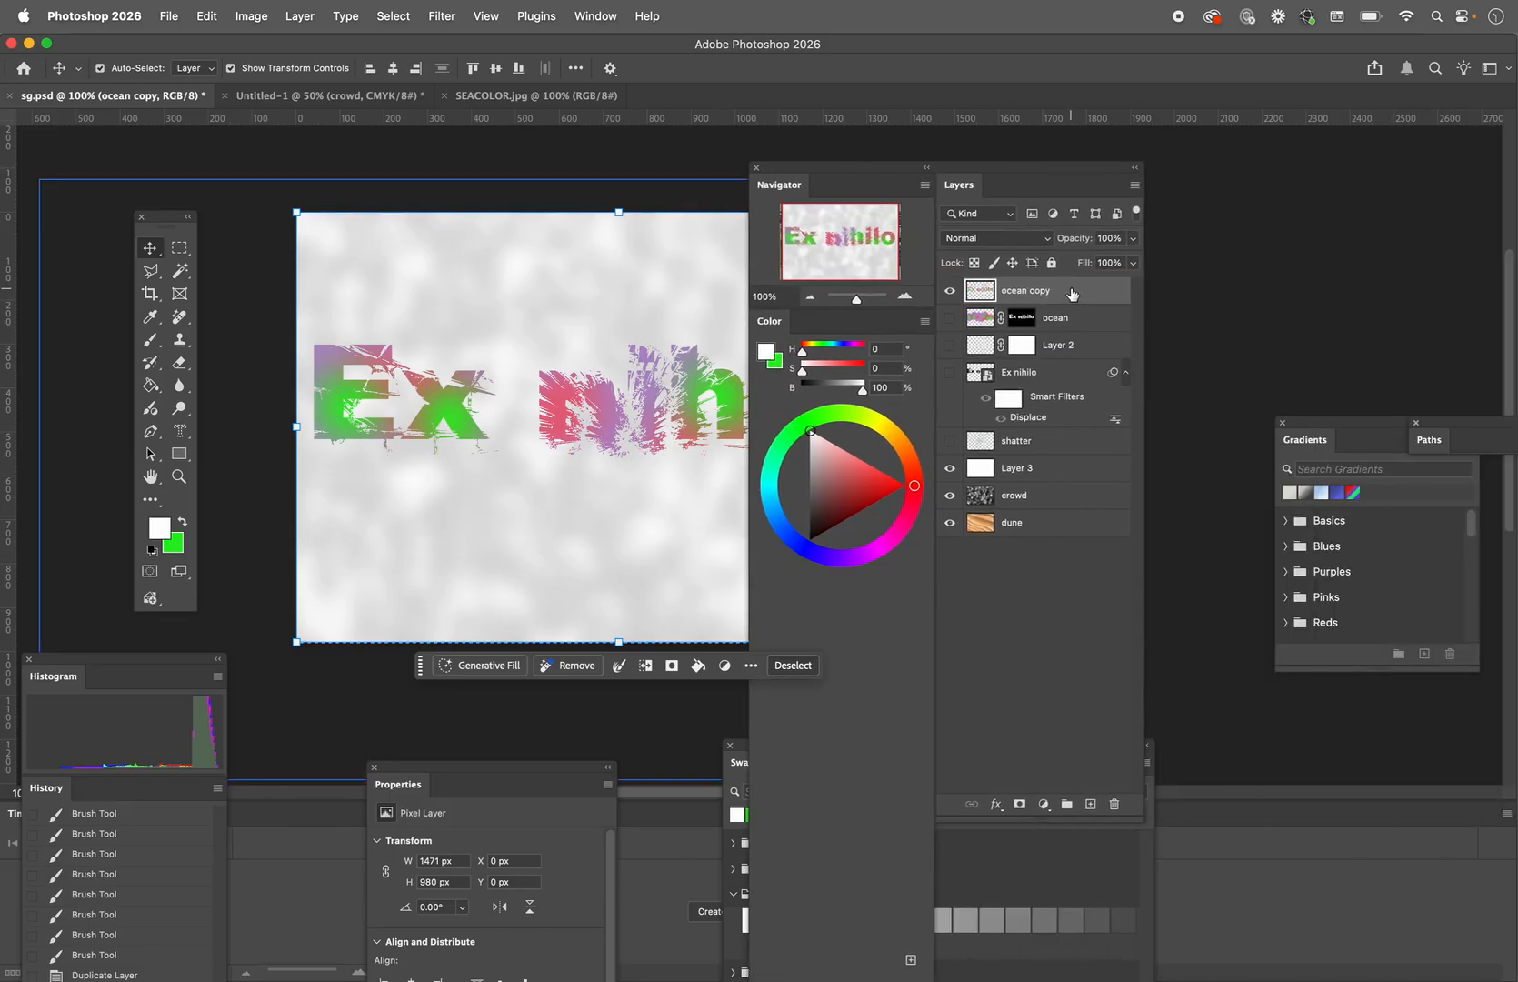
pyautogui.doubleClick(1074, 300)
pyautogui.moveTo(997, 175); pyautogui.dragTo(1262, 188)
pyautogui.moveTo(1113, 538); pyautogui.dragTo(1178, 215)
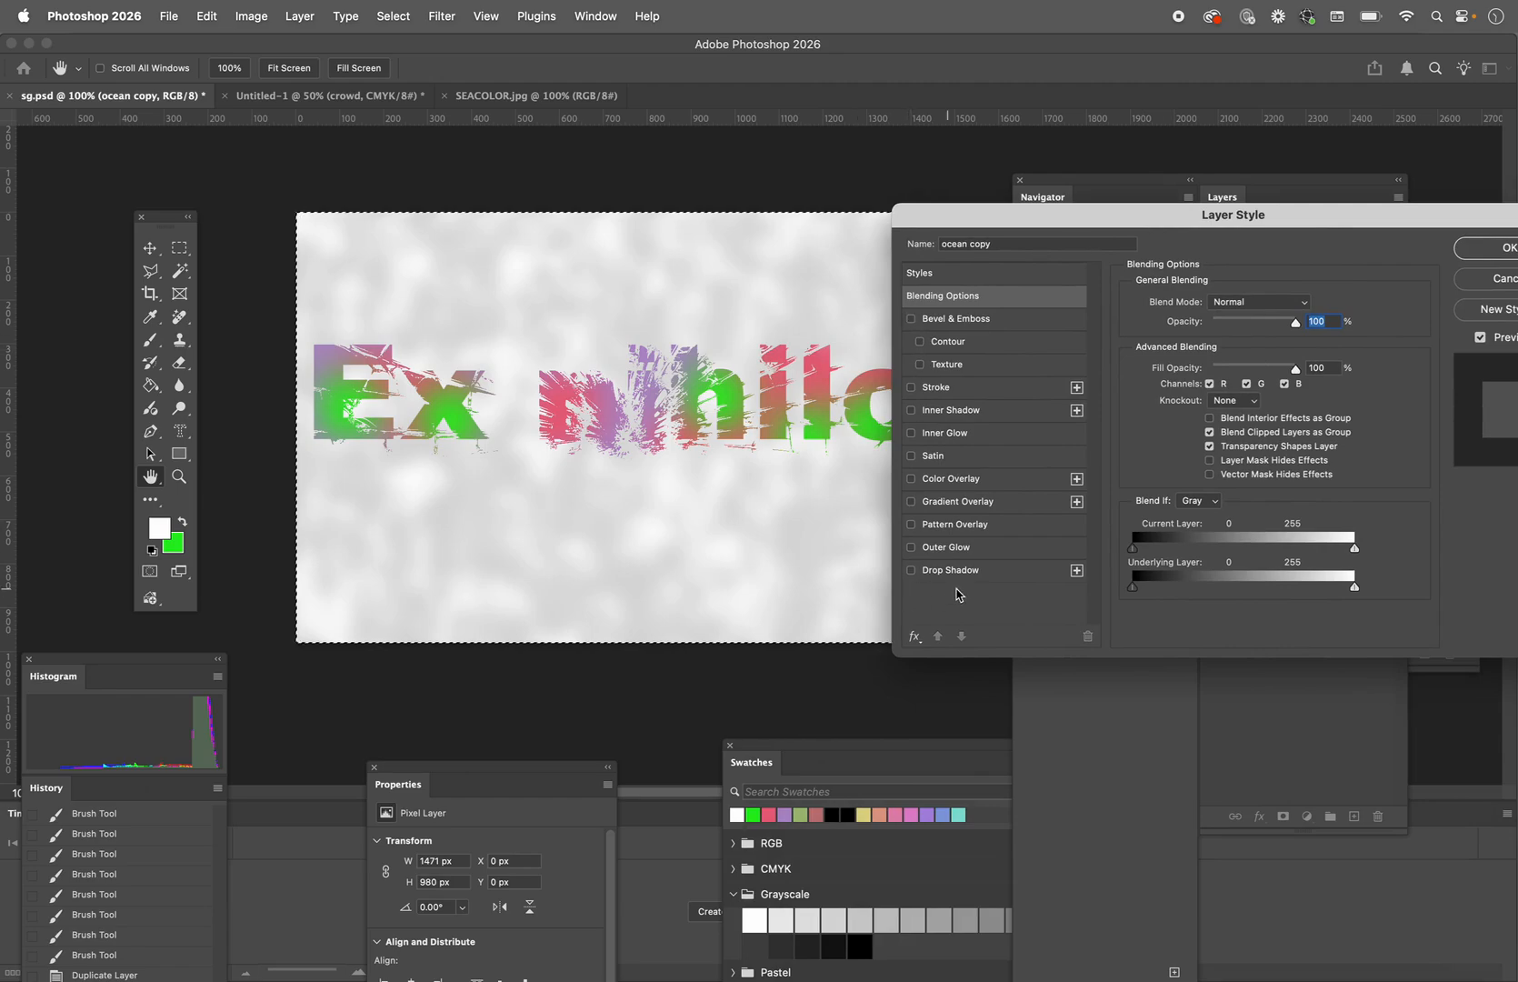
pyautogui.moveTo(941, 221); pyautogui.dragTo(1013, 215)
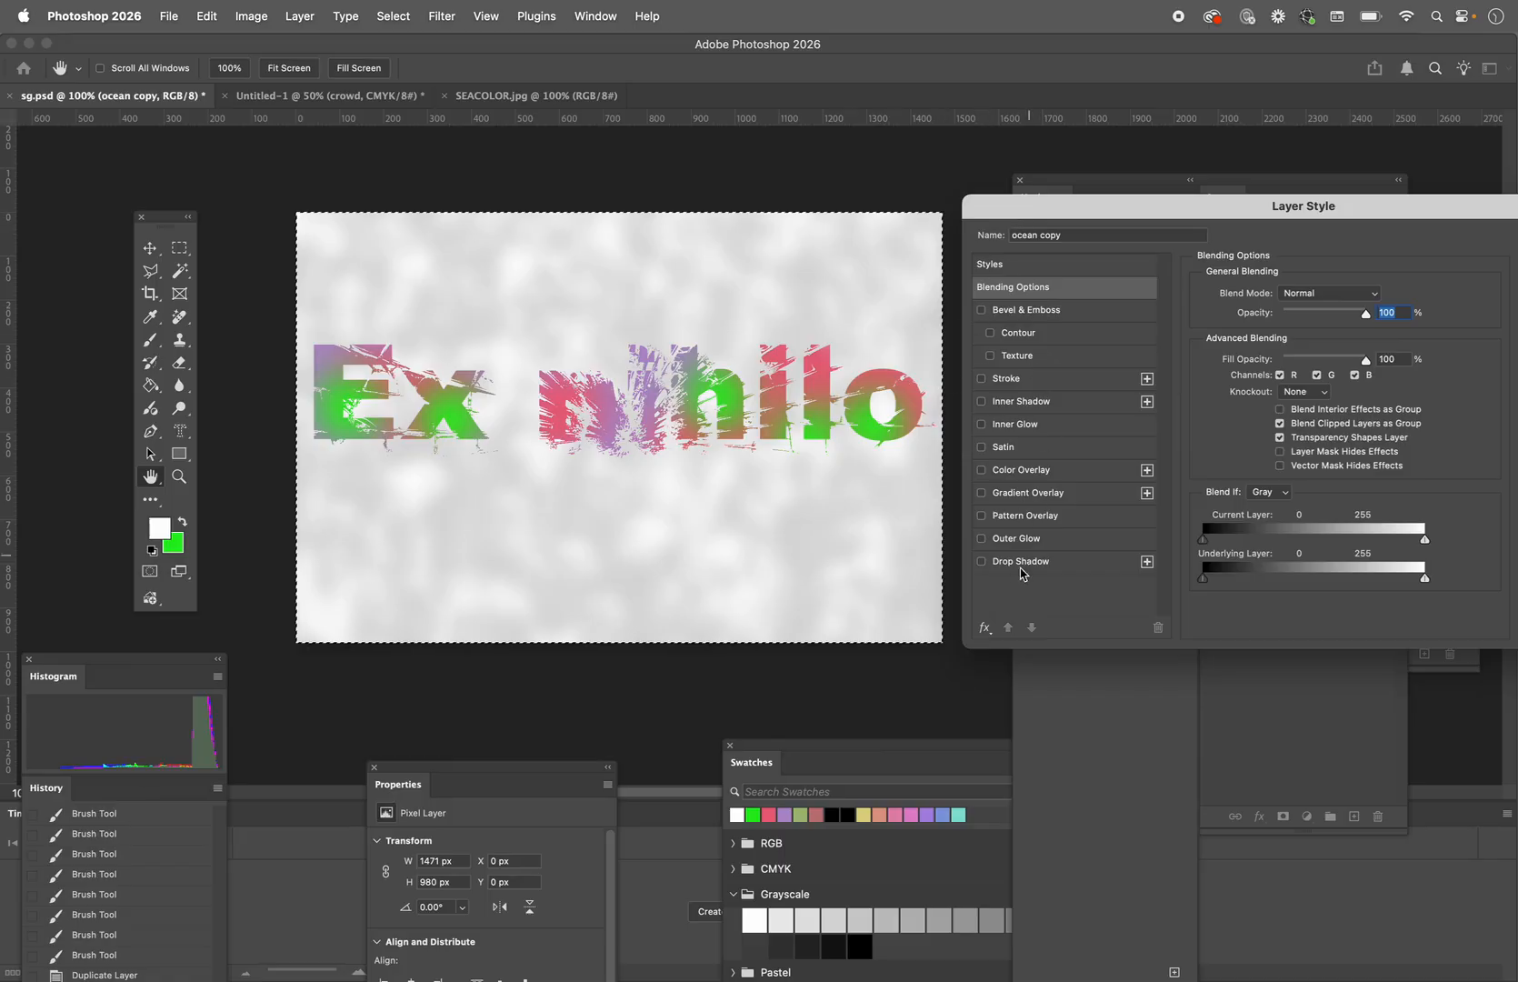
pyautogui.click(982, 310)
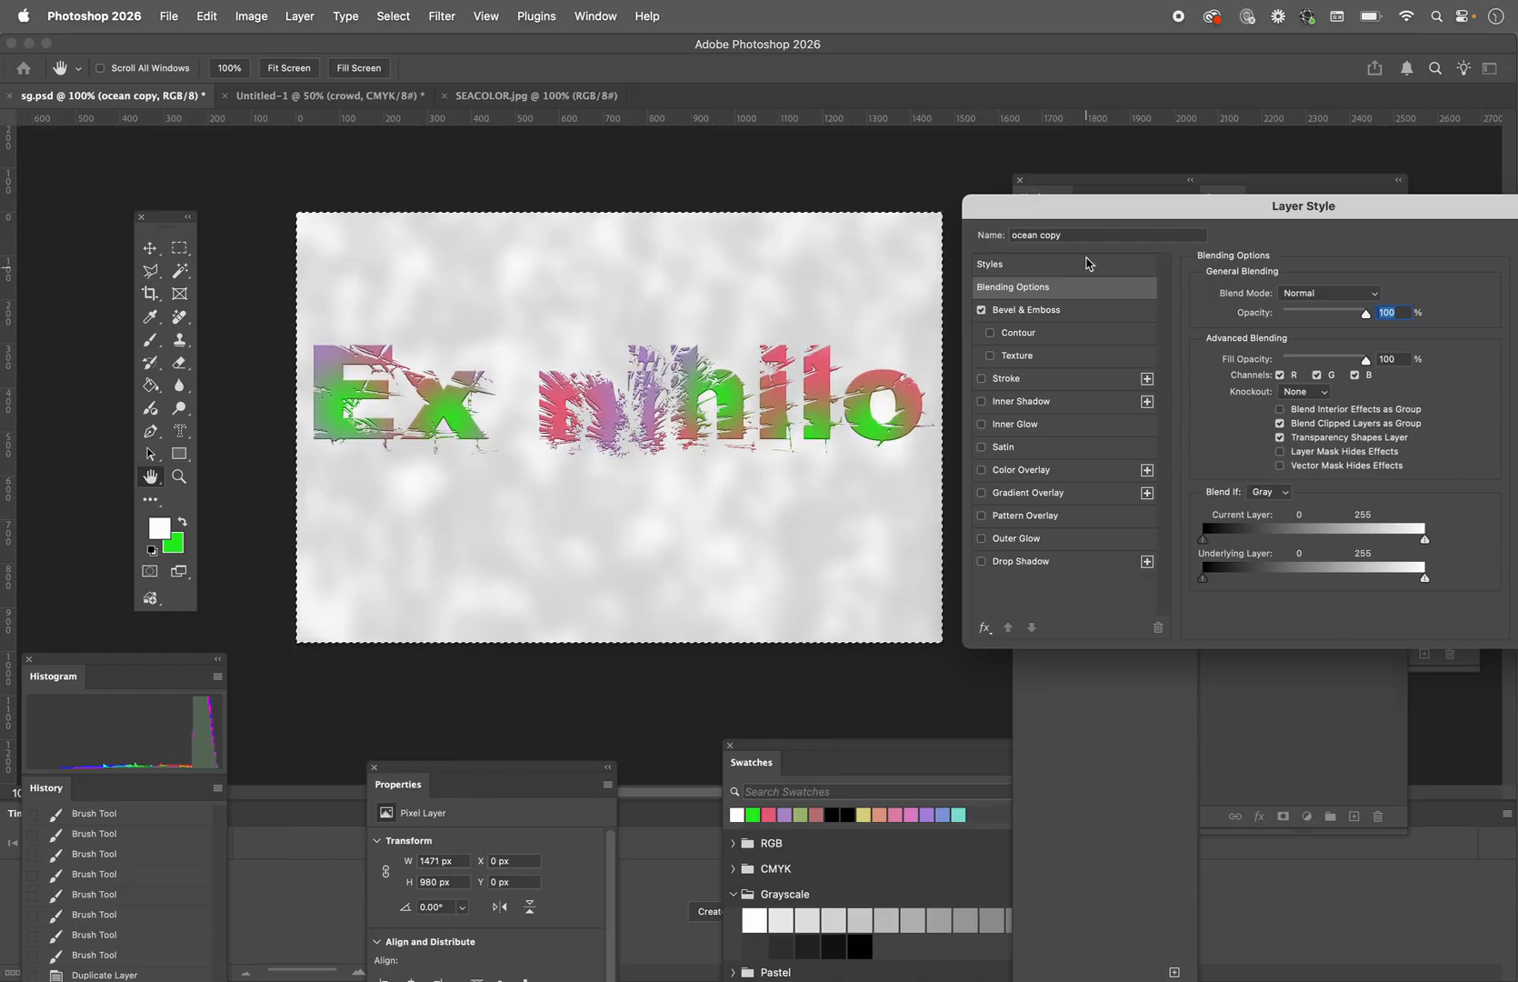
# Step: Open the Bevel & Emboss settings and set the bevel's size to 7 px and soften to 2 px
pyautogui.moveTo(1068, 203); pyautogui.dragTo(941, 202)
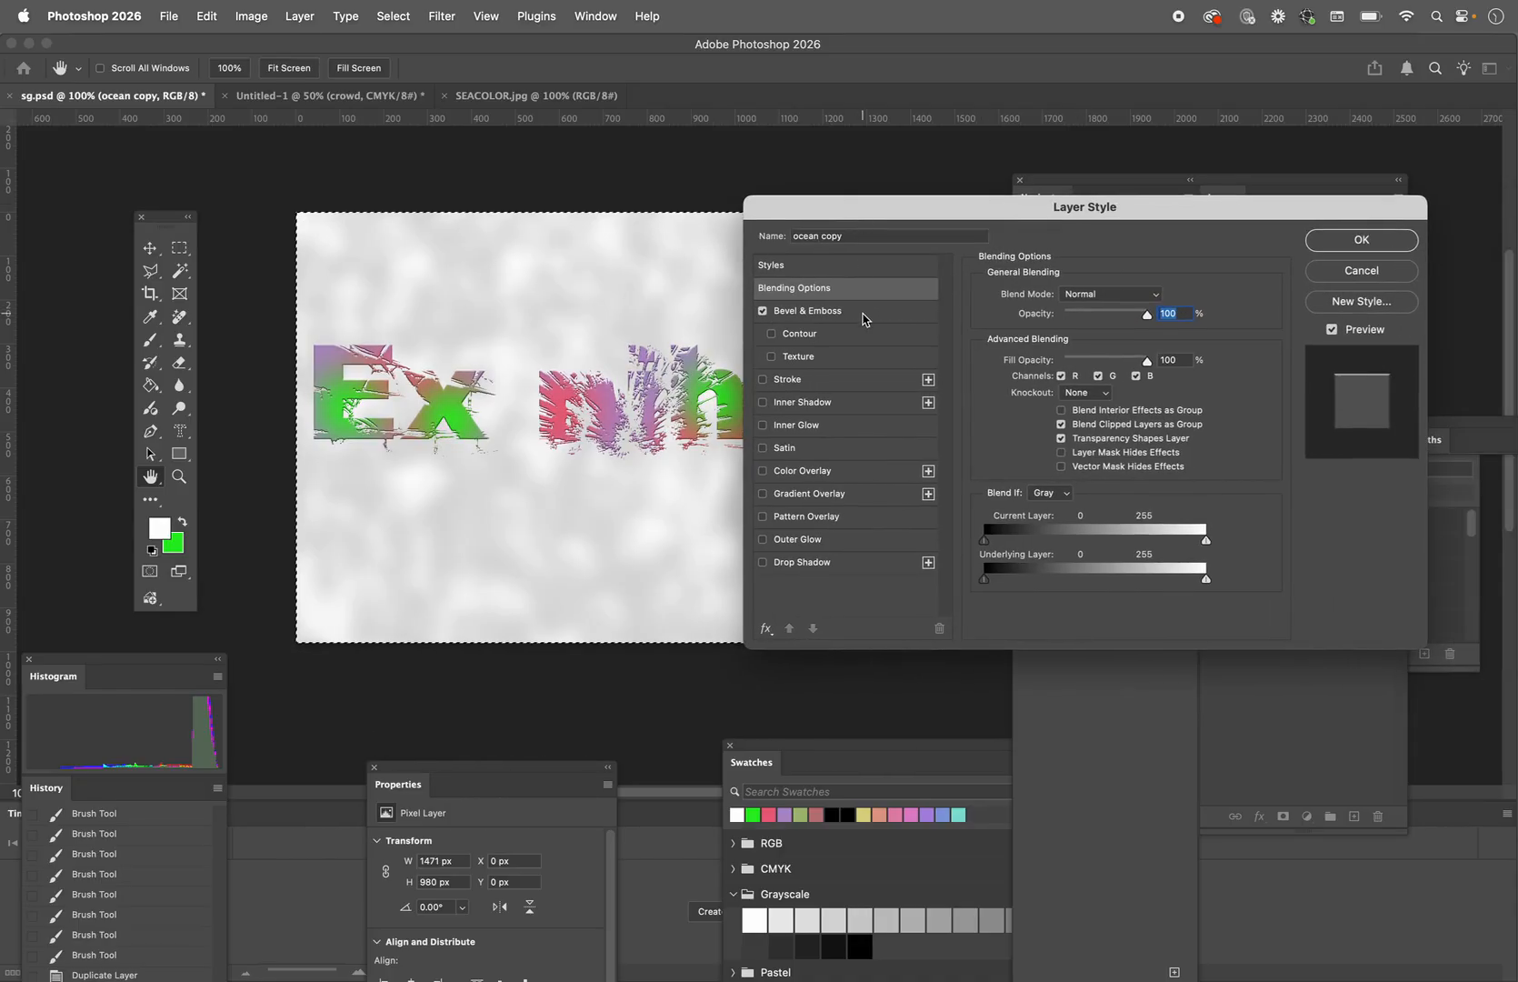
pyautogui.press('alt+super+equal')
pyautogui.press('alt+super+equal')
pyautogui.press('alt+super+equal')
pyautogui.press('alt+super+equal')
pyautogui.press('alt+super+equal')
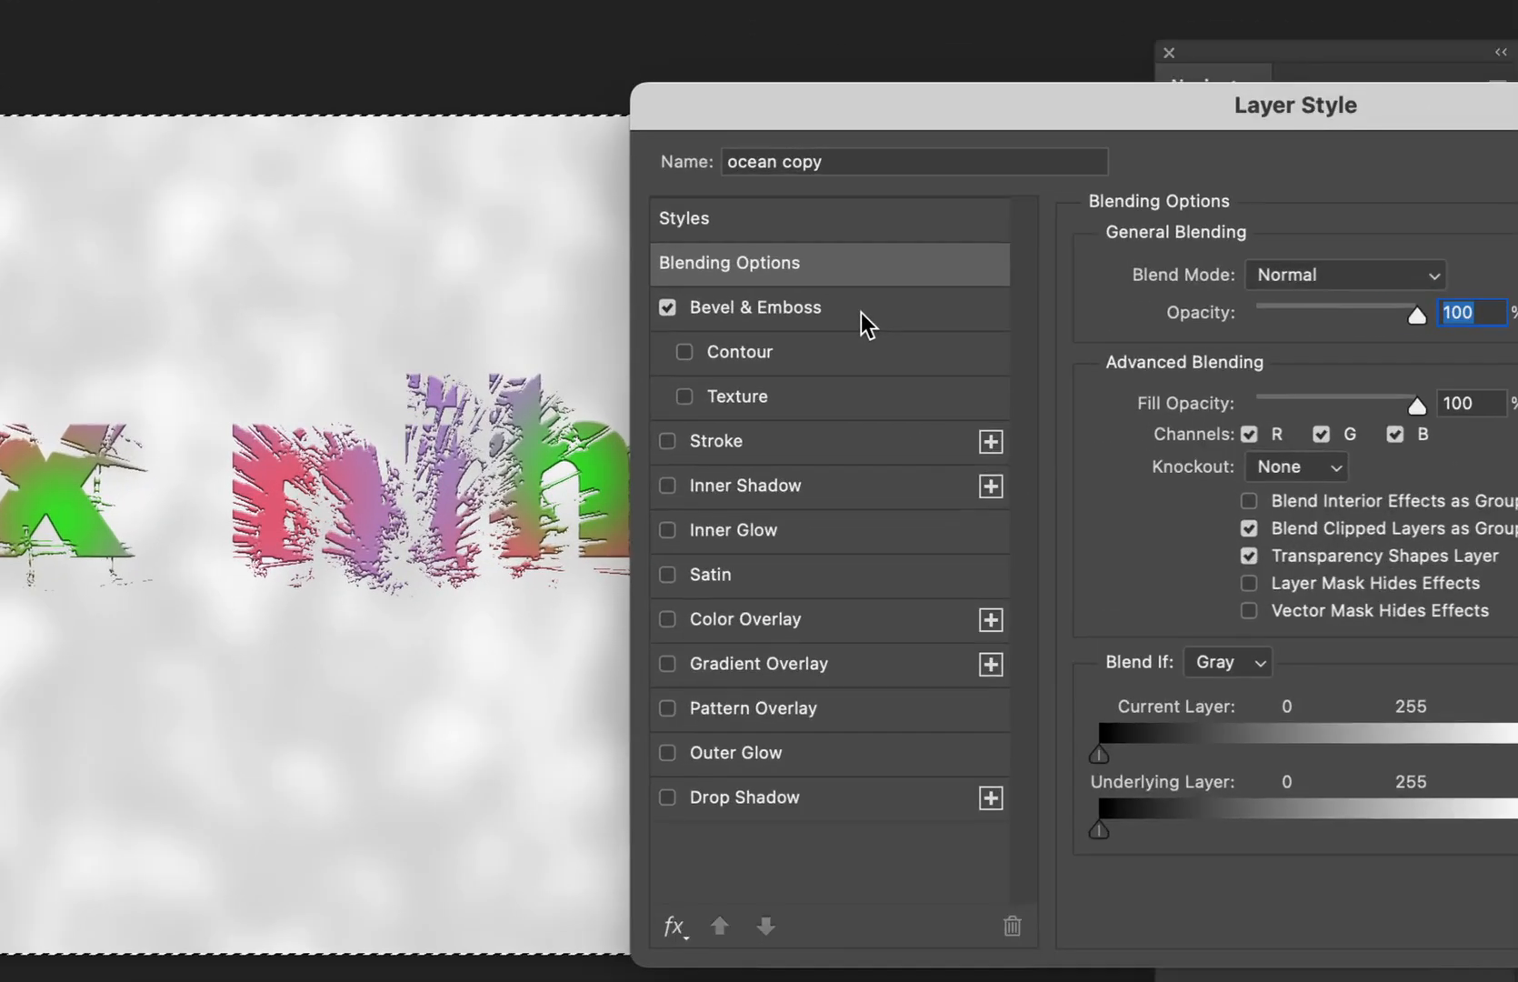
pyautogui.moveTo(965, 79); pyautogui.dragTo(779, 77)
pyautogui.click(705, 318)
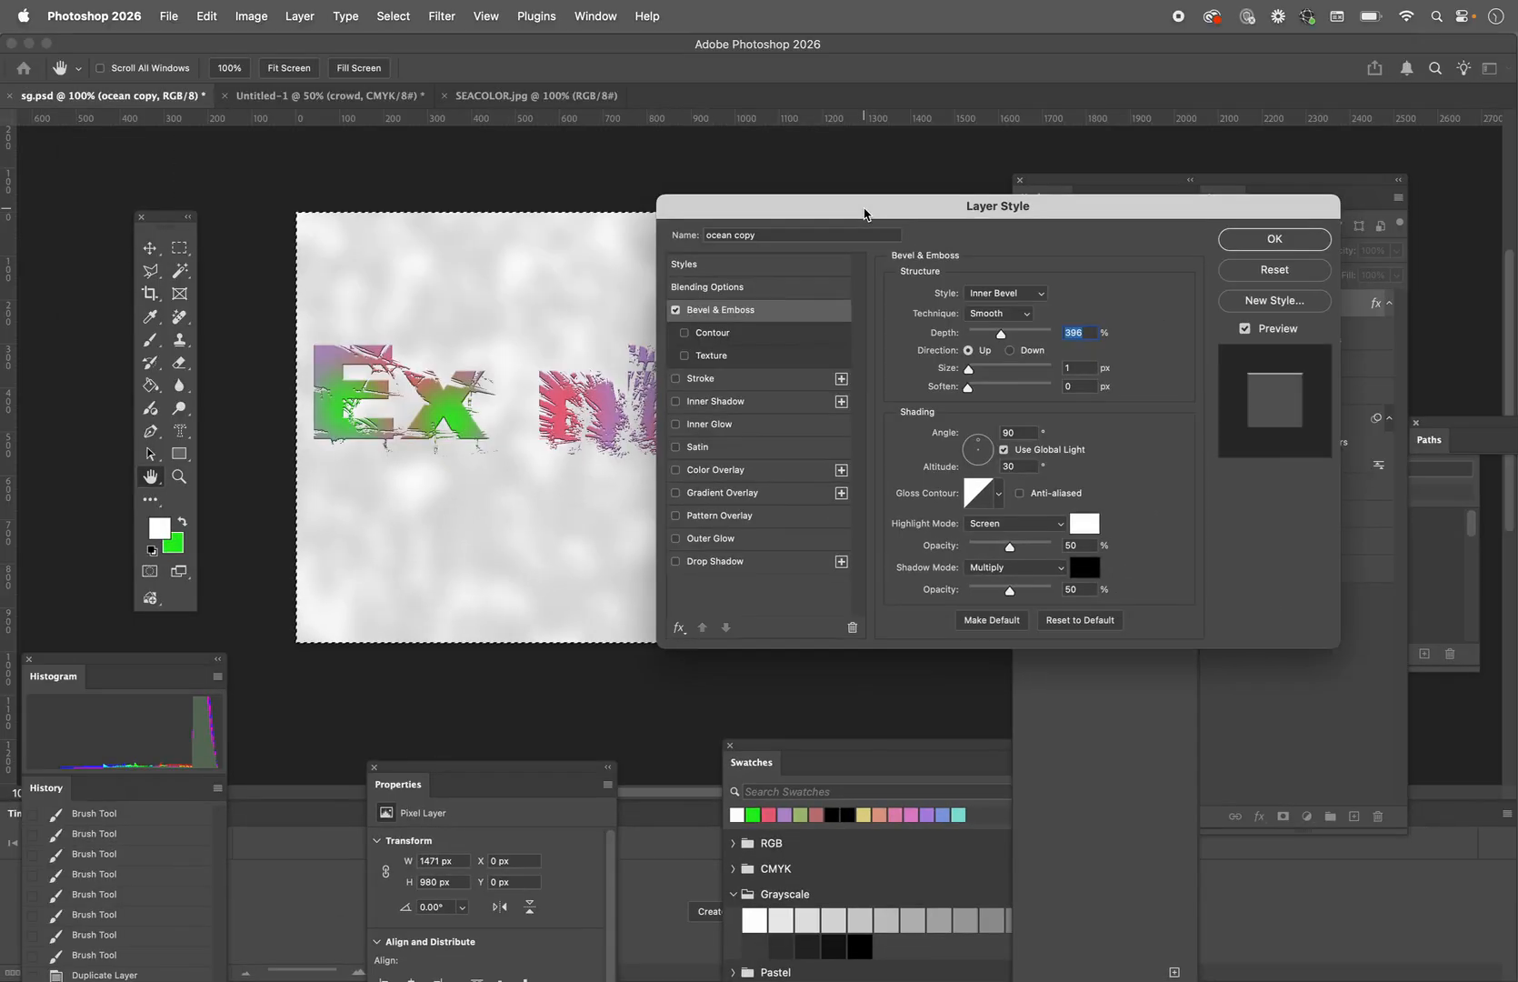
pyautogui.moveTo(864, 214); pyautogui.dragTo(1051, 217)
pyautogui.moveTo(1156, 373); pyautogui.dragTo(1162, 372)
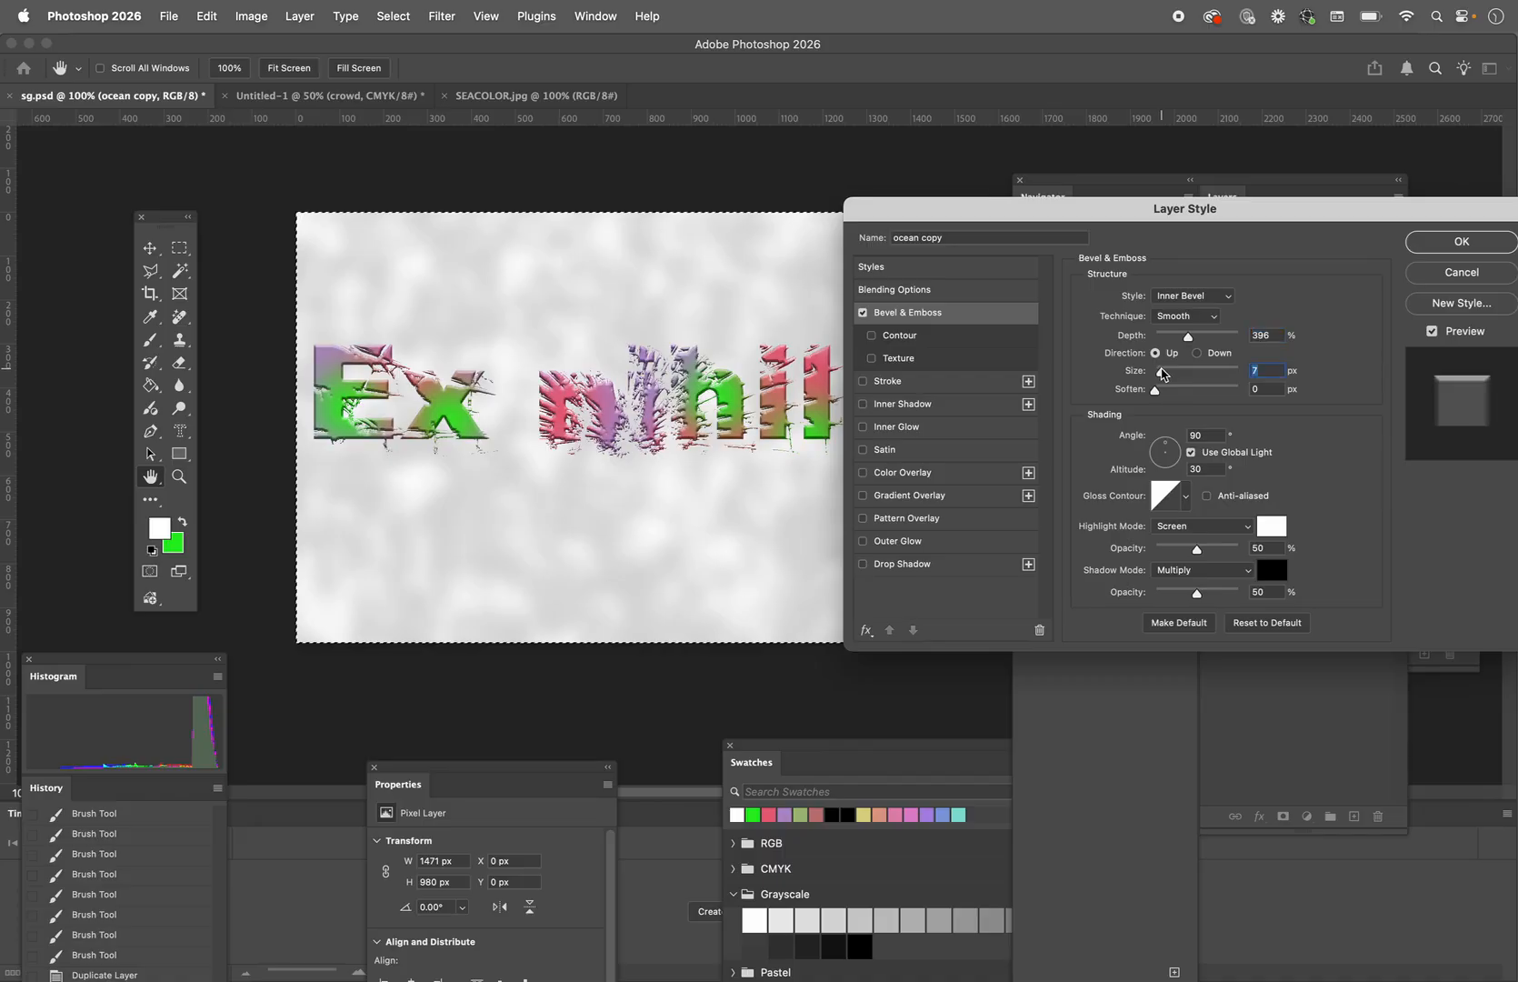
pyautogui.moveTo(1155, 389)
pyautogui.mouseDown()
pyautogui.moveTo(1198, 394)
pyautogui.moveTo(1167, 390)
pyautogui.mouseUp()
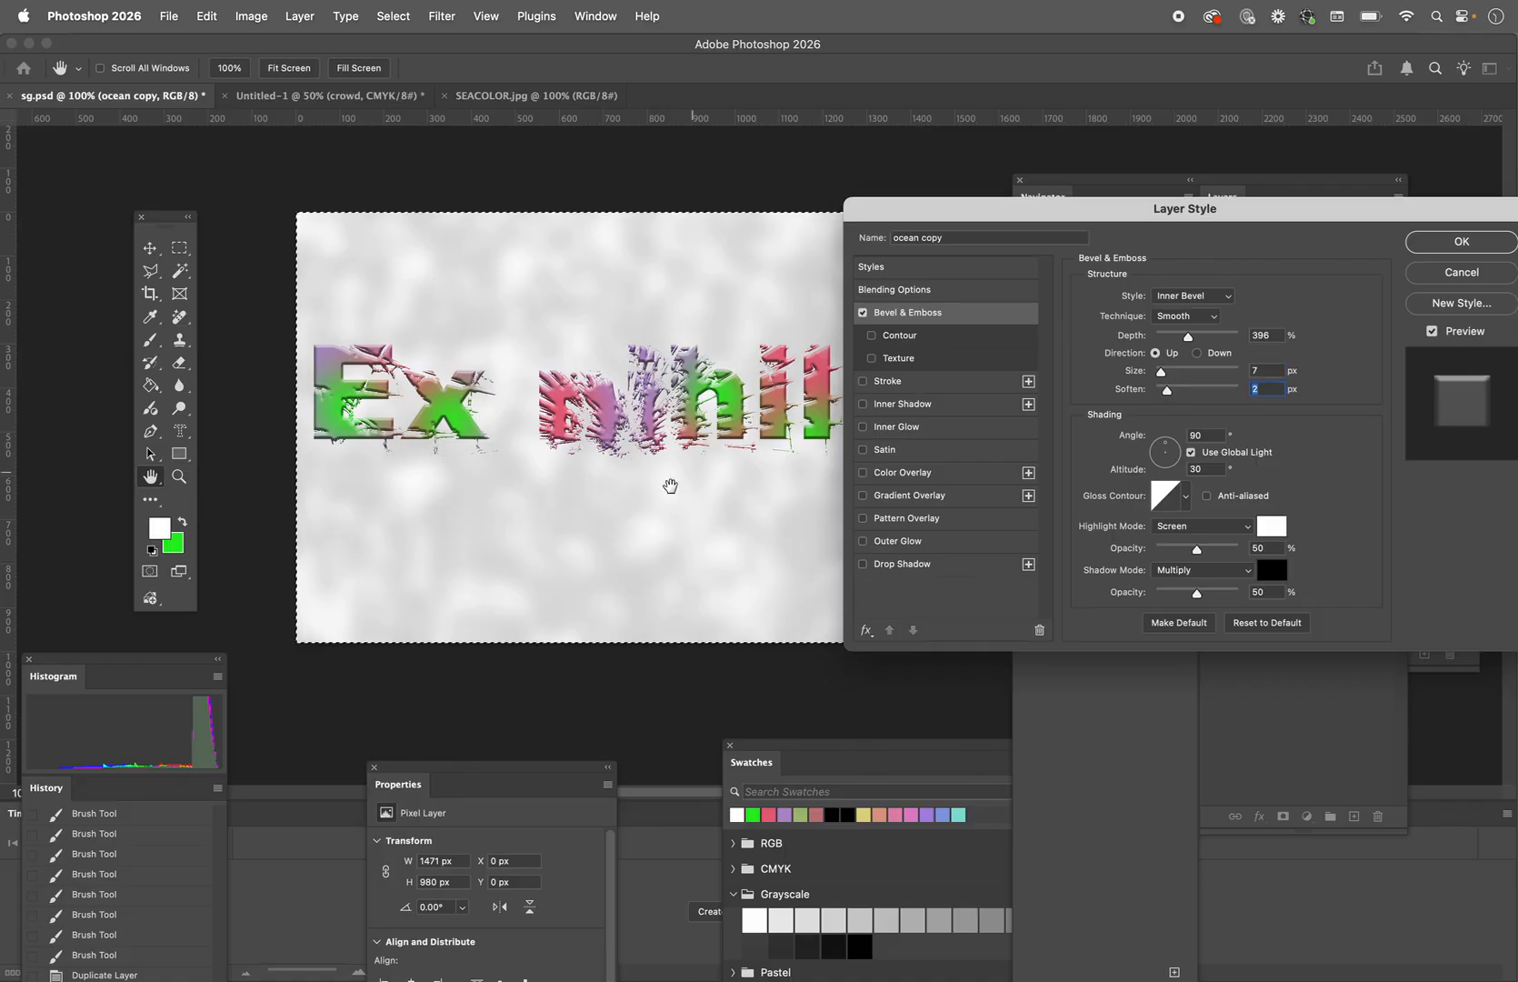
# Step: Set the bevel's depth to 459% and try the Chisel Hard technique before choosing Chisel Soft
pyautogui.moveTo(902, 221); pyautogui.dragTo(975, 219)
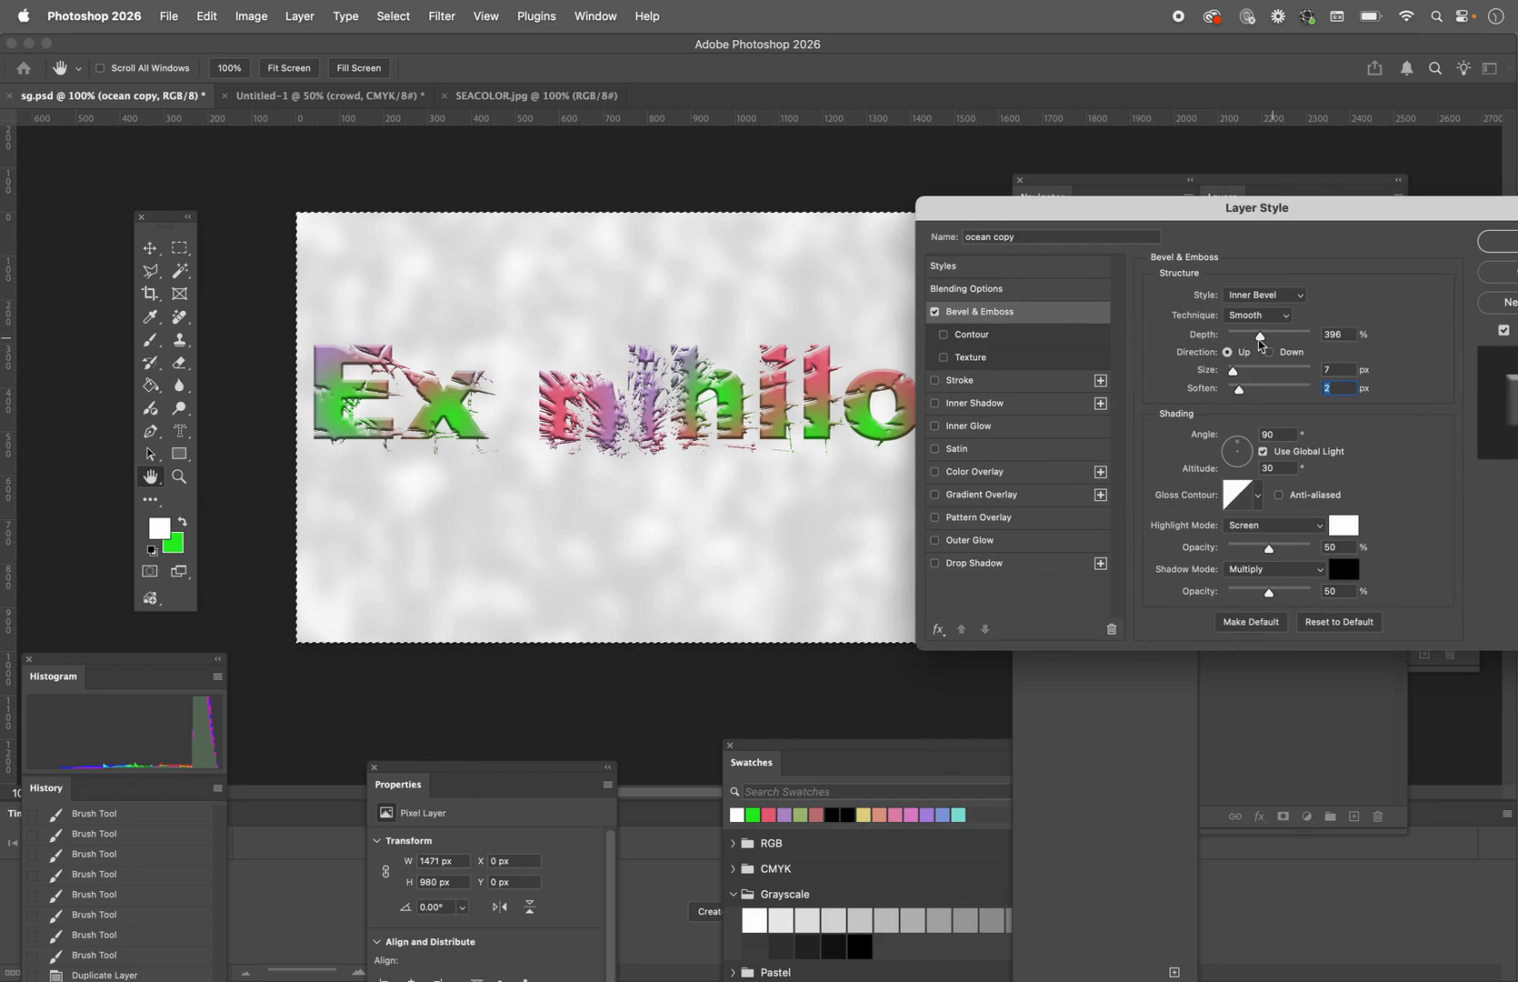
pyautogui.moveTo(1262, 336)
pyautogui.mouseDown()
pyautogui.moveTo(1320, 340)
pyautogui.moveTo(1226, 333)
pyautogui.moveTo(1290, 337)
pyautogui.moveTo(1265, 336)
pyautogui.mouseUp()
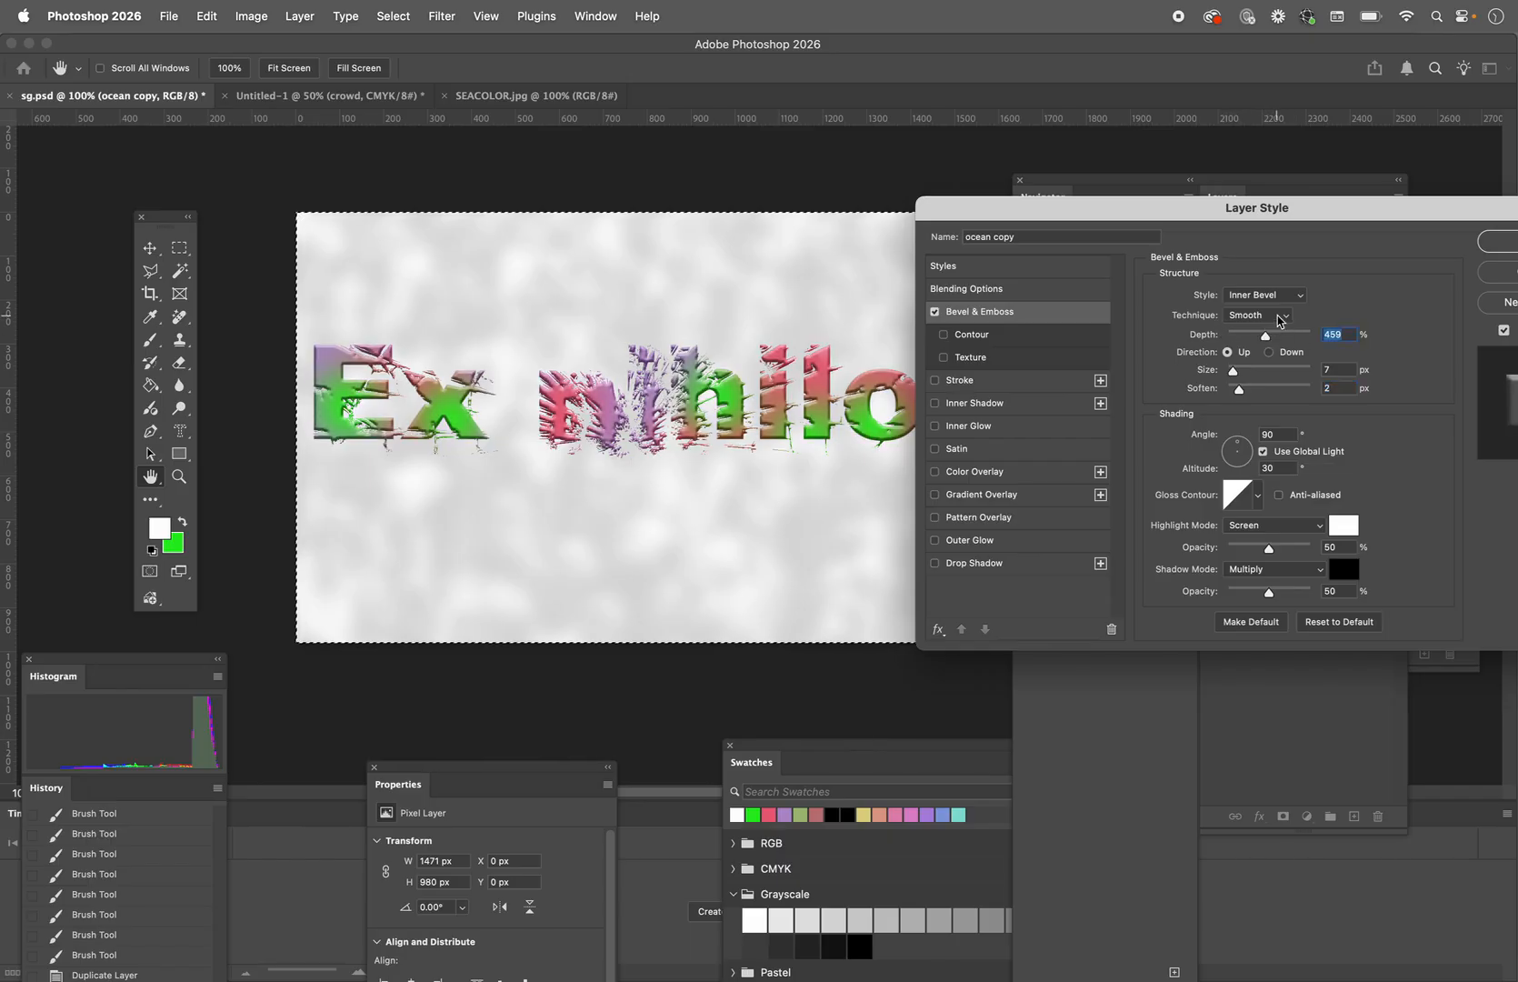
pyautogui.click(1278, 318)
pyautogui.click(1275, 335)
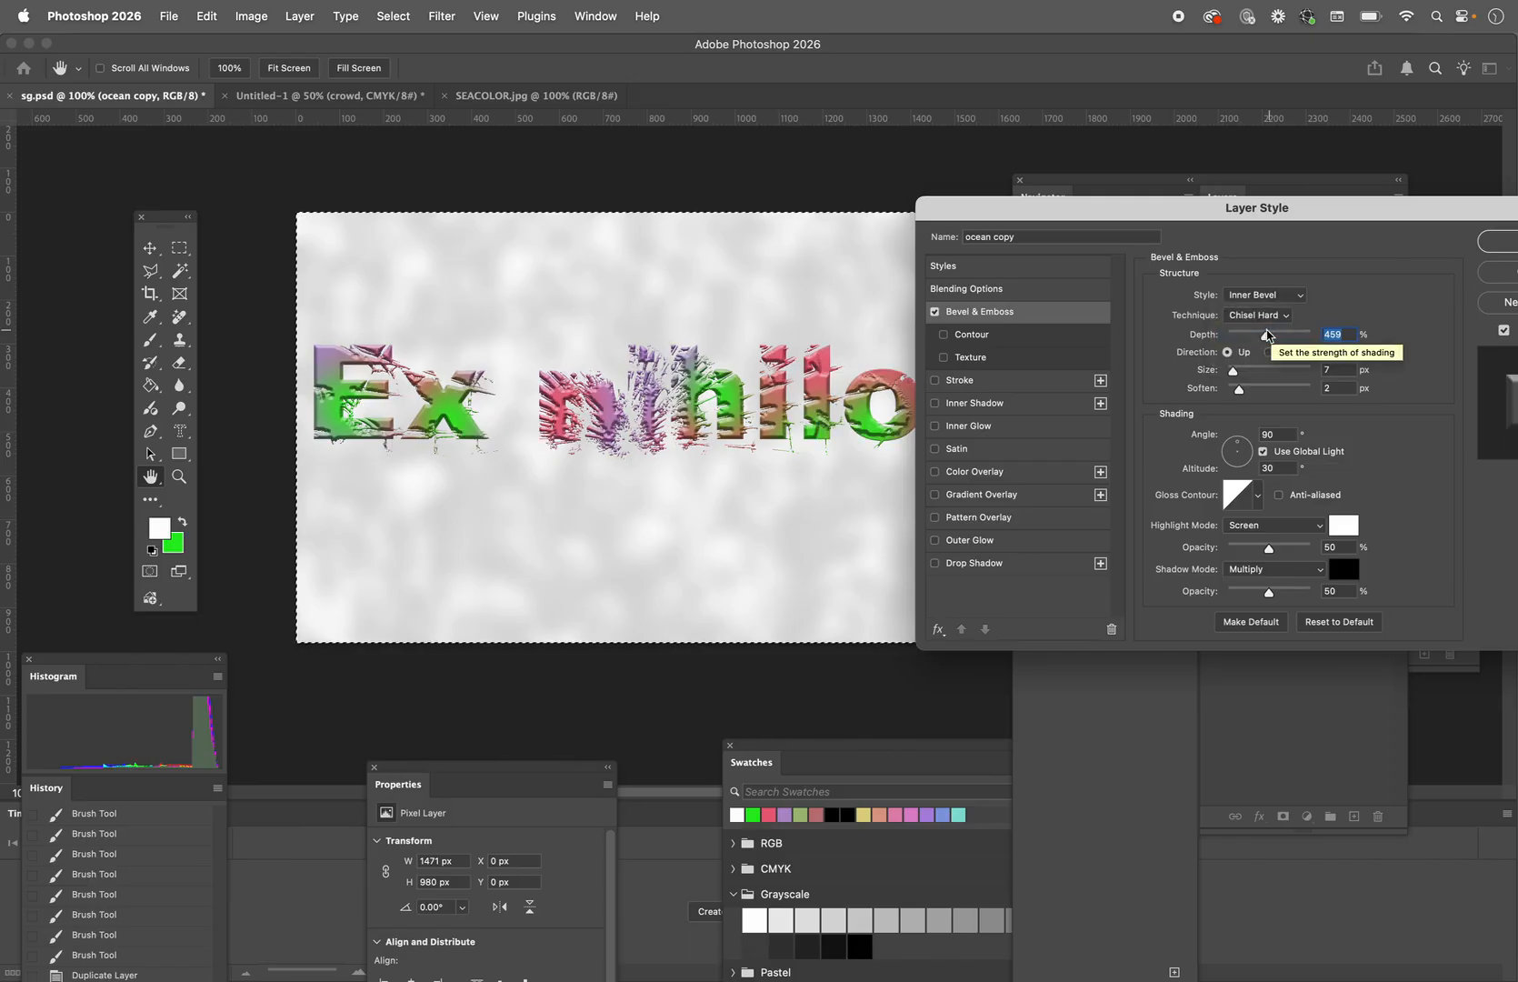
pyautogui.click(1258, 314)
pyautogui.click(1261, 336)
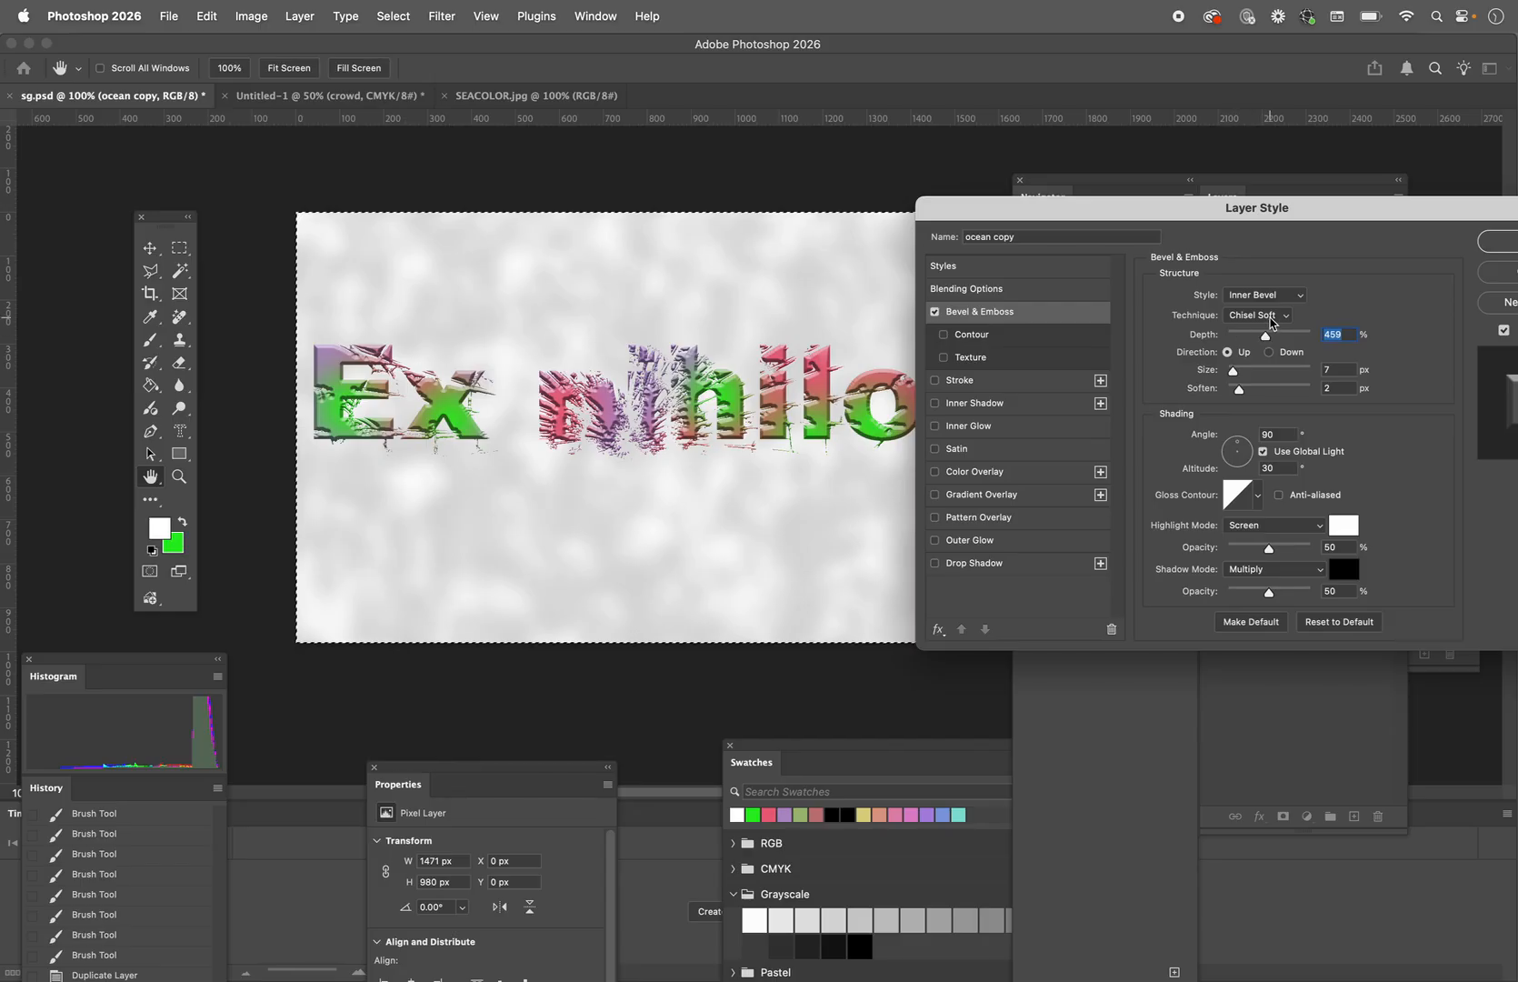
# Step: Change the bevel technique to Smooth and keep the whole Ex nihilo text uncovered by the layer style settings
pyautogui.click(1261, 316)
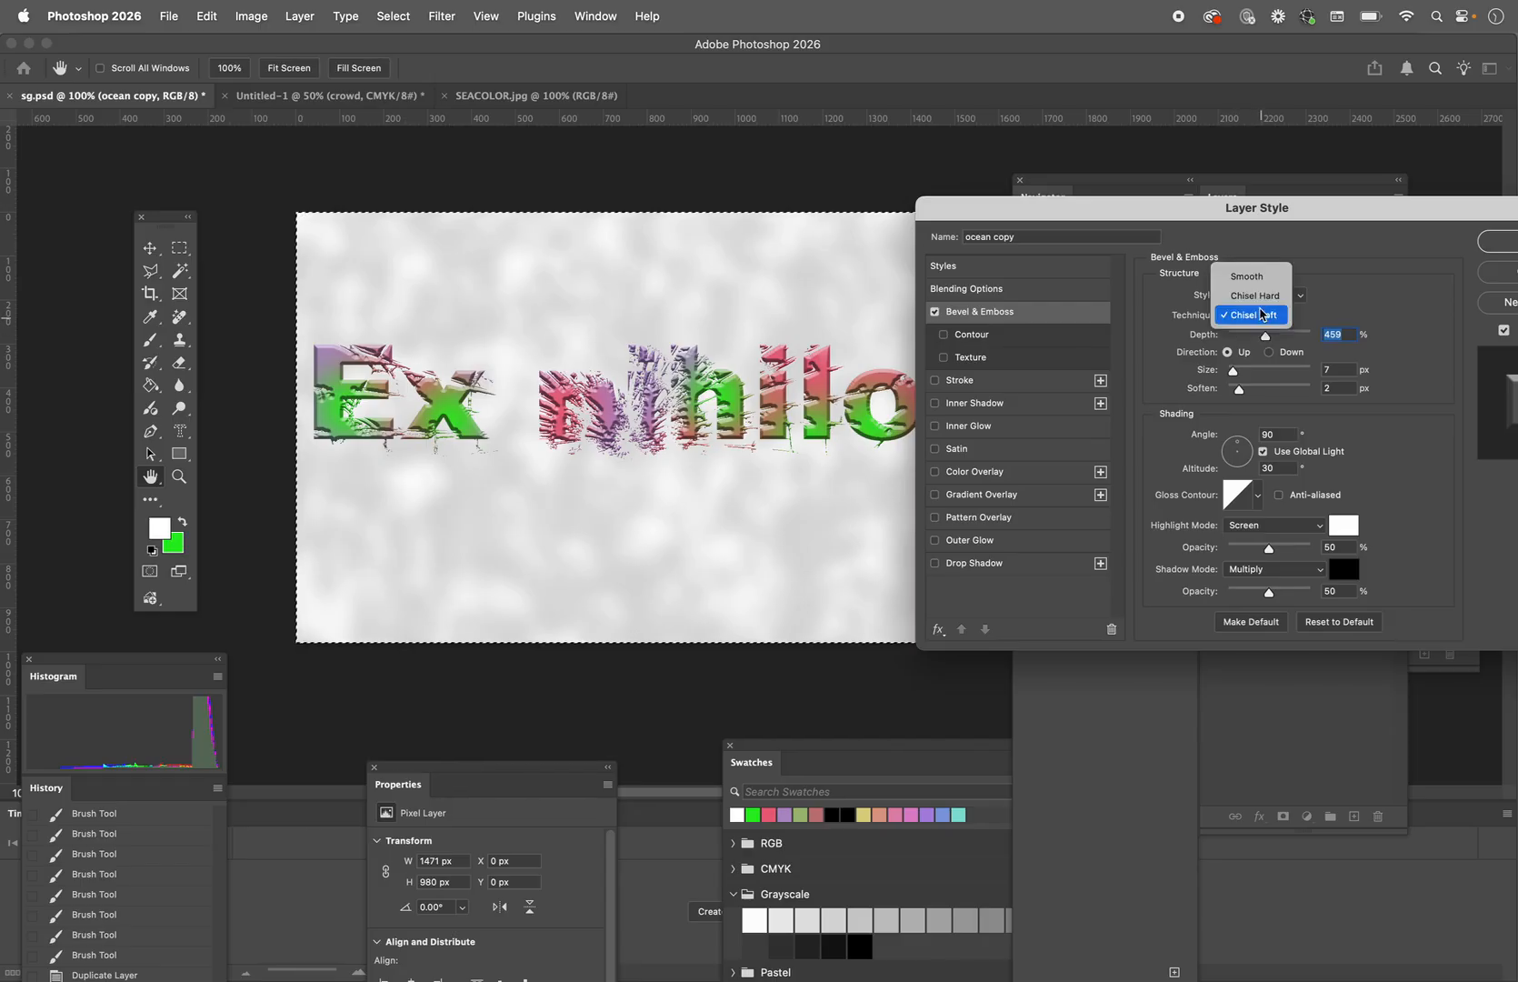
pyautogui.click(1250, 276)
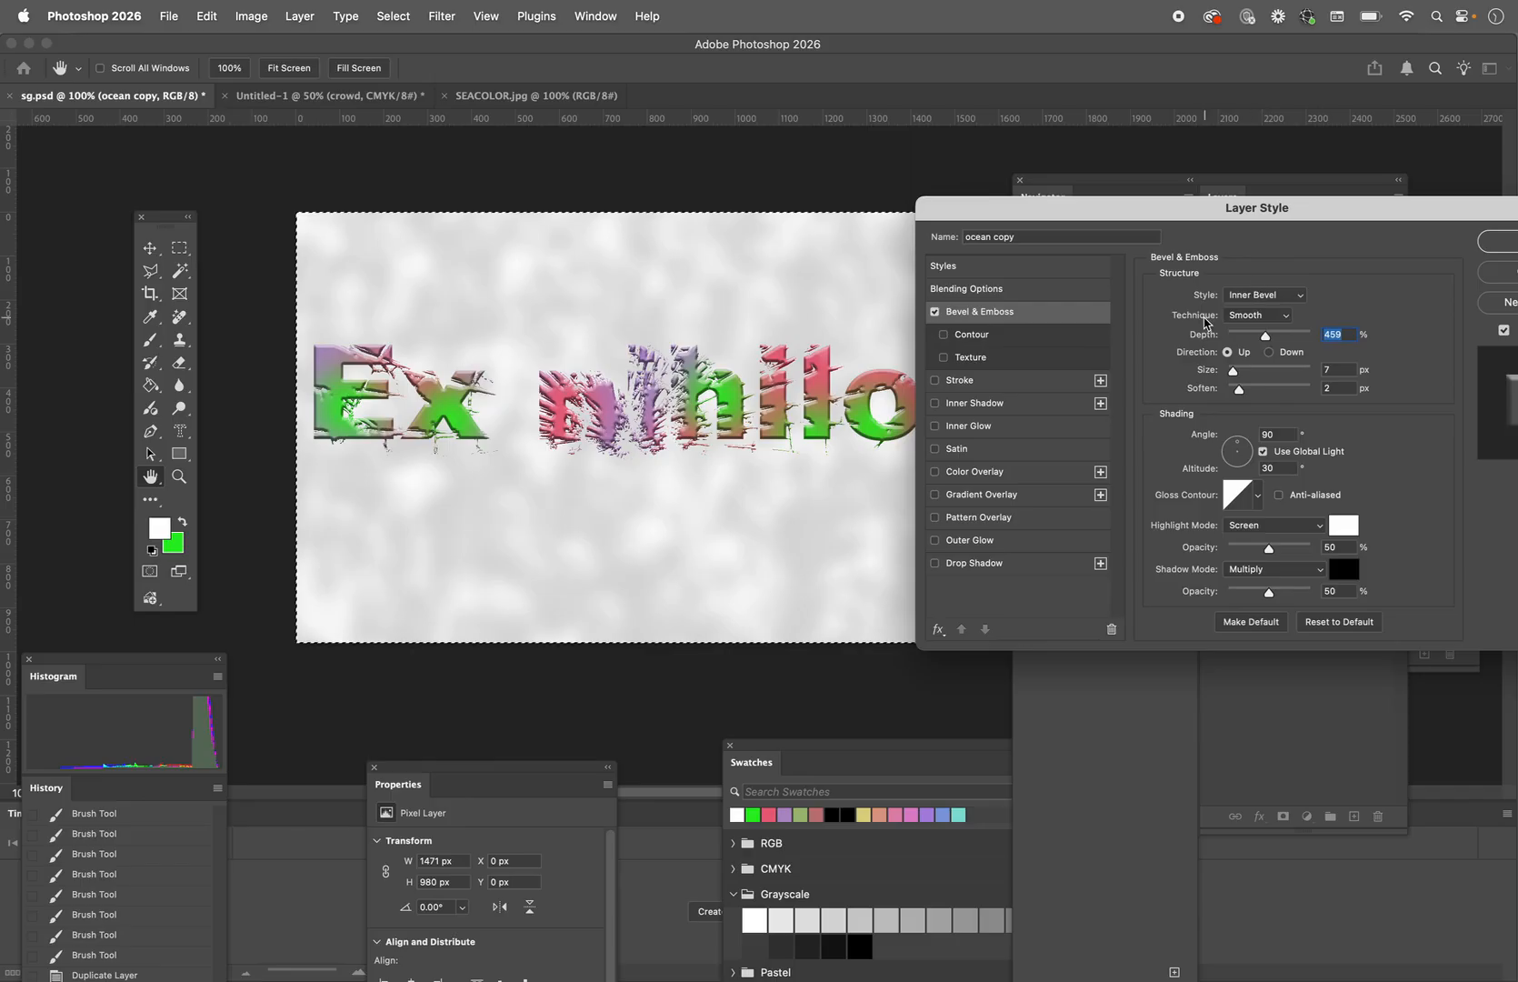
pyautogui.moveTo(1212, 218); pyautogui.dragTo(1278, 223)
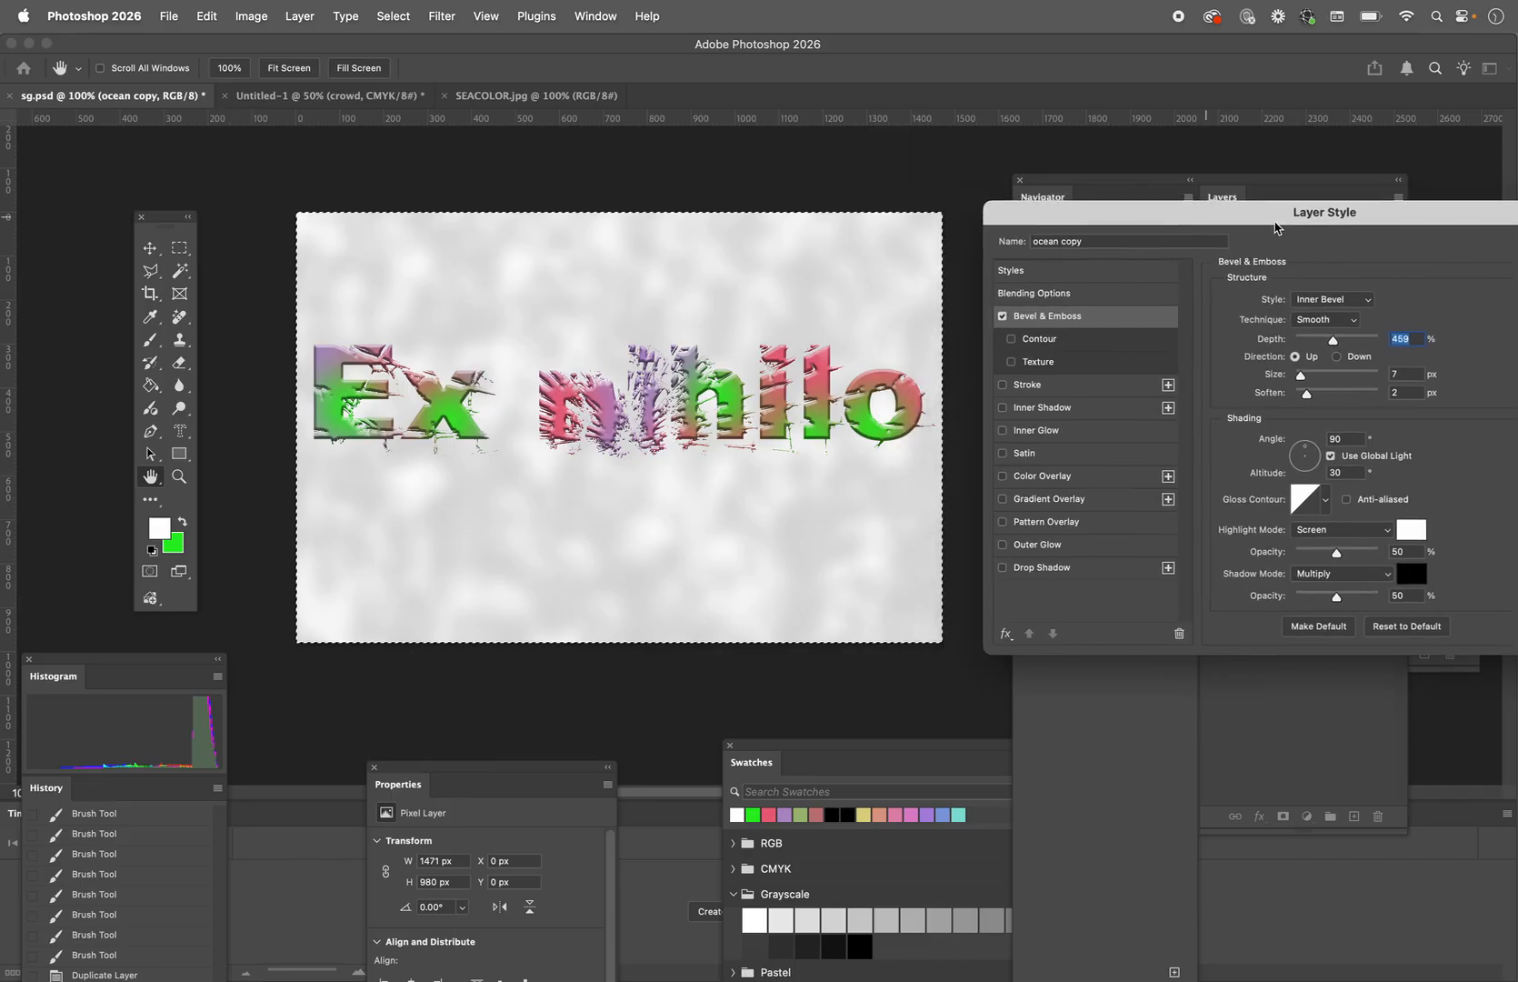
# Step: Try the Emboss, Pillow Emboss, Stroke Emboss and Outer Bevel styles on the text before returning to Inner Bevel
pyautogui.click(1323, 301)
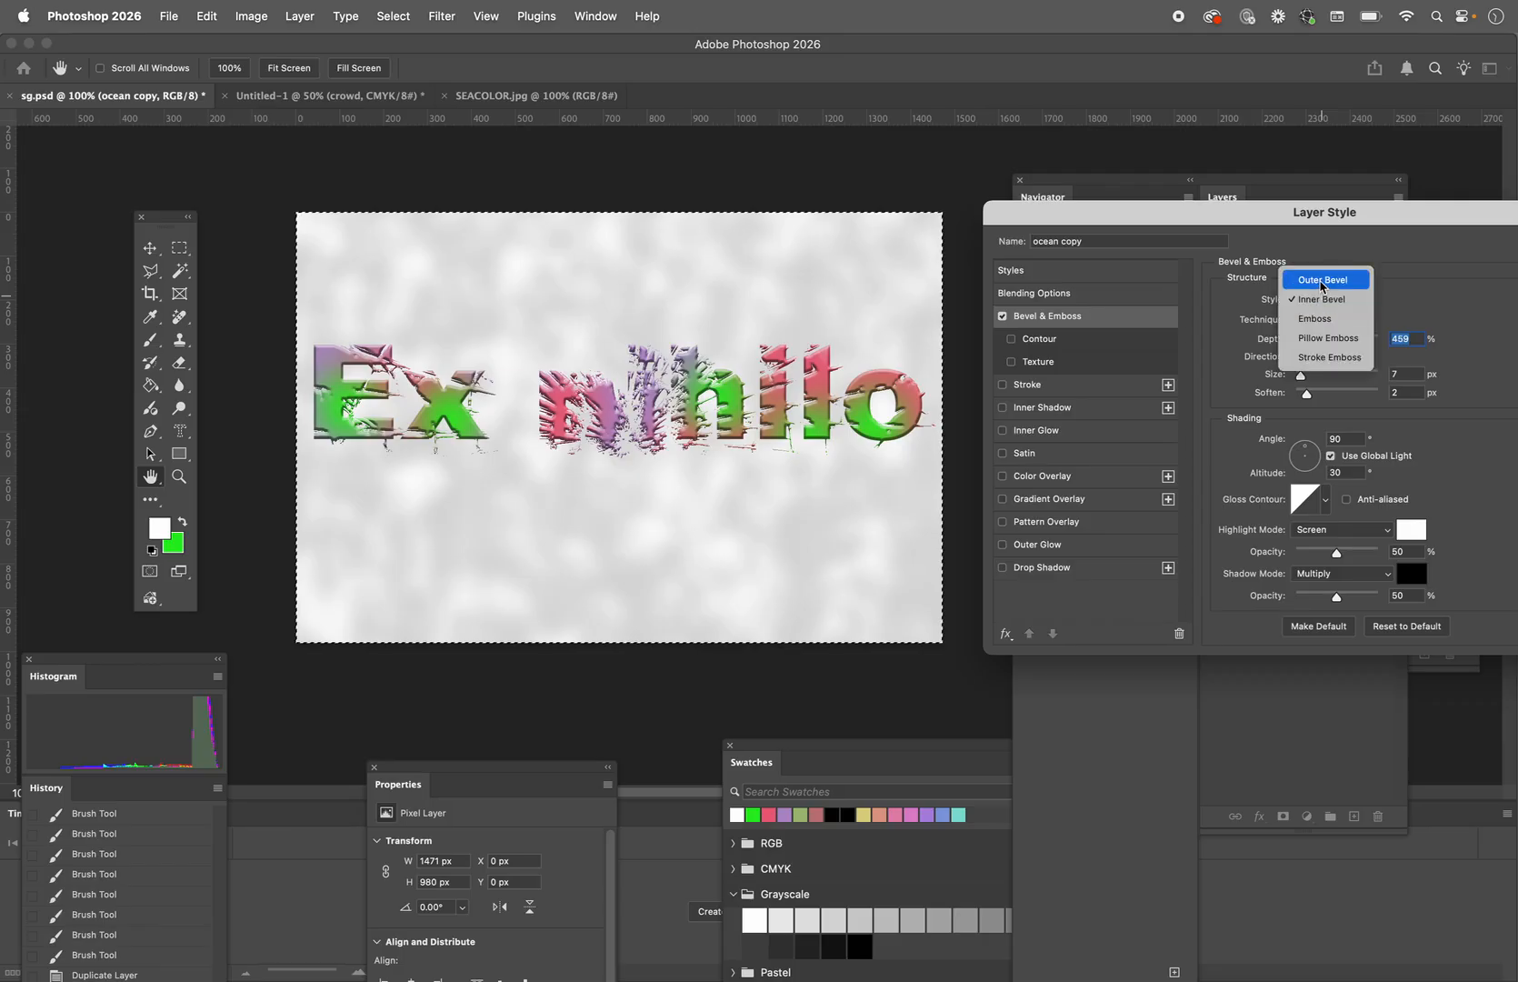
pyautogui.click(1295, 299)
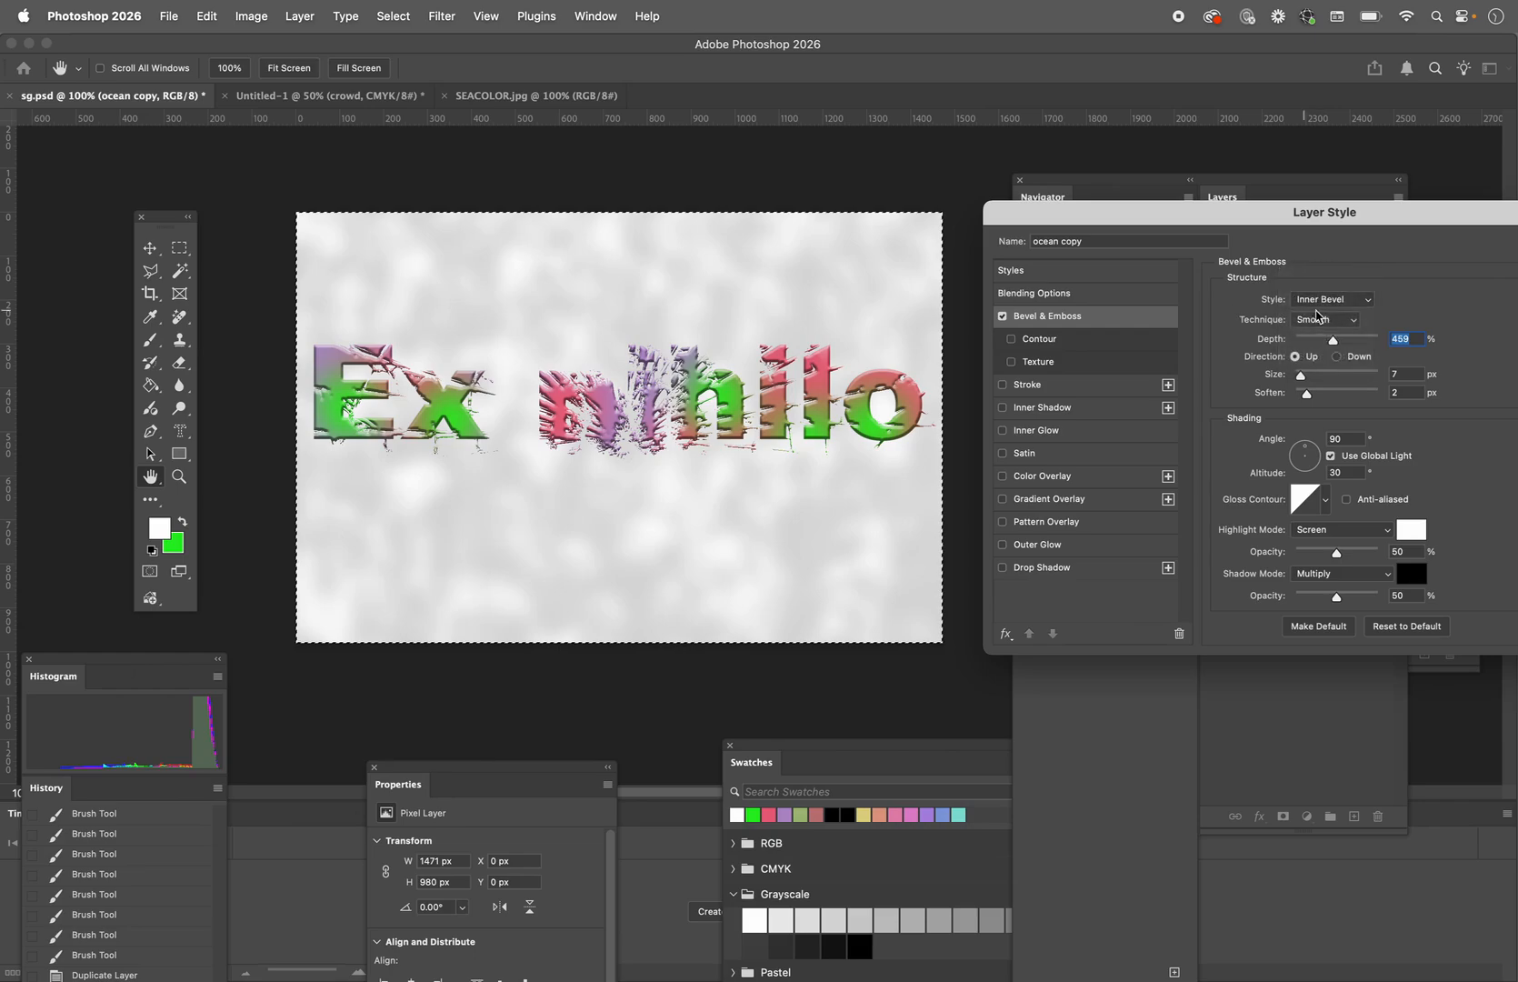
pyautogui.click(1323, 301)
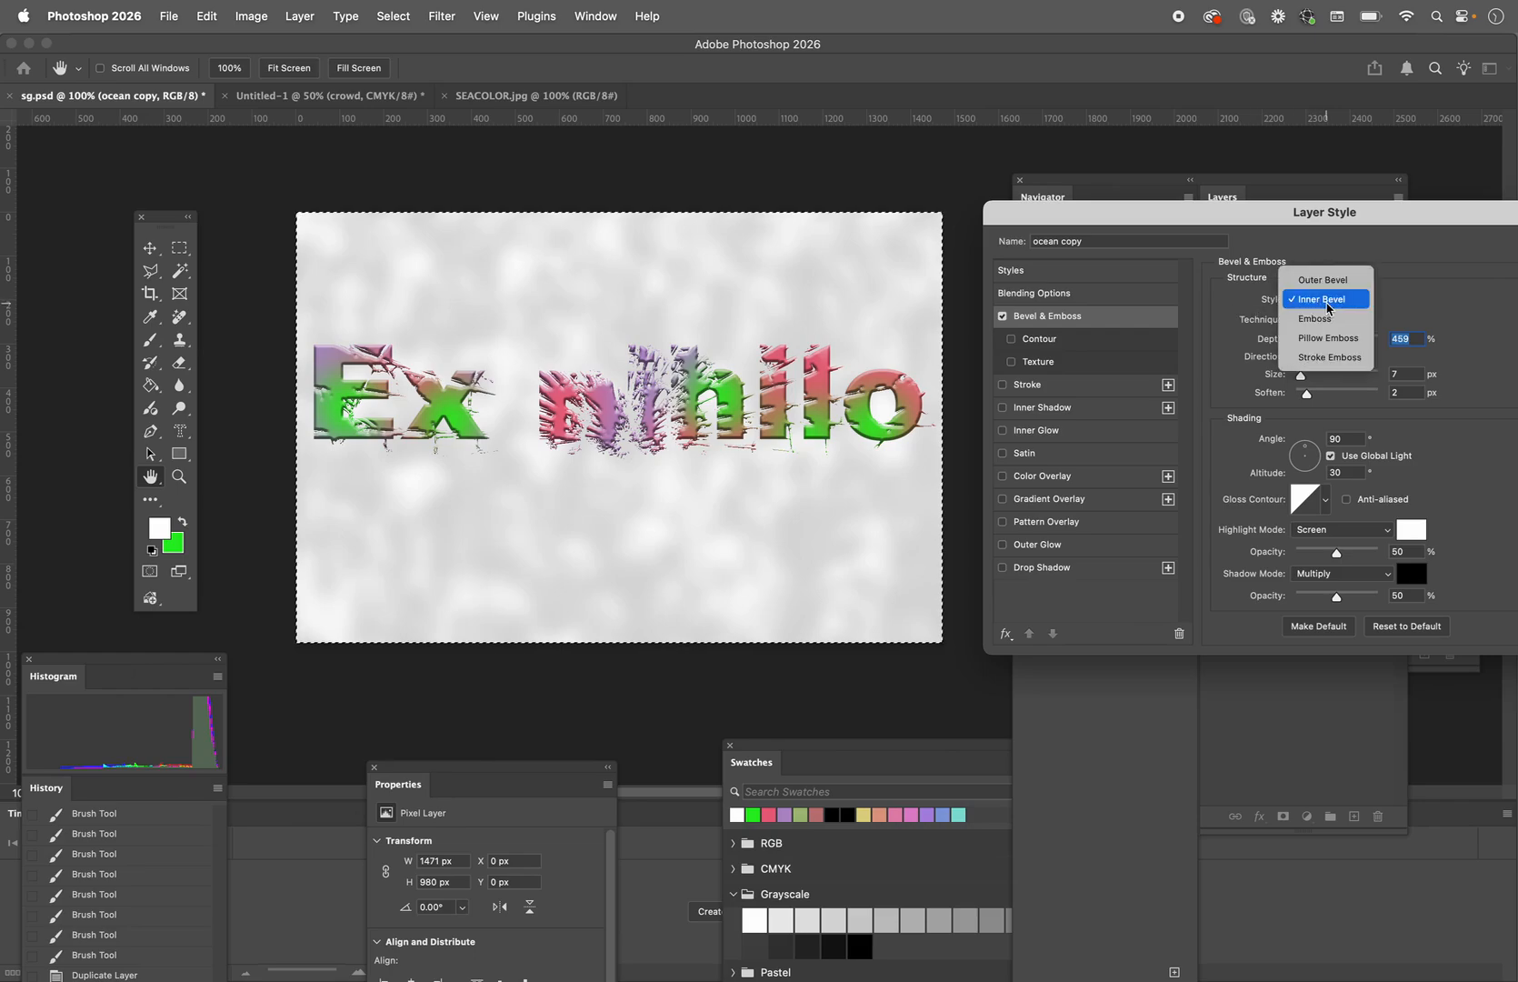
pyautogui.click(1327, 320)
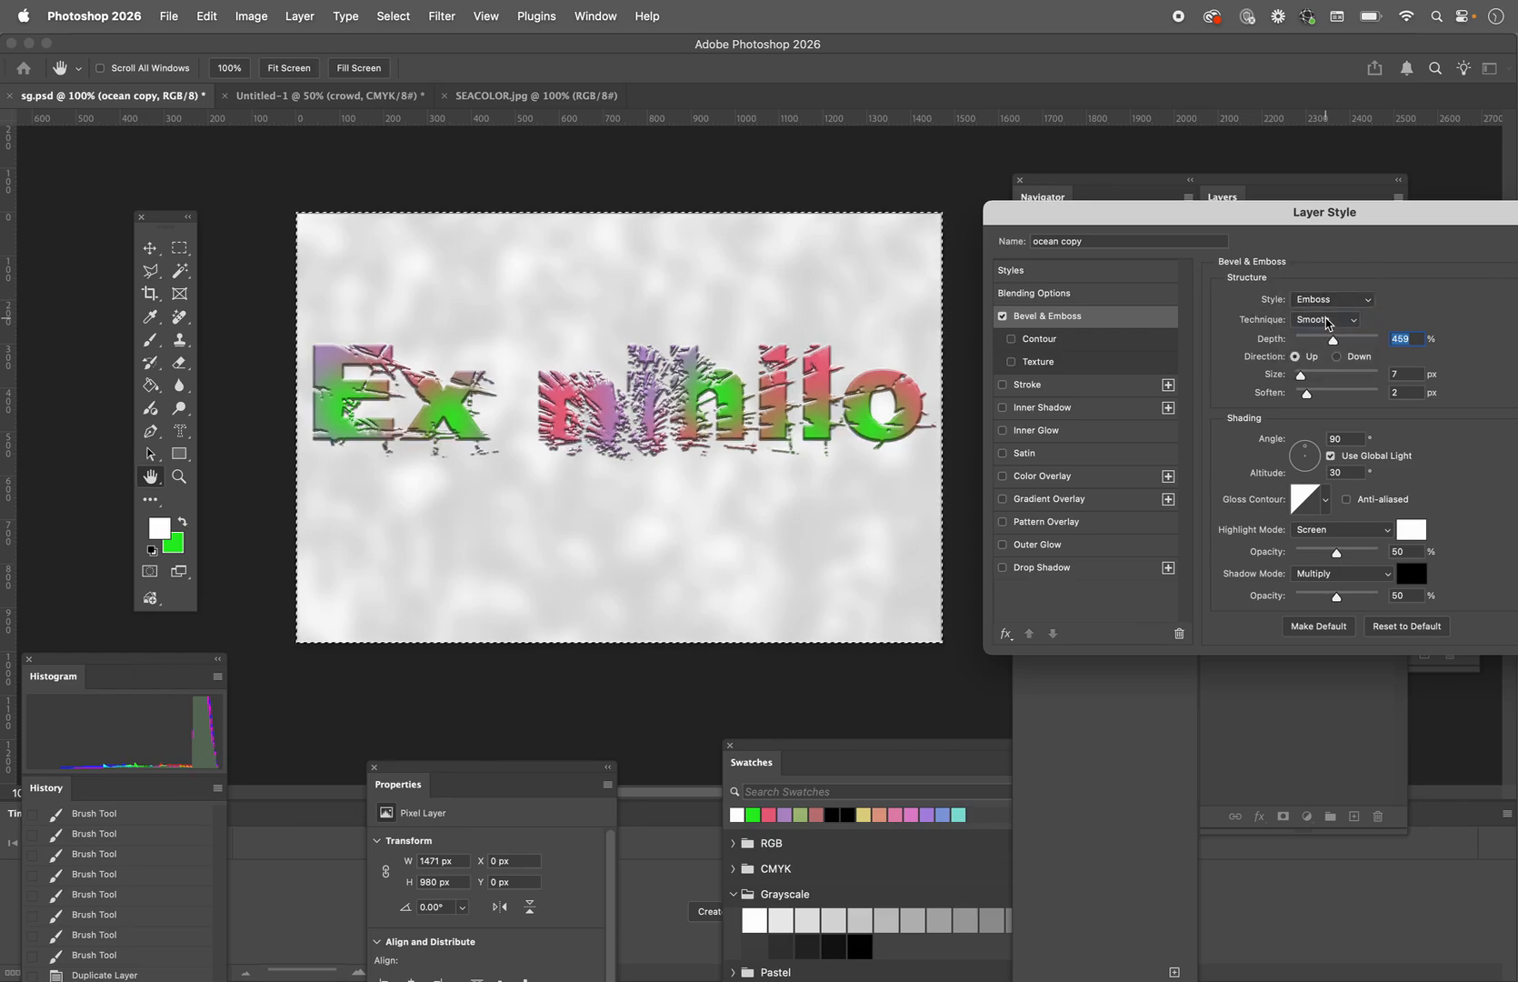
pyautogui.click(1327, 299)
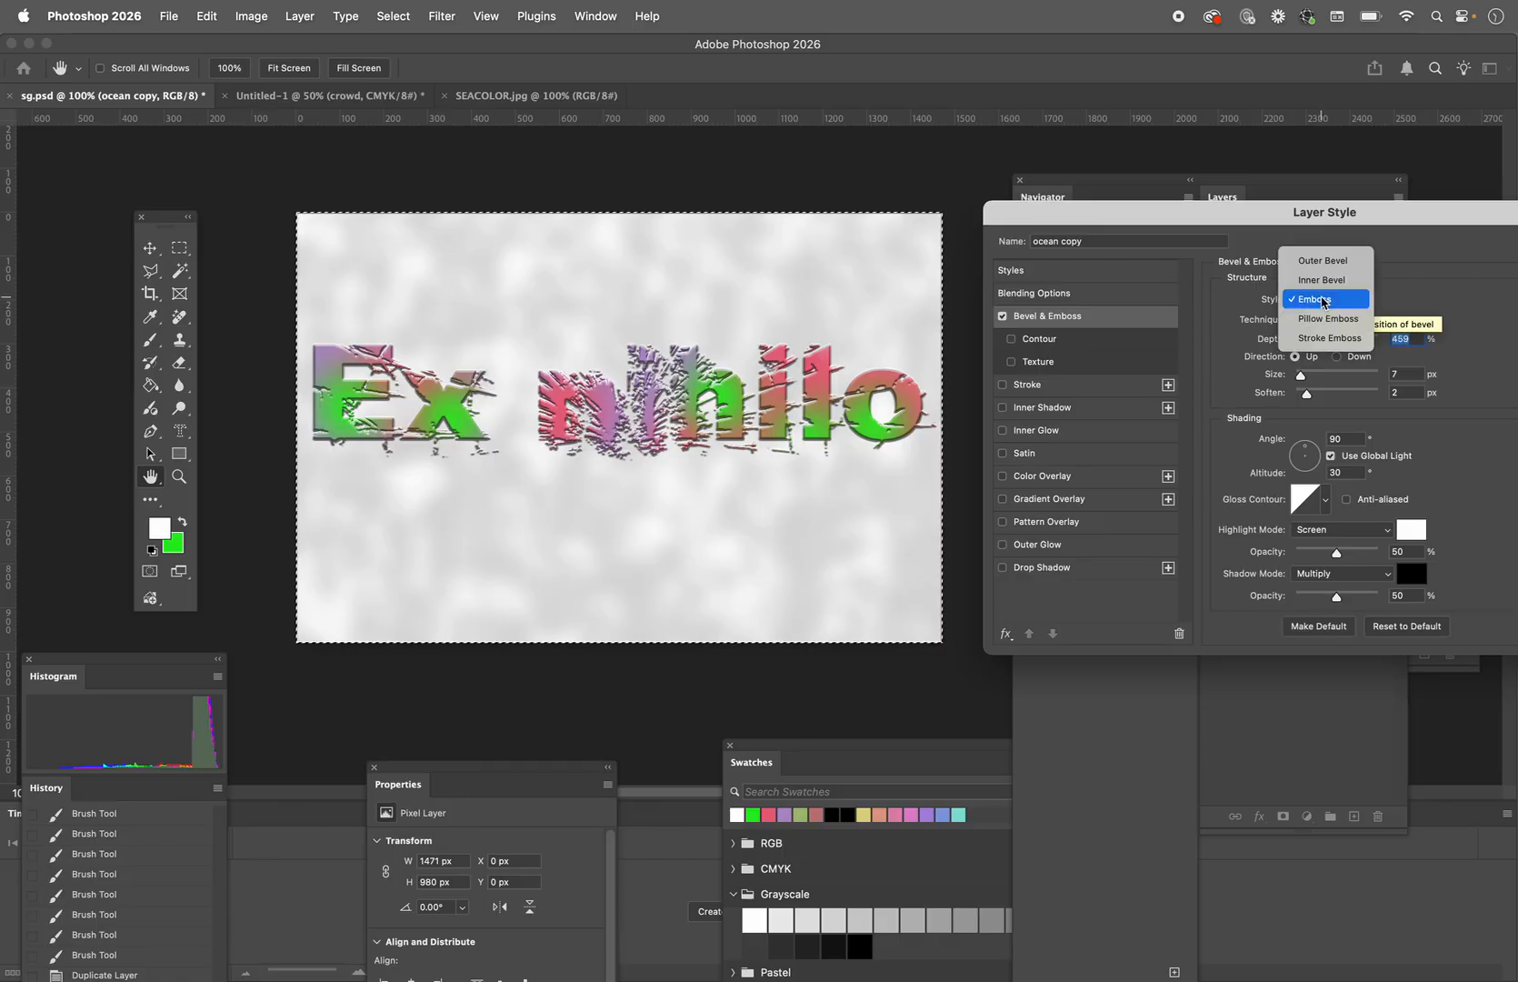
pyautogui.click(1325, 319)
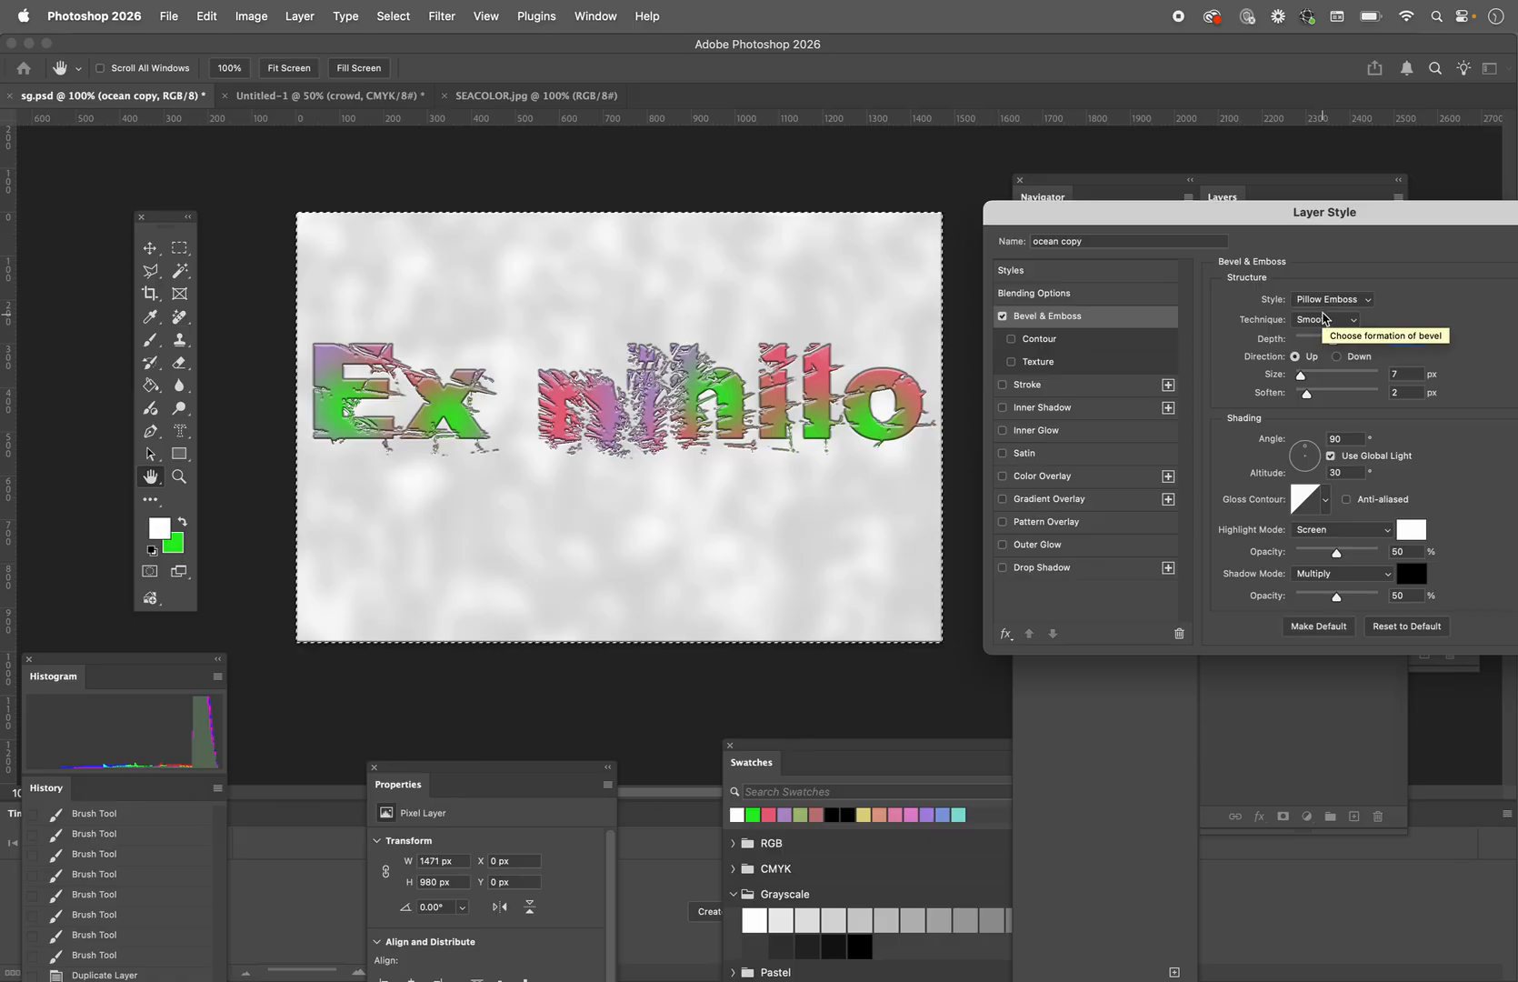
pyautogui.click(1325, 304)
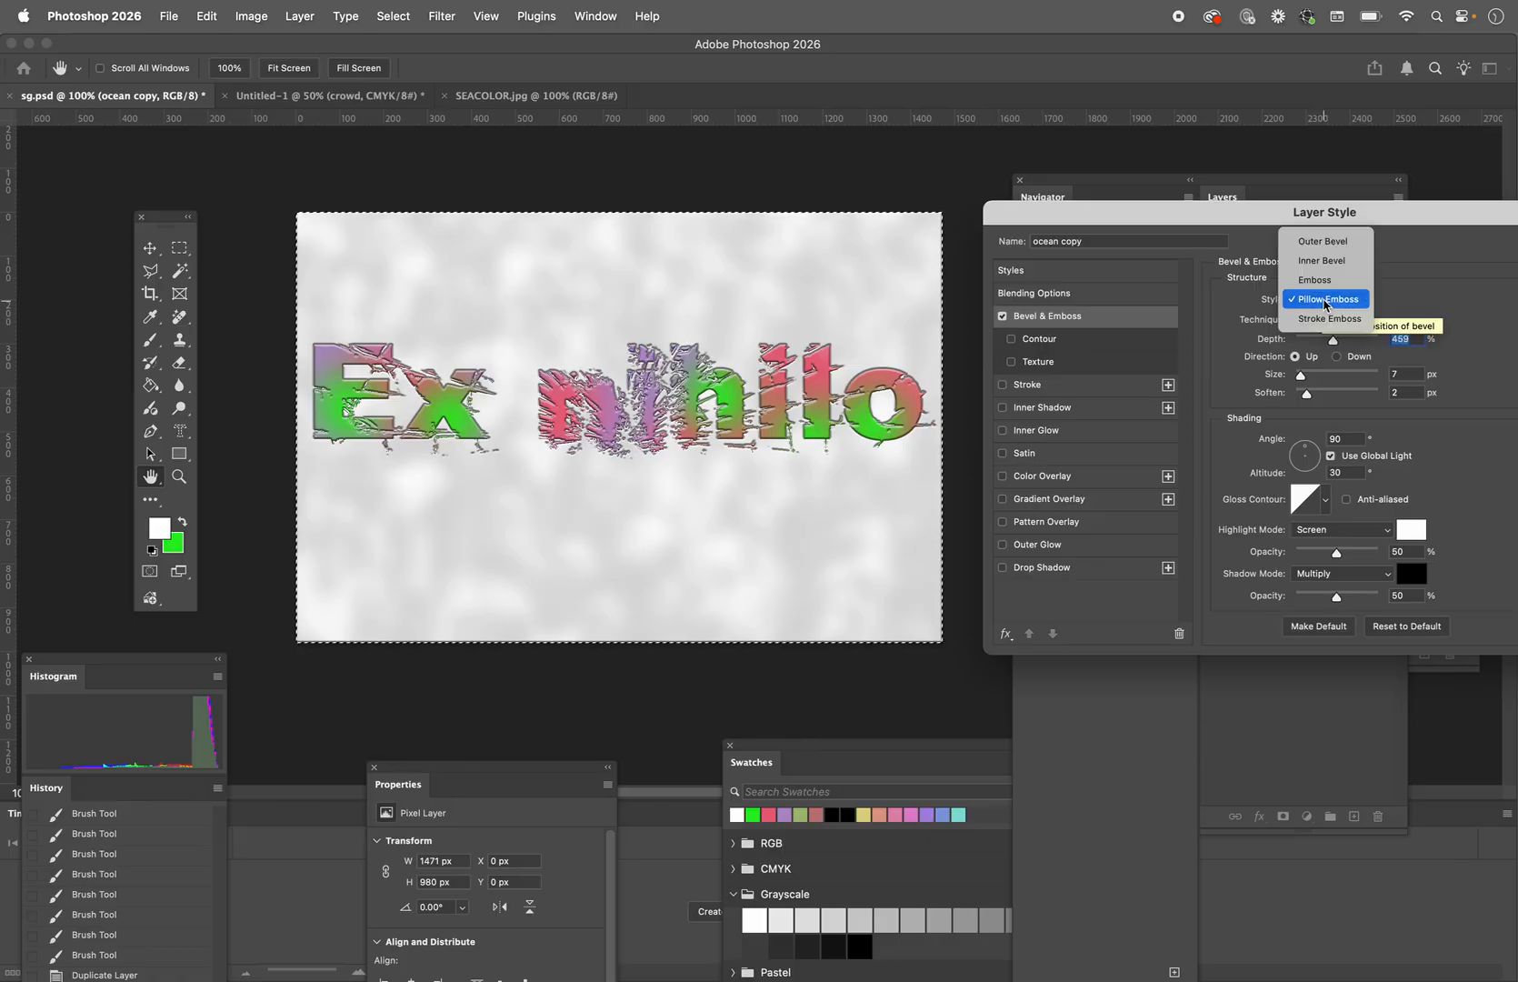
pyautogui.click(1327, 319)
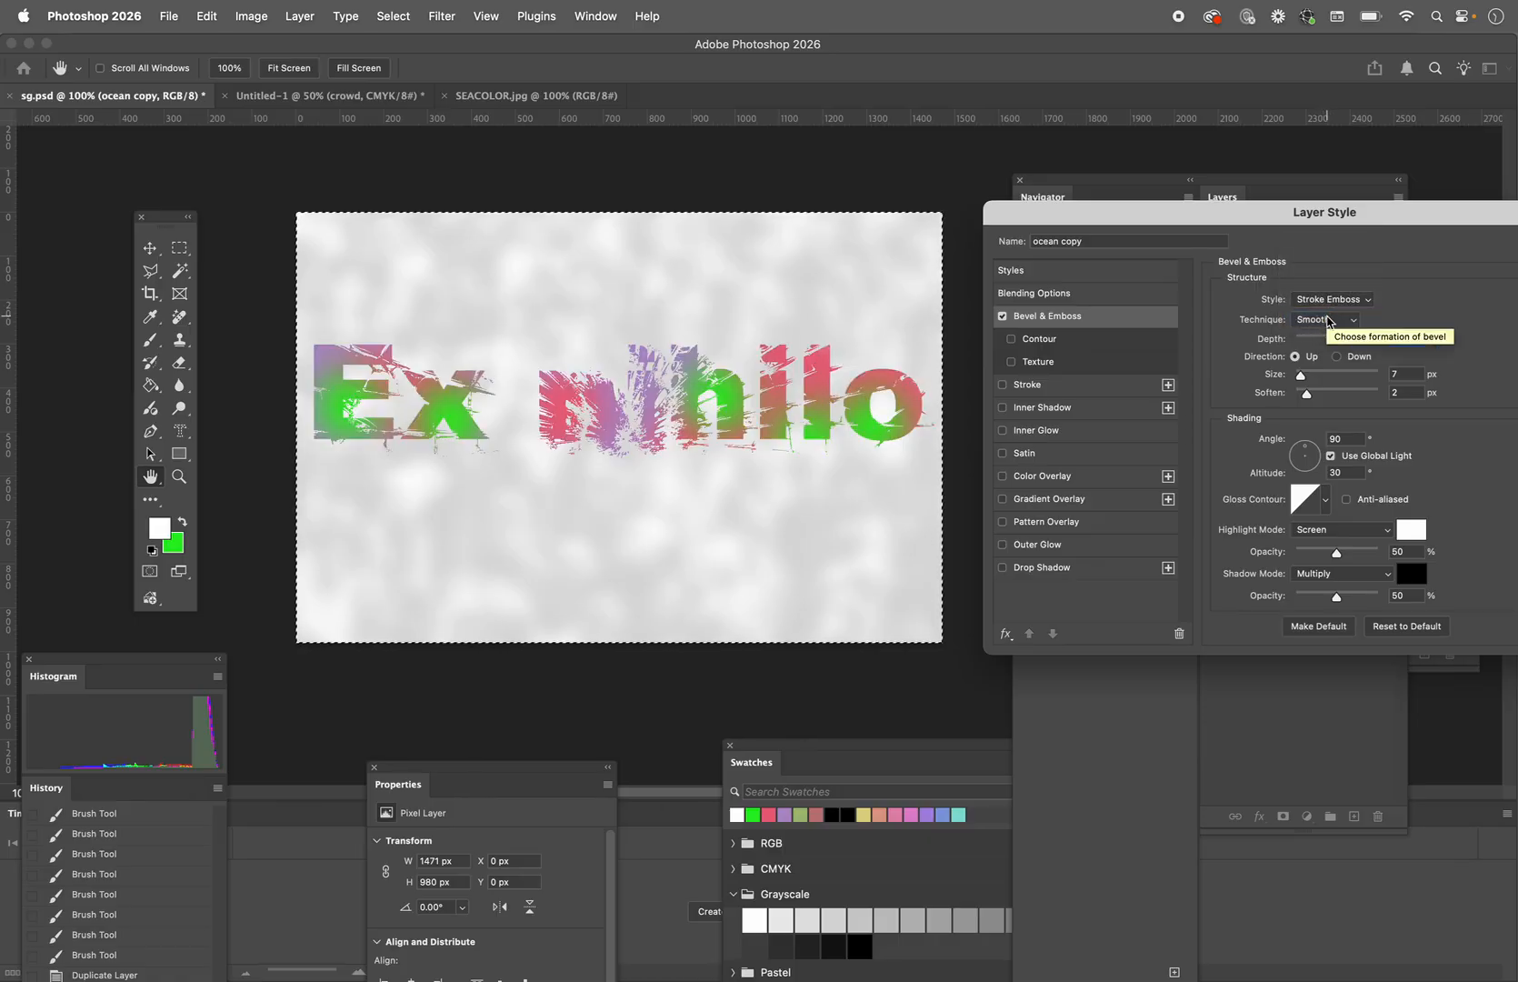
pyautogui.click(1329, 300)
pyautogui.click(1322, 223)
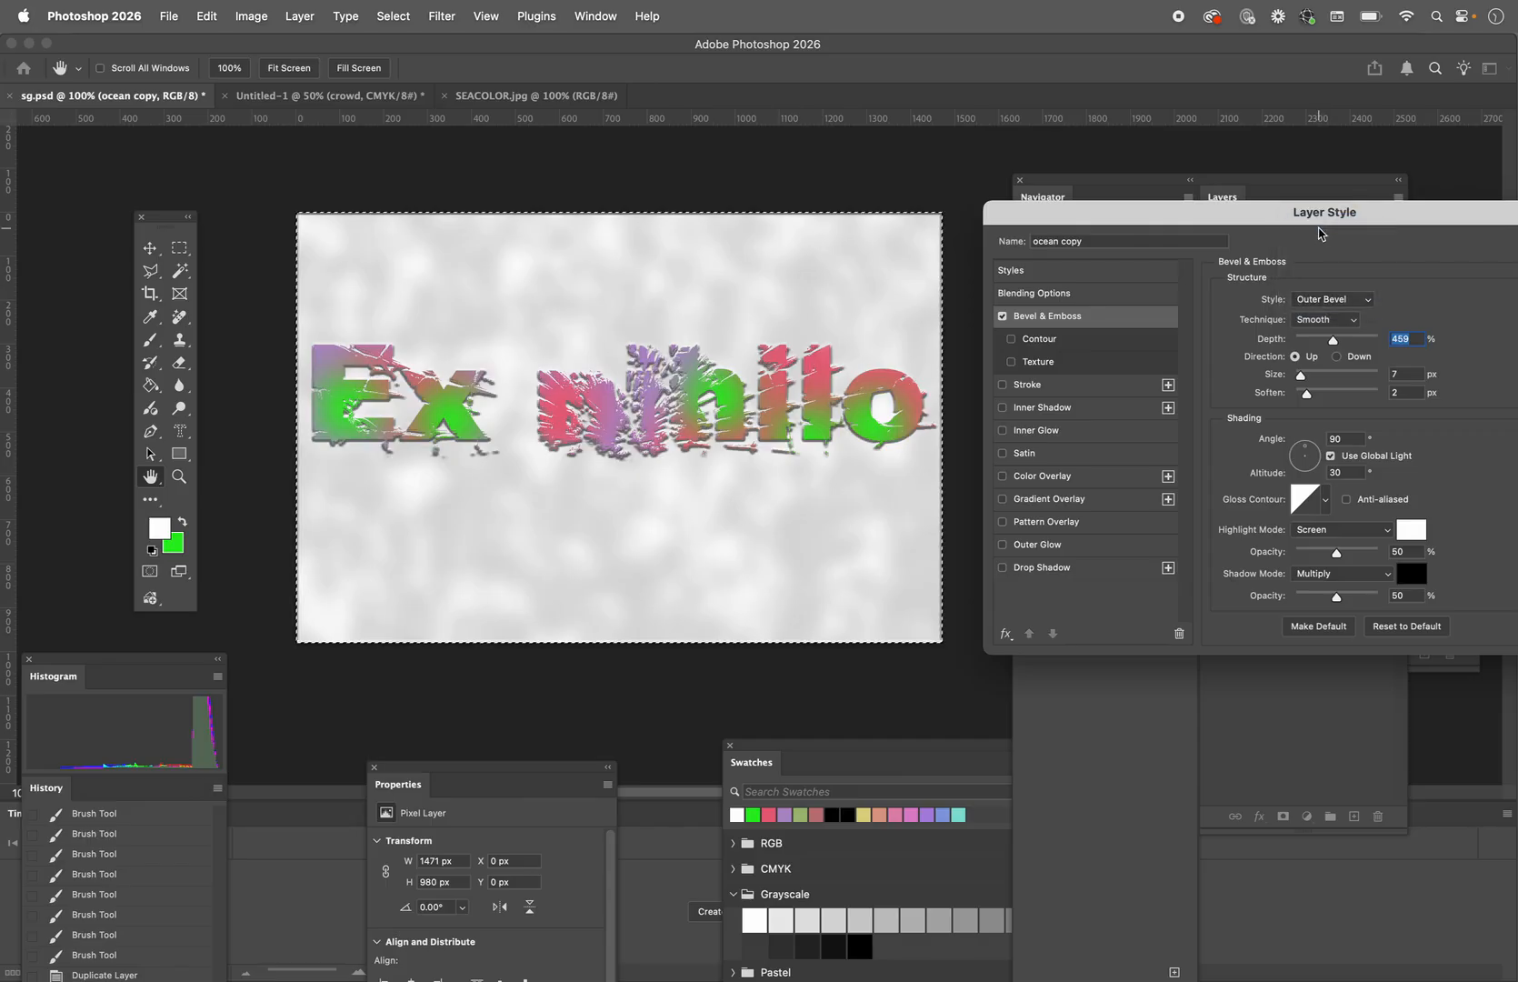
pyautogui.click(1322, 300)
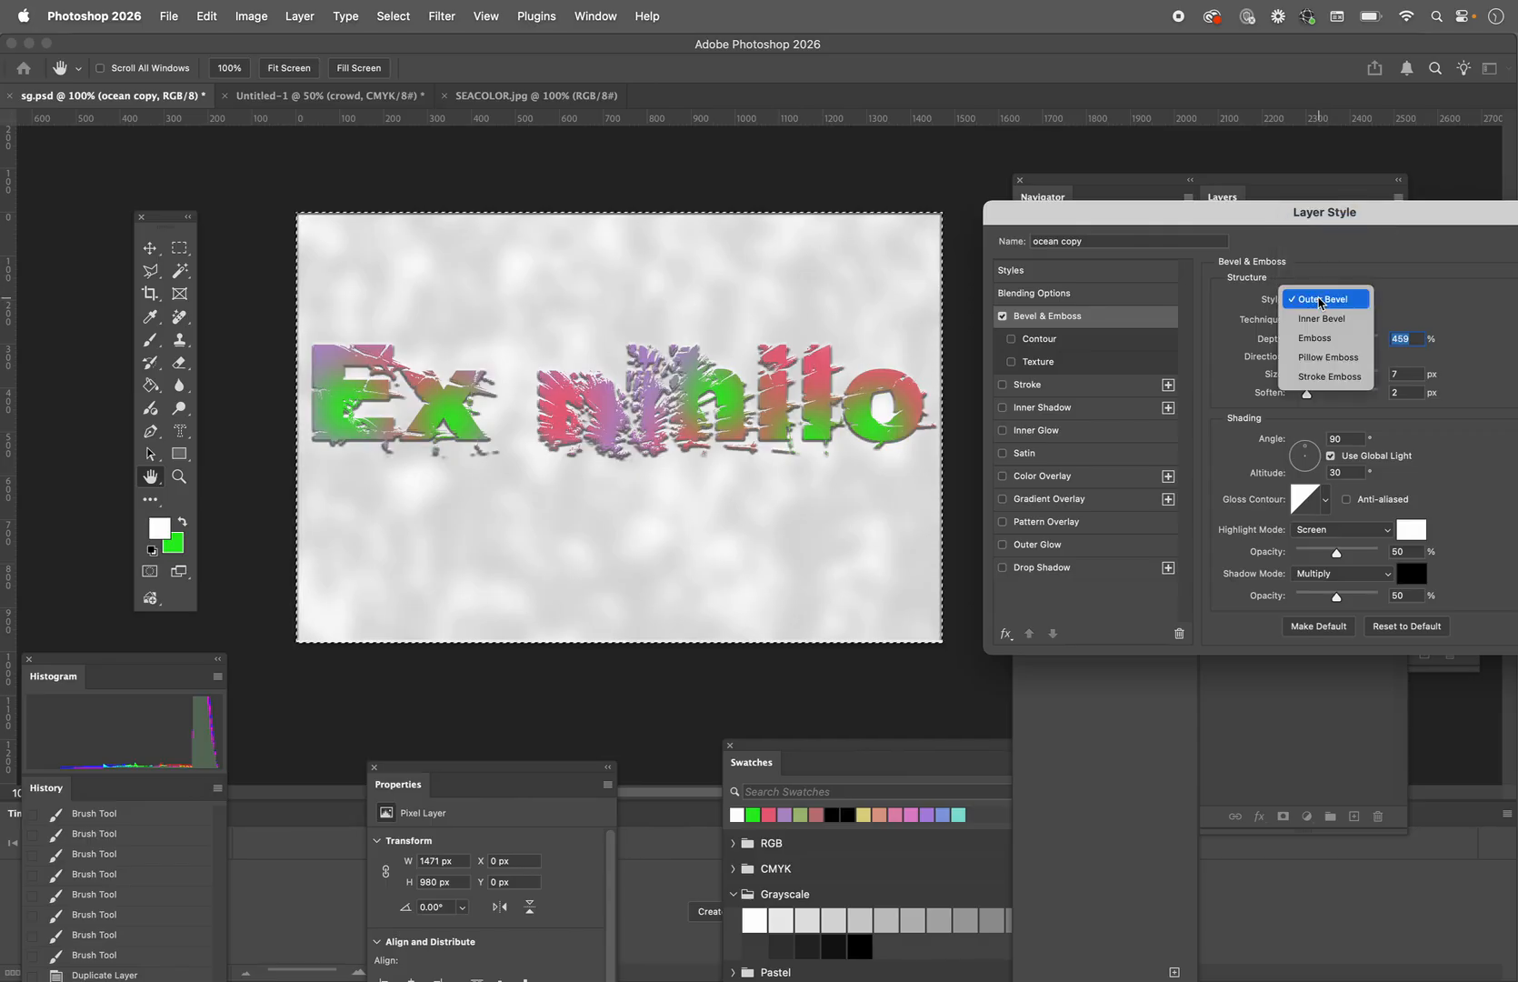
pyautogui.click(1319, 319)
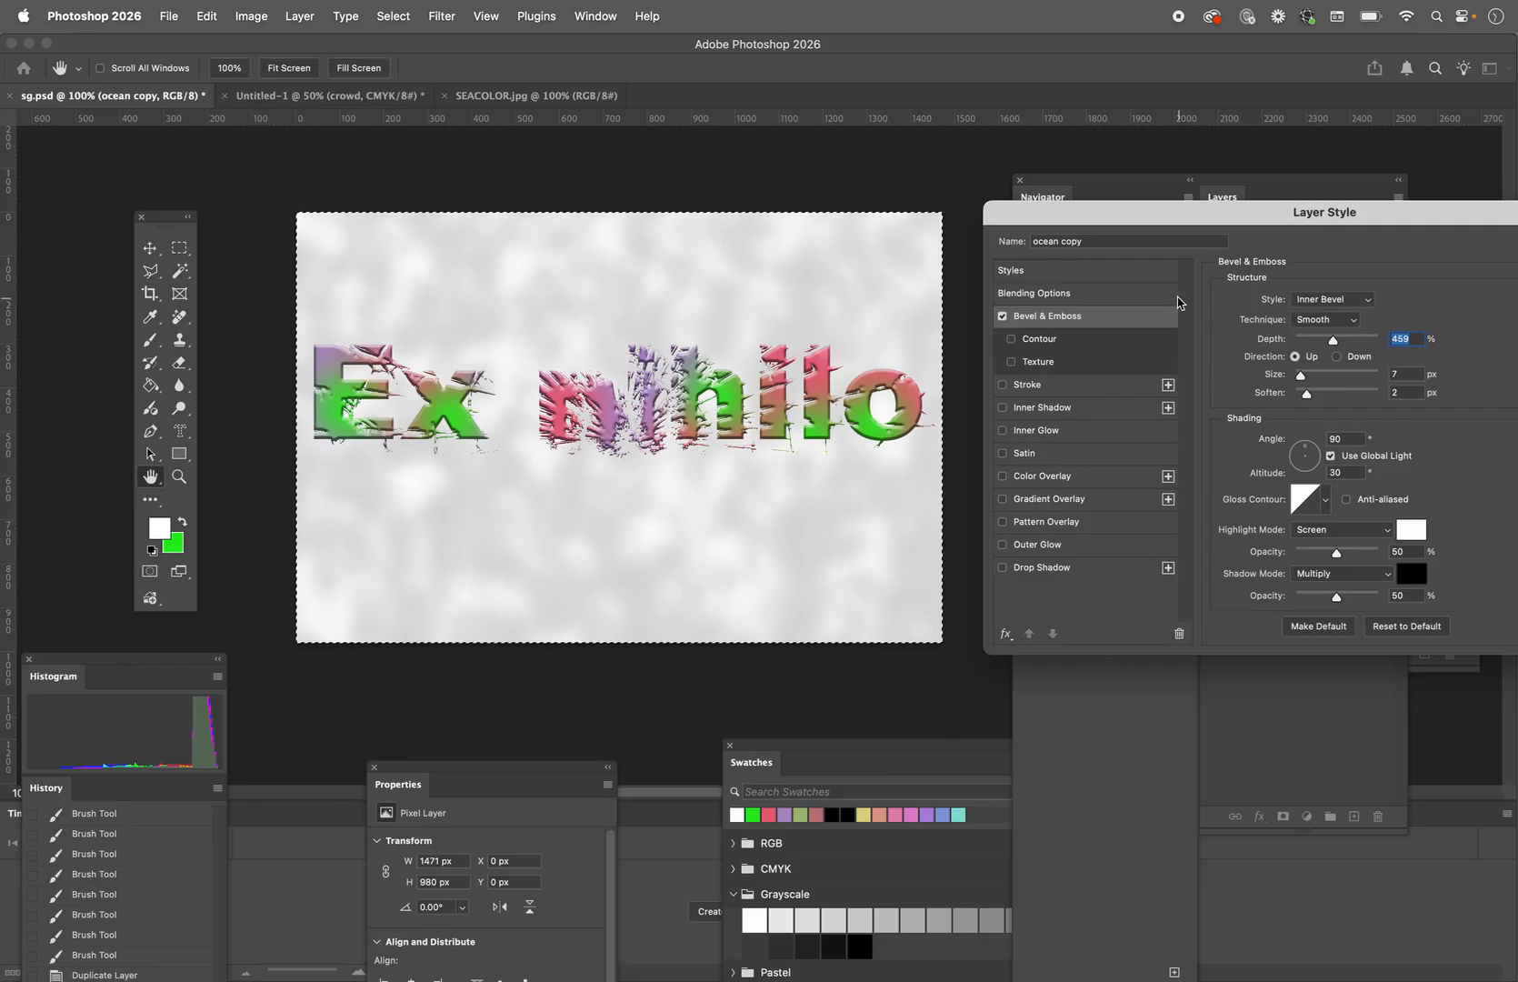
# Step: Swap Bevel & Emboss for a drop shadow with 64% opacity, 85° angle, 14 px distance, 3% spread and 5 px size
pyautogui.click(1002, 316)
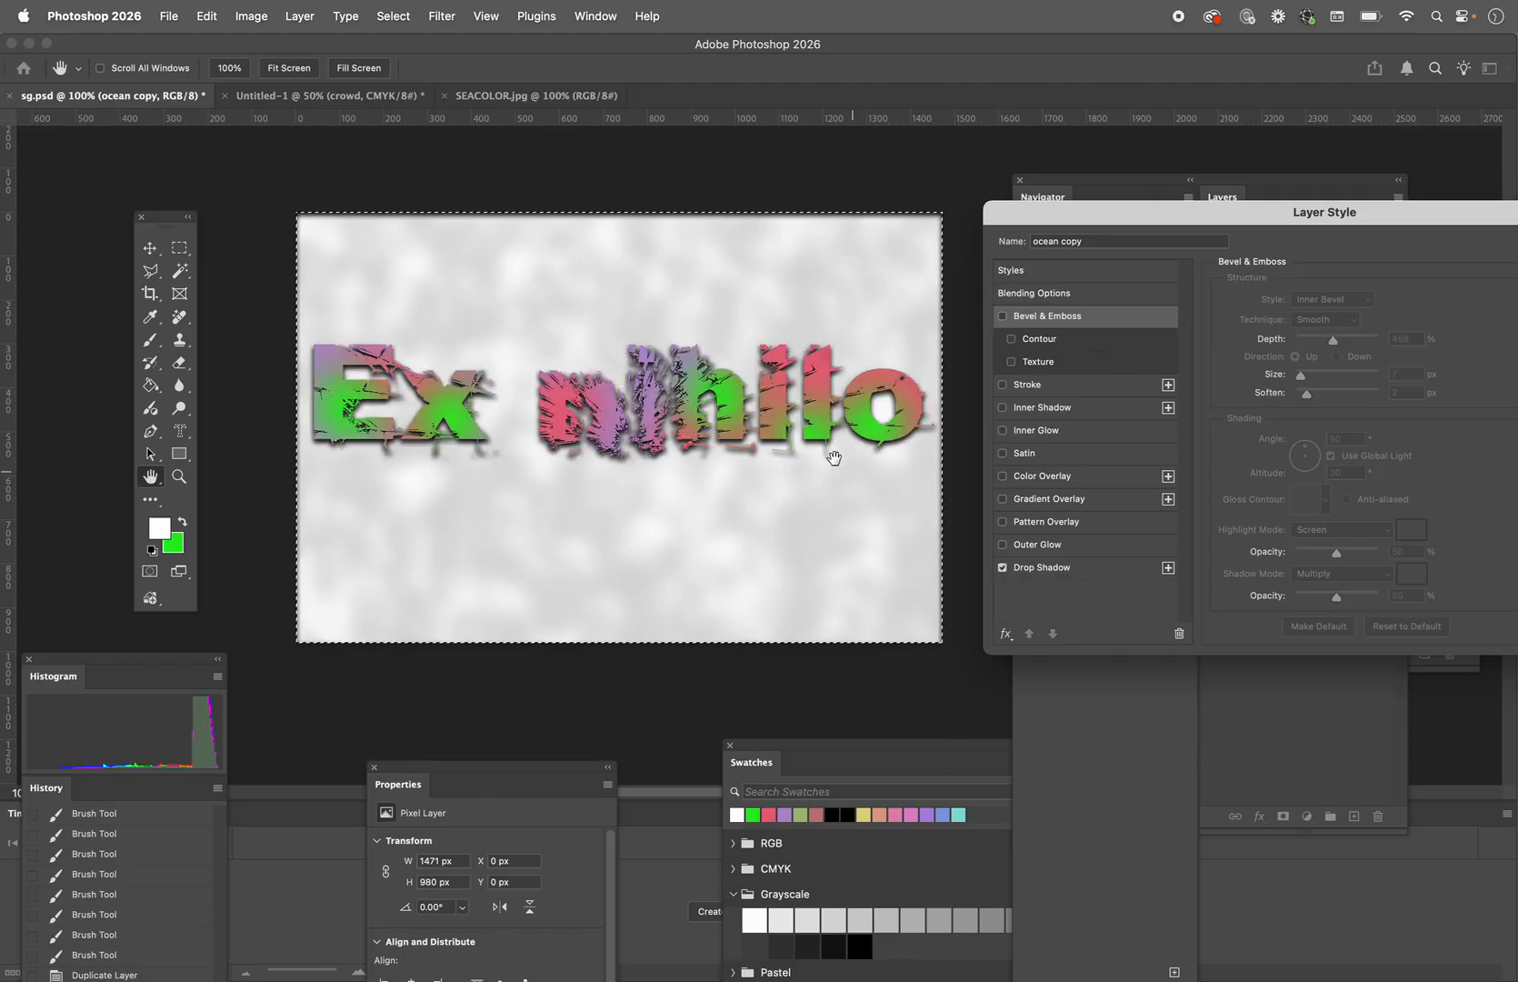
pyautogui.click(1127, 568)
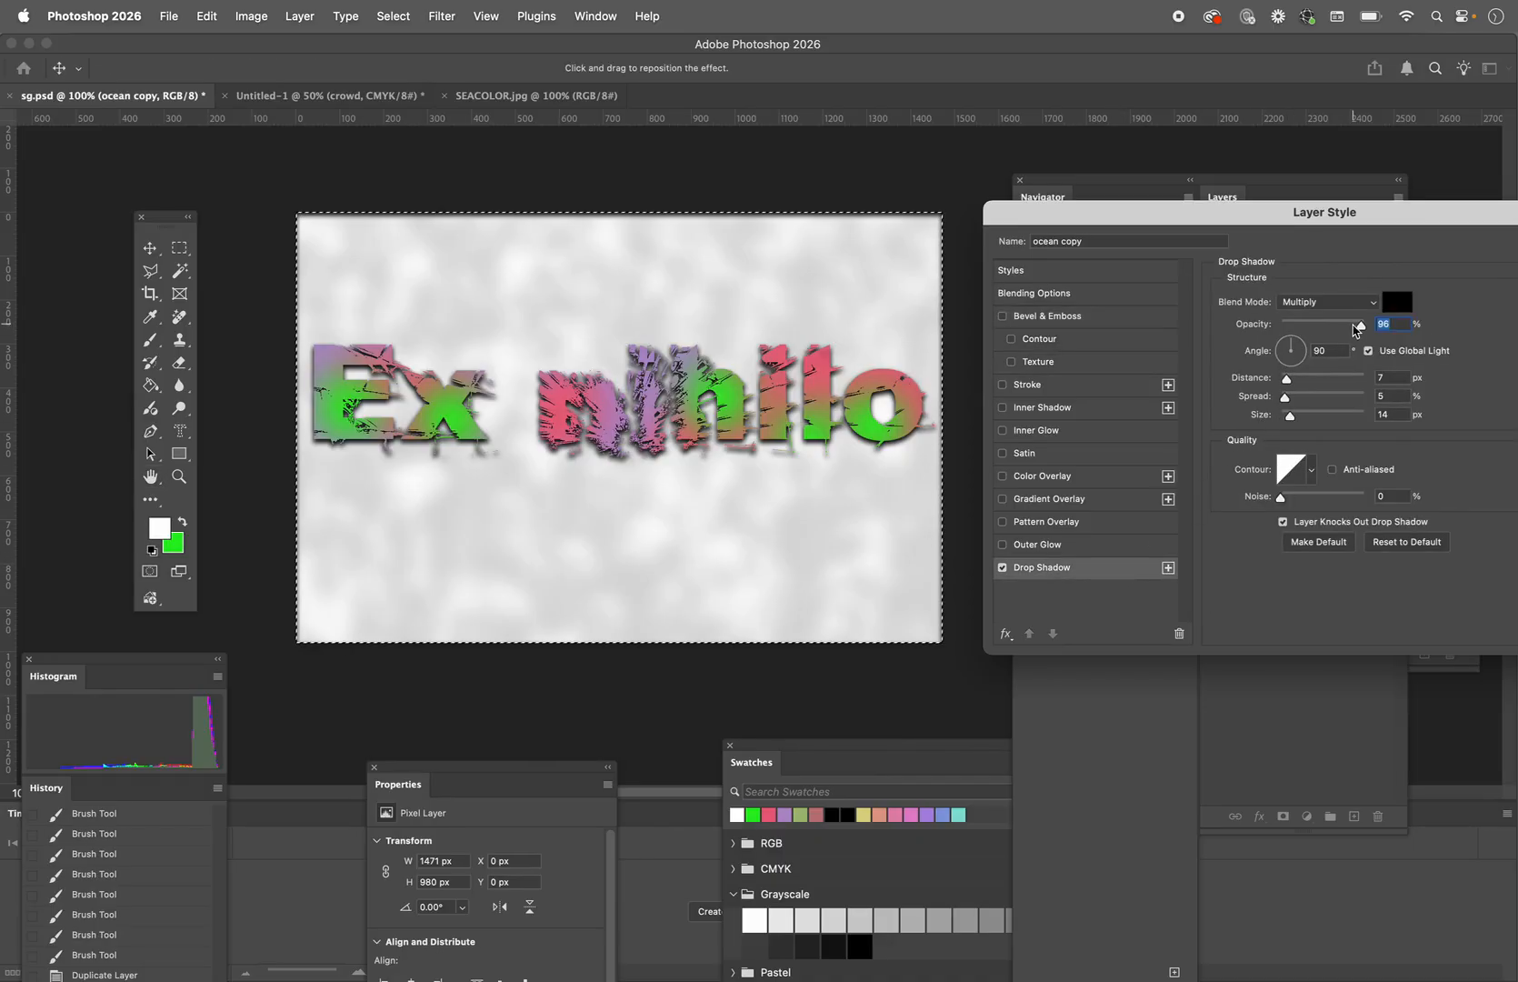
pyautogui.moveTo(1286, 378); pyautogui.dragTo(1287, 417)
pyautogui.moveTo(1292, 349); pyautogui.dragTo(1334, 327)
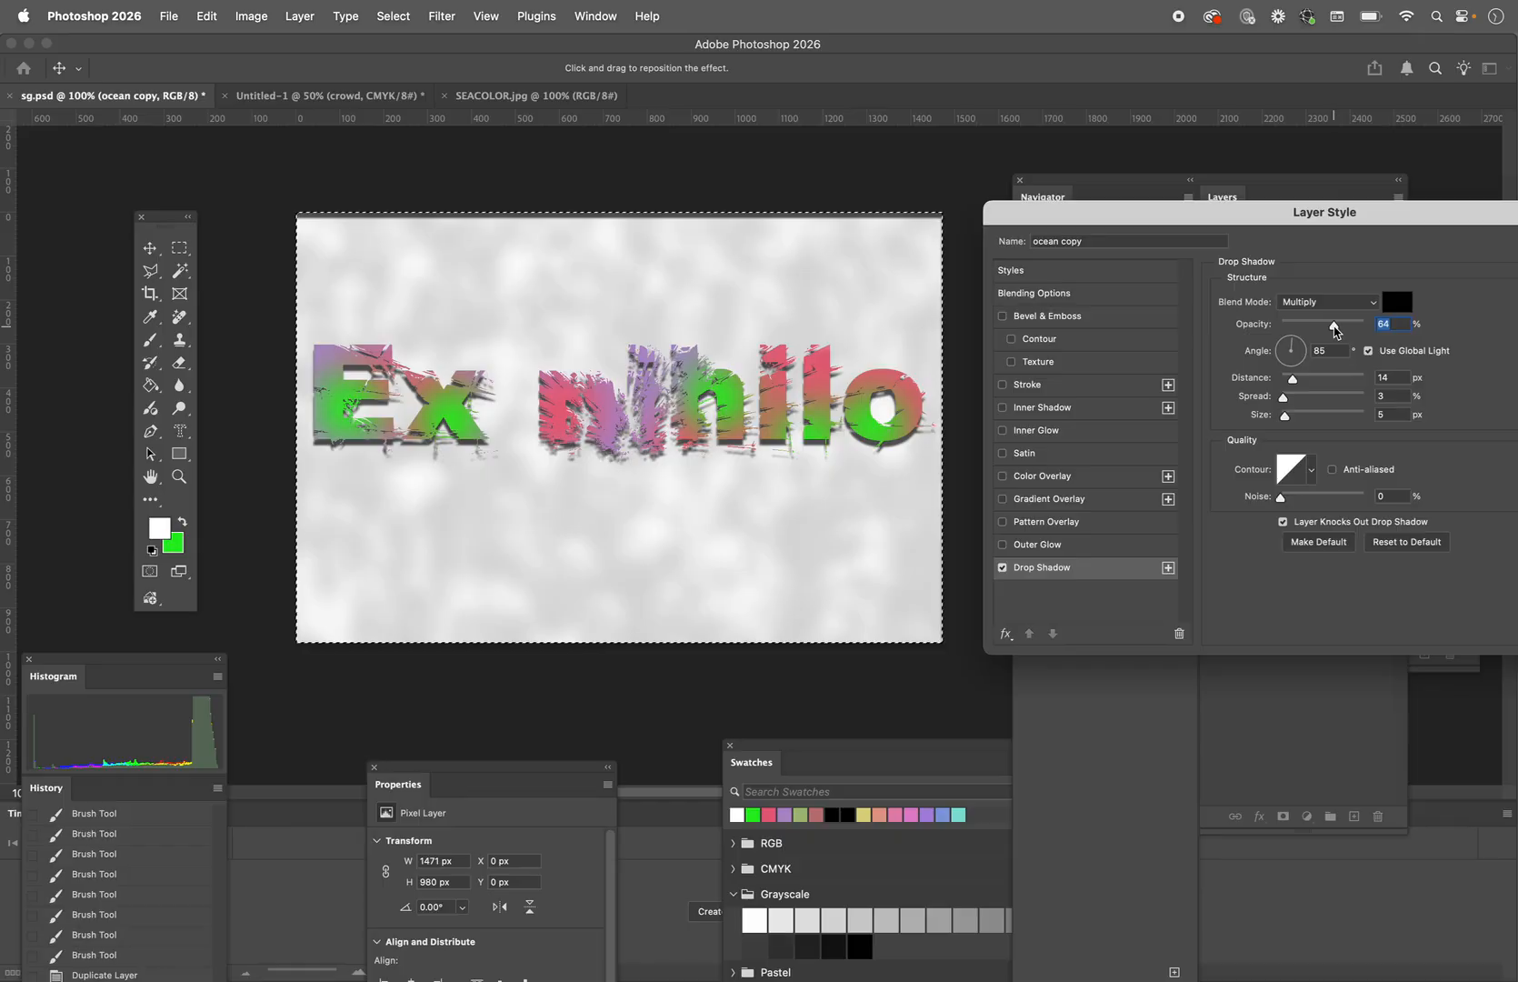
# Step: Re-enable Bevel & Emboss alongside the drop shadow and harden the shadow with 0% spread and 0 px size
pyautogui.click(1002, 316)
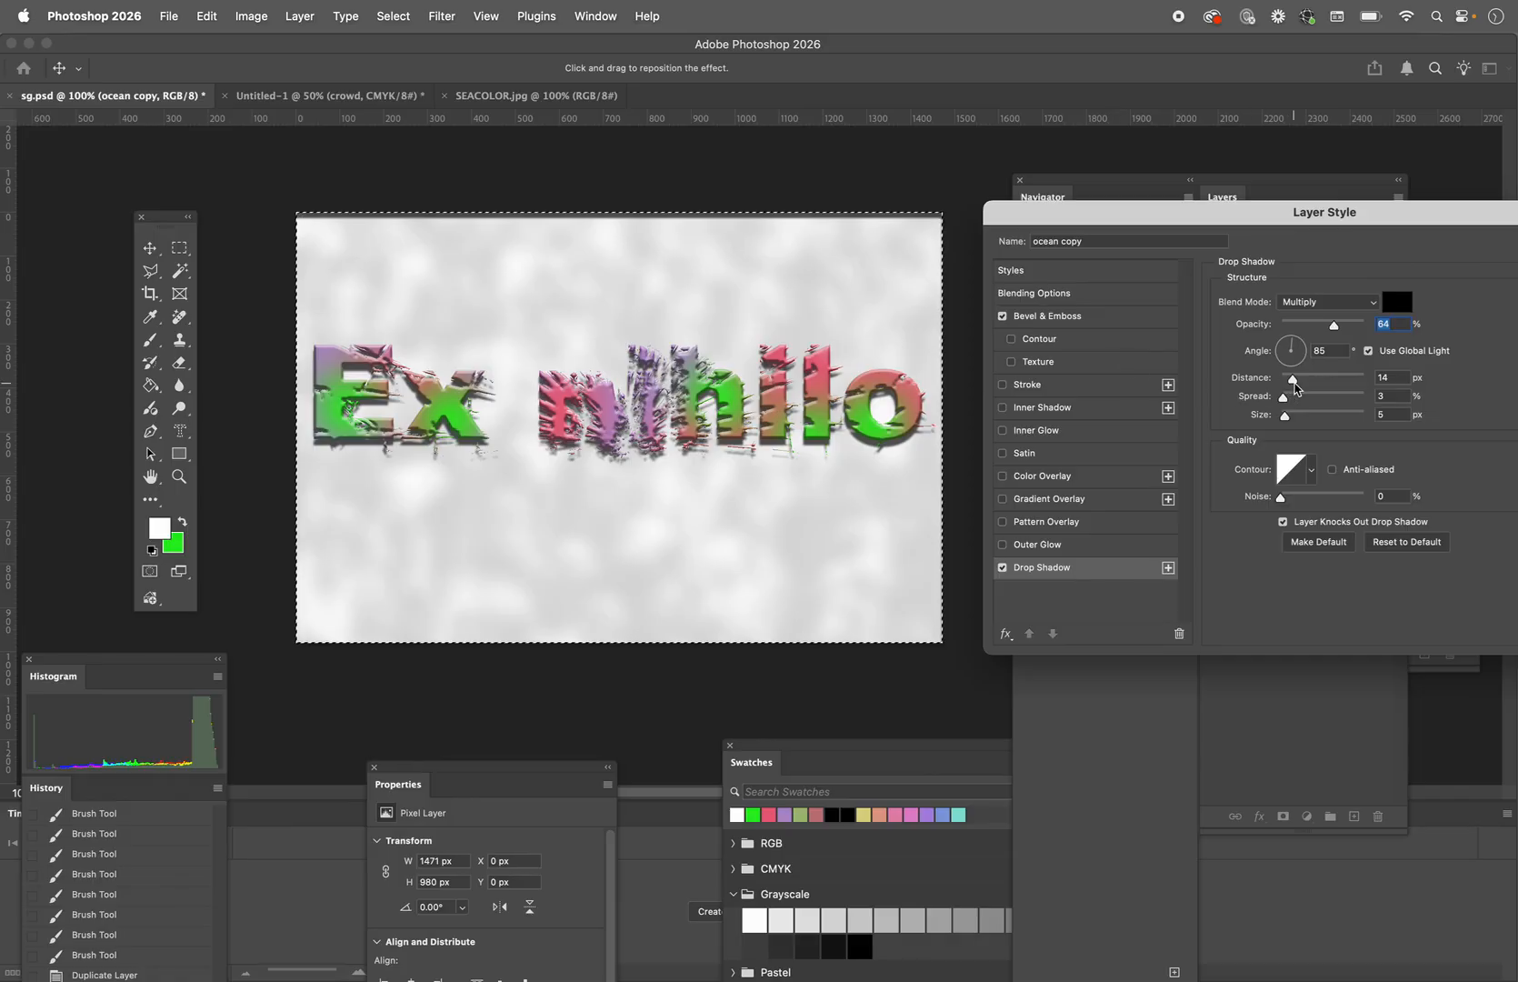
pyautogui.moveTo(1284, 397); pyautogui.dragTo(1282, 418)
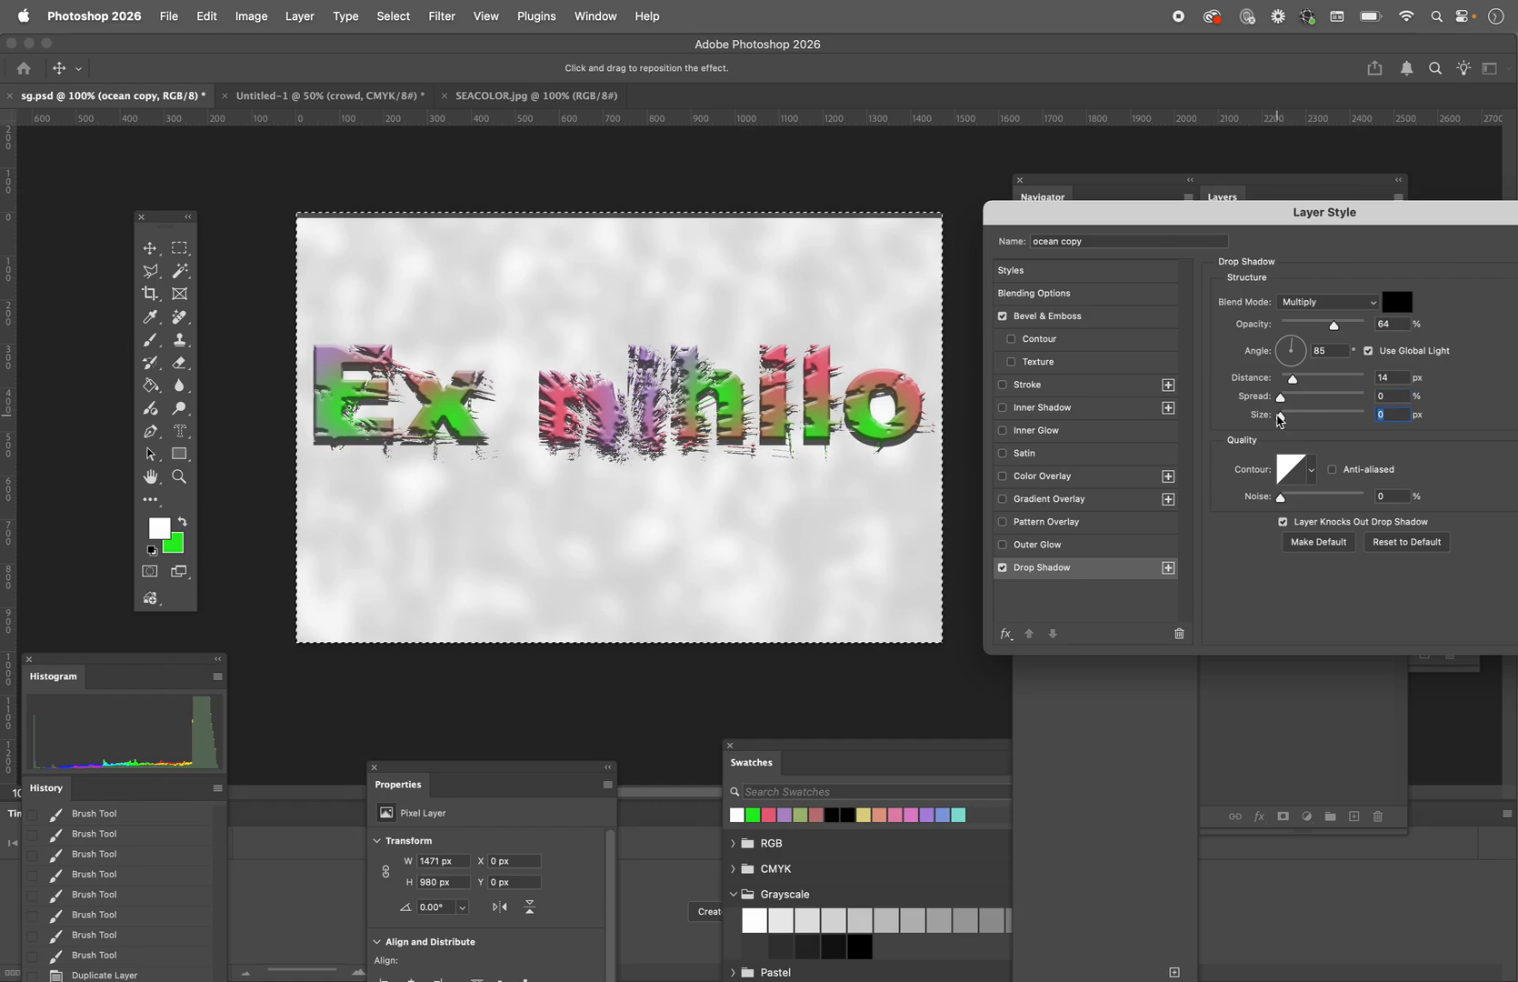
# Step: Compare the text with and without the drop shadow, leave the shadow off, and enable the Texture option of Bevel & Emboss
pyautogui.click(1002, 568)
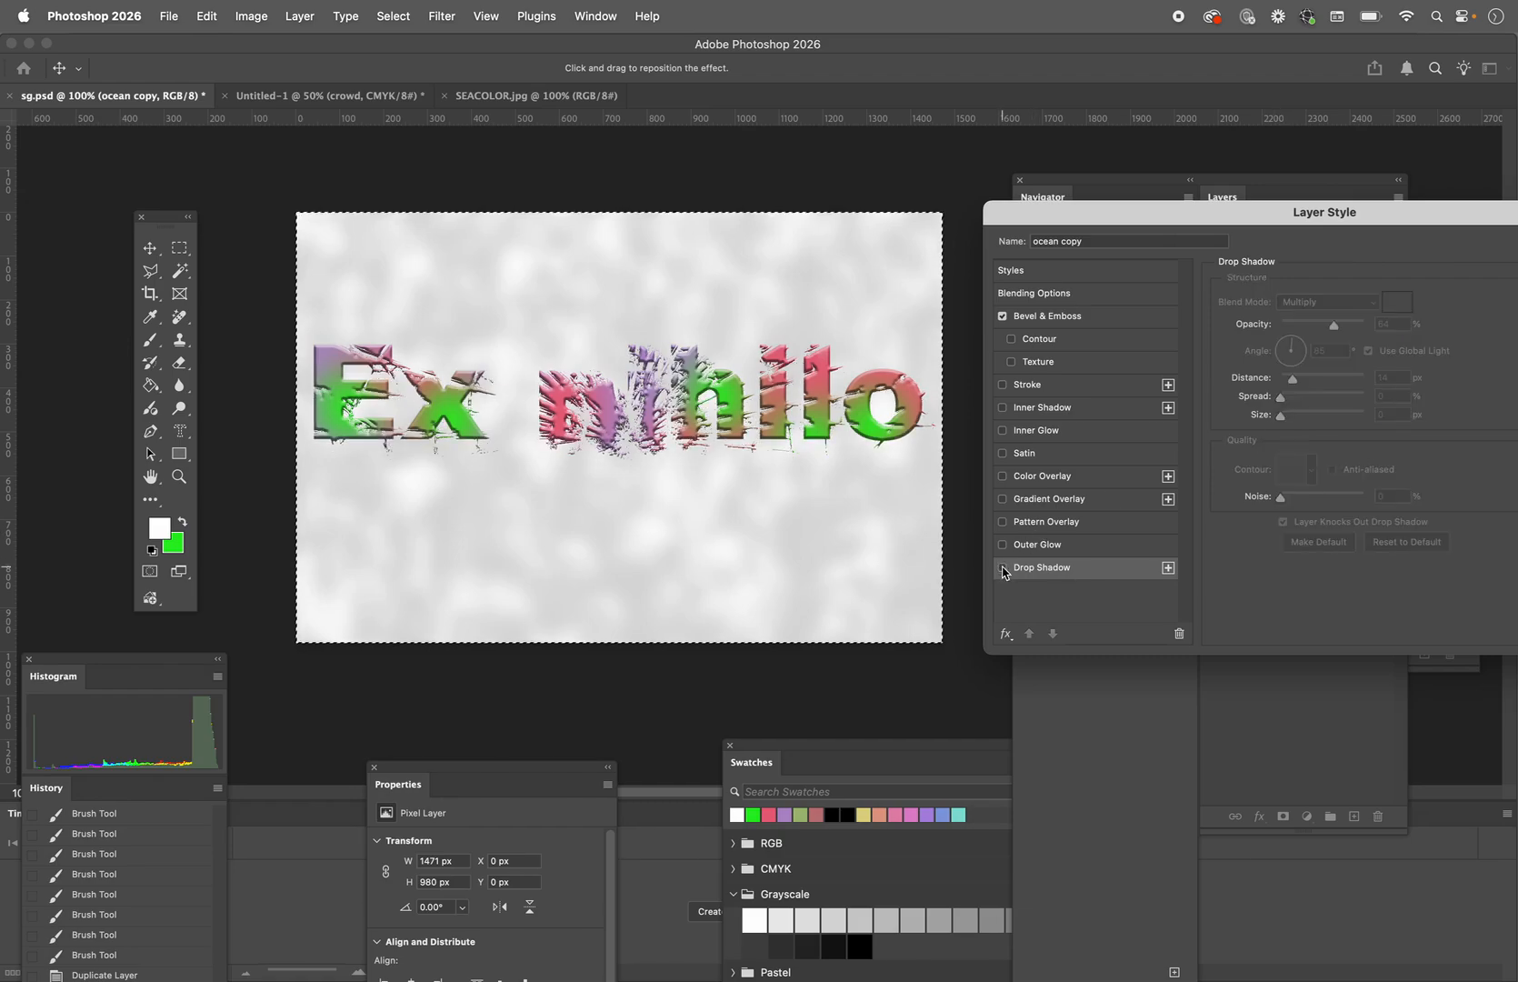
pyautogui.click(1002, 568)
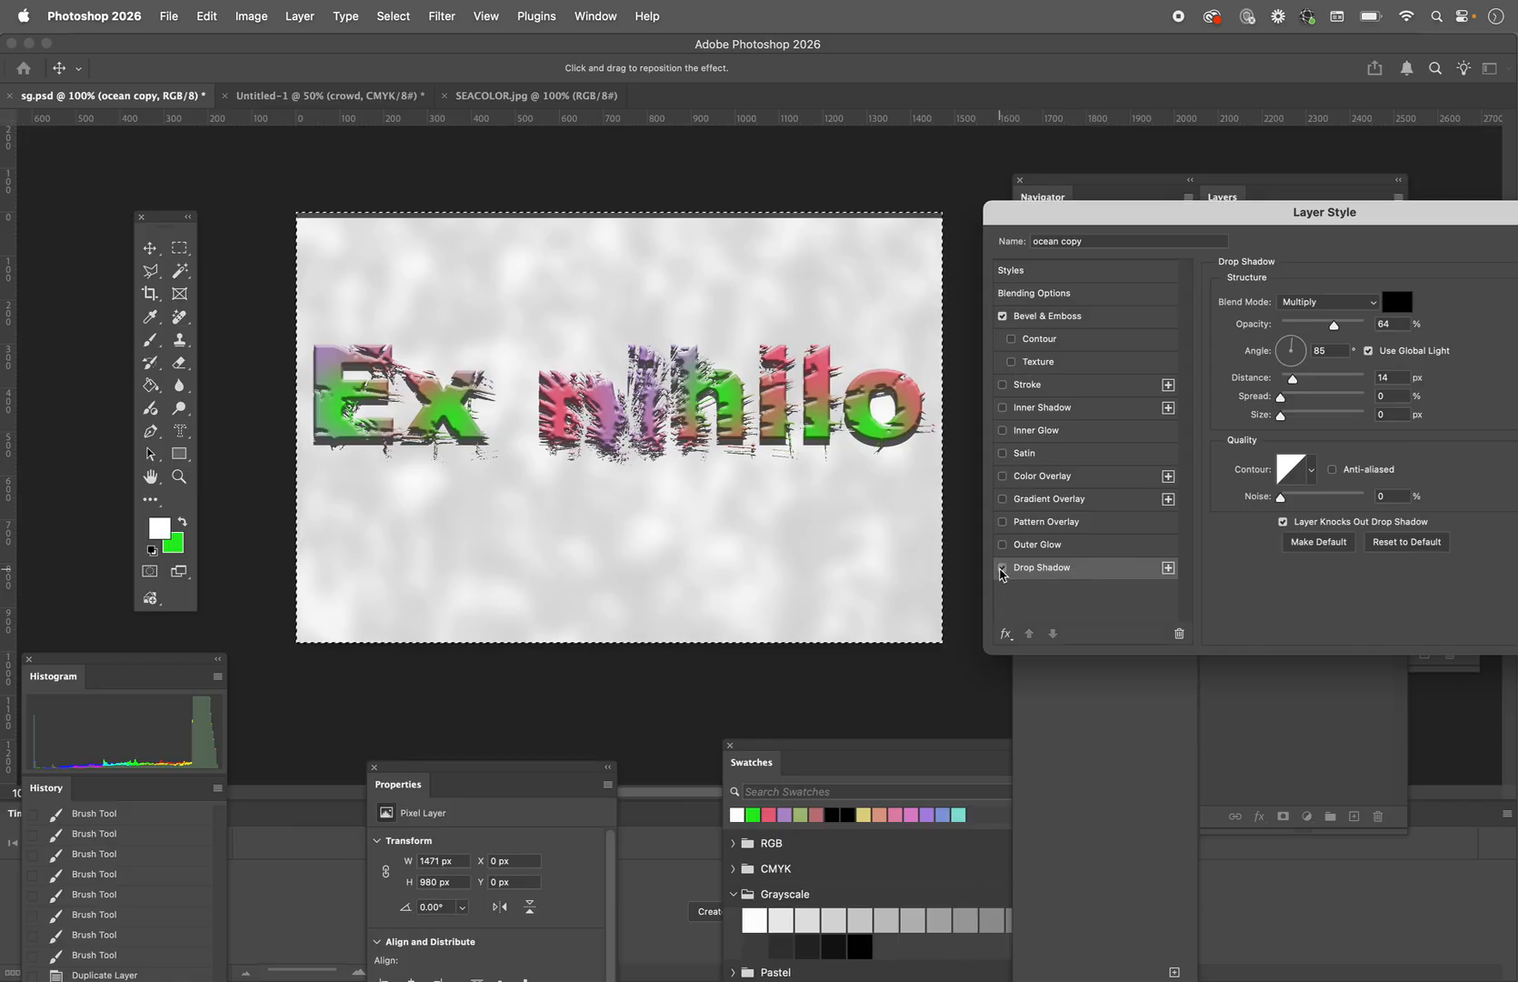
pyautogui.click(1003, 567)
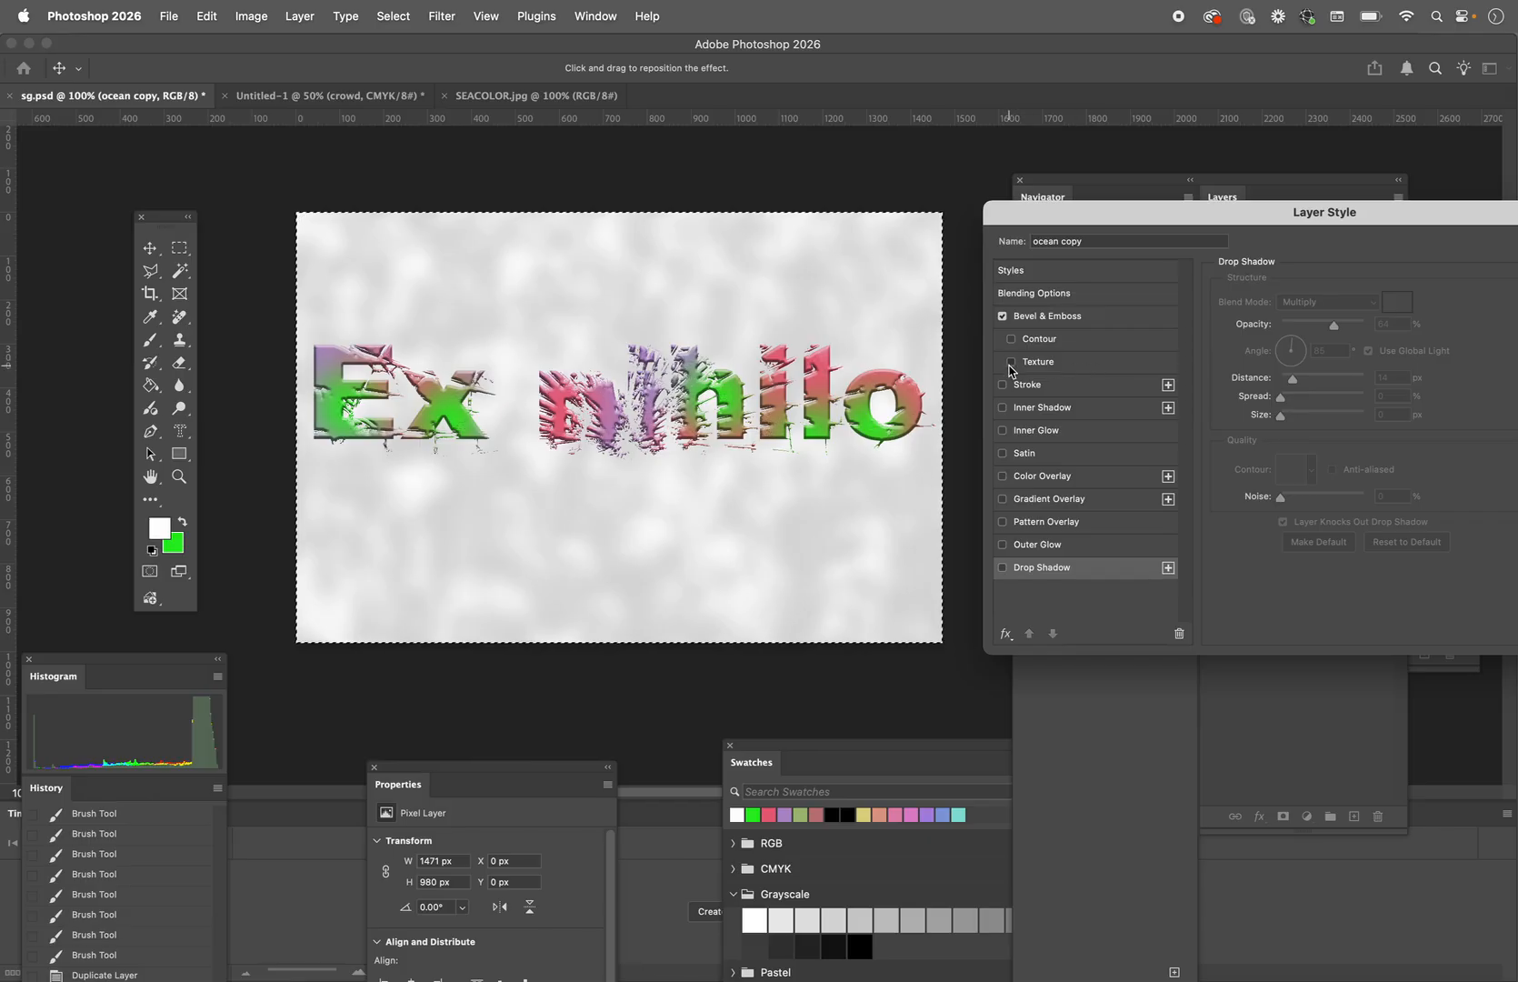
pyautogui.click(1100, 360)
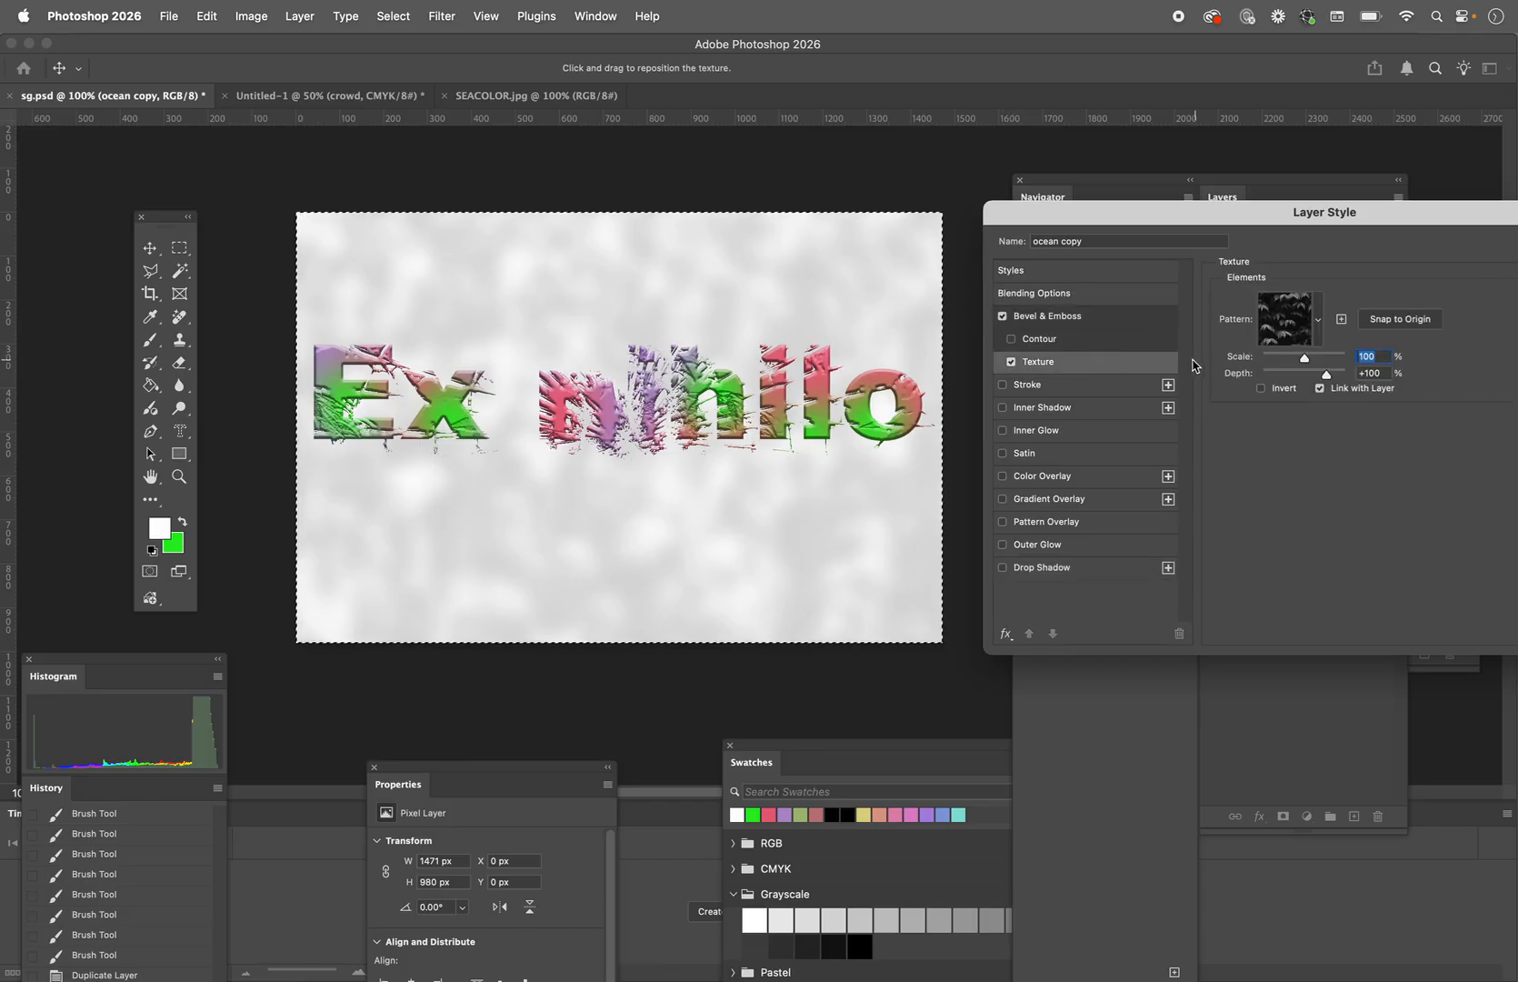